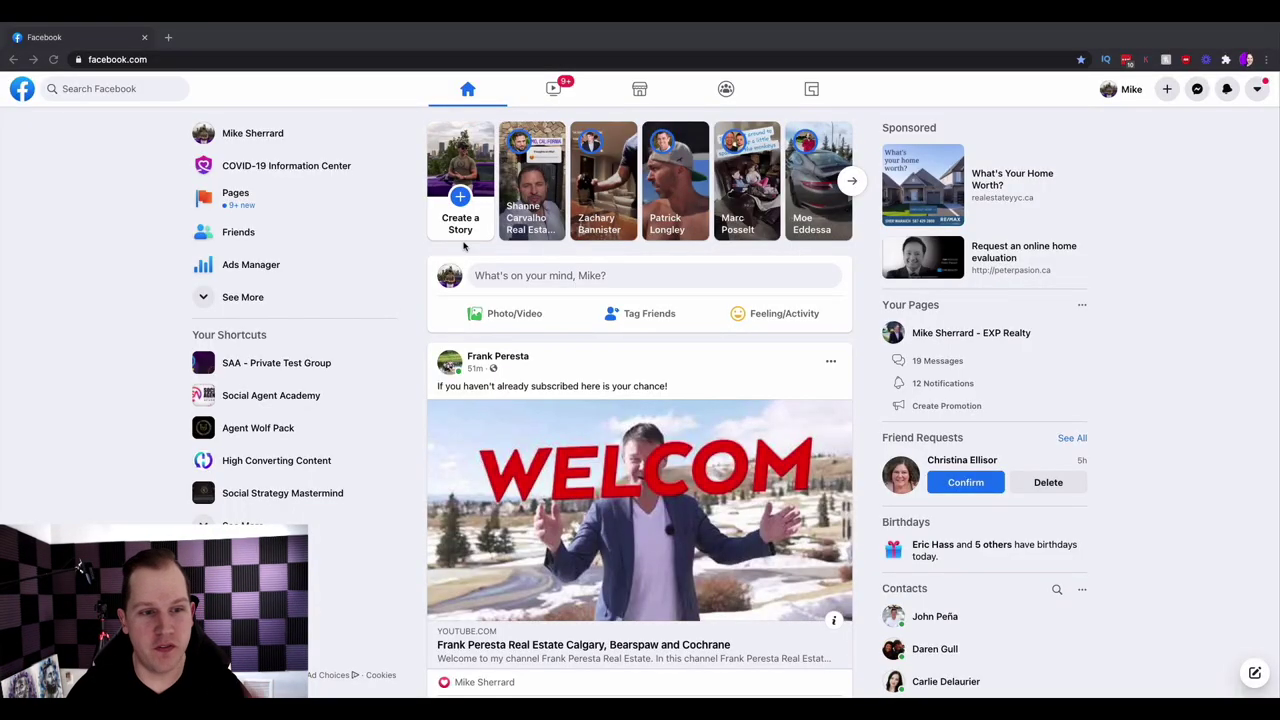
- Open the Ads Manager campaign list past the ad blocker warning and begin a new campaign
{"action": "left_click", "coordinate": [252, 266]}
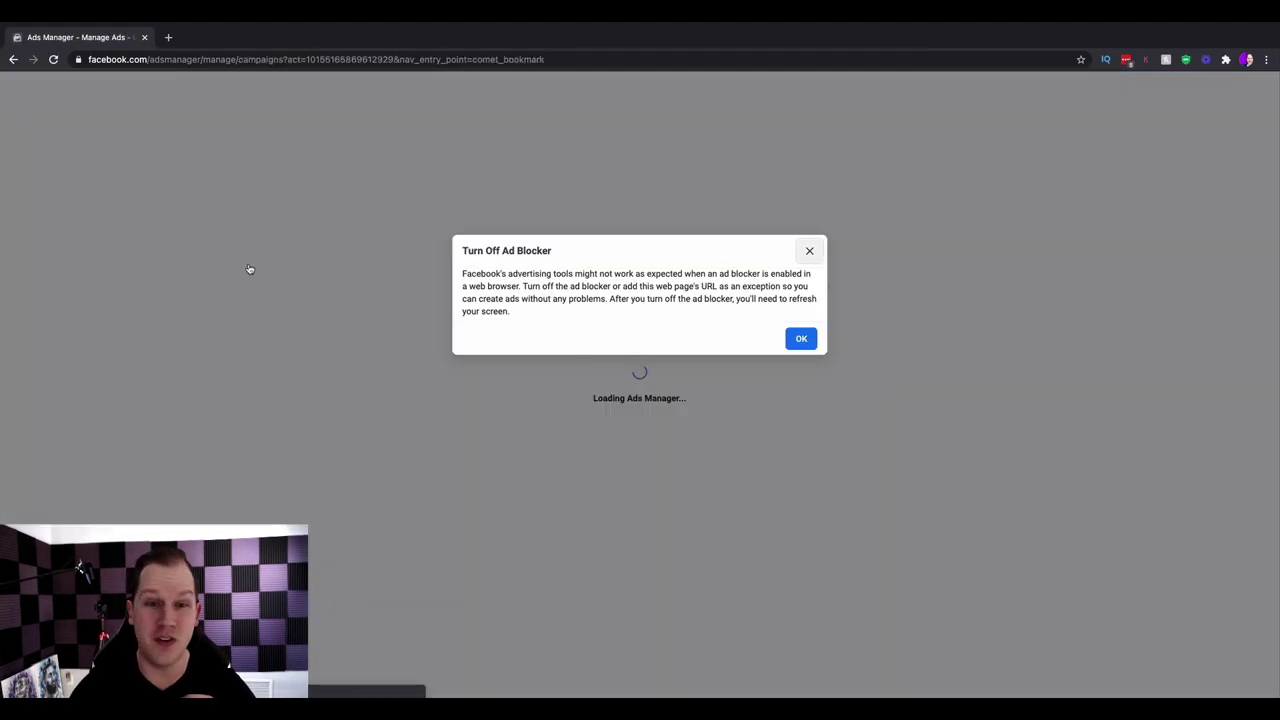
{"action": "left_click", "coordinate": [800, 339]}
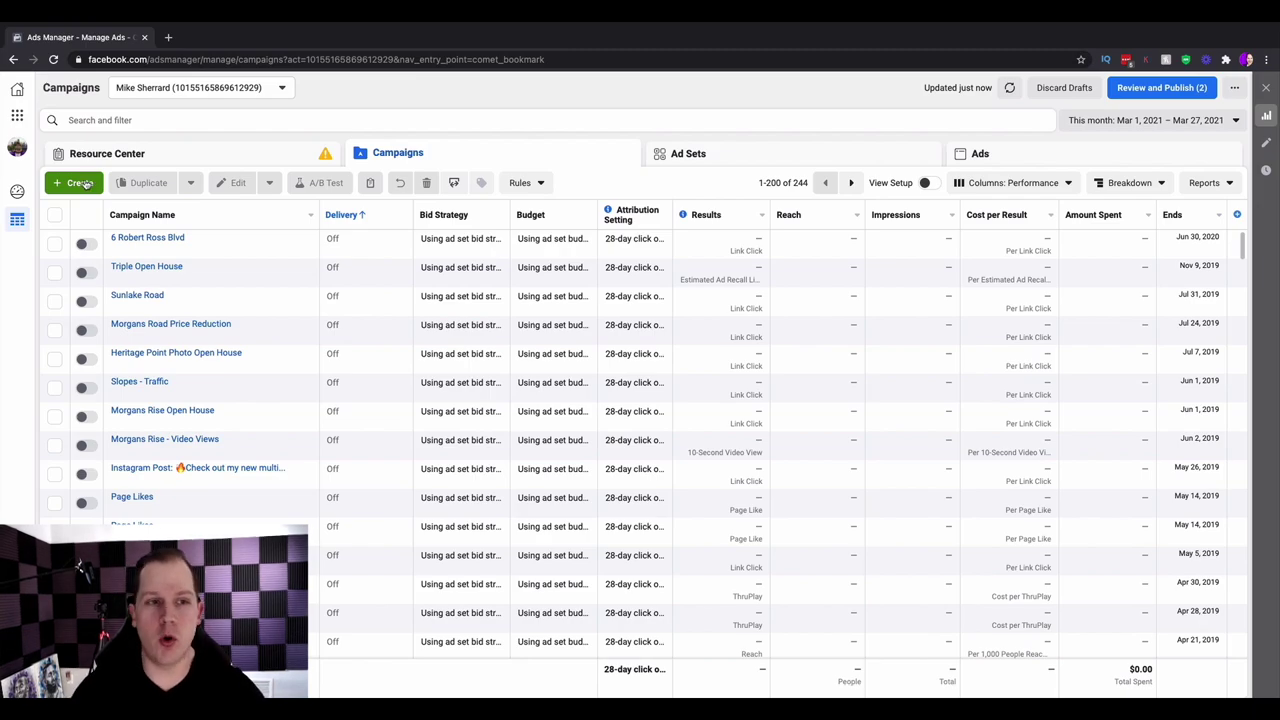
{"action": "left_click", "coordinate": [82, 183]}
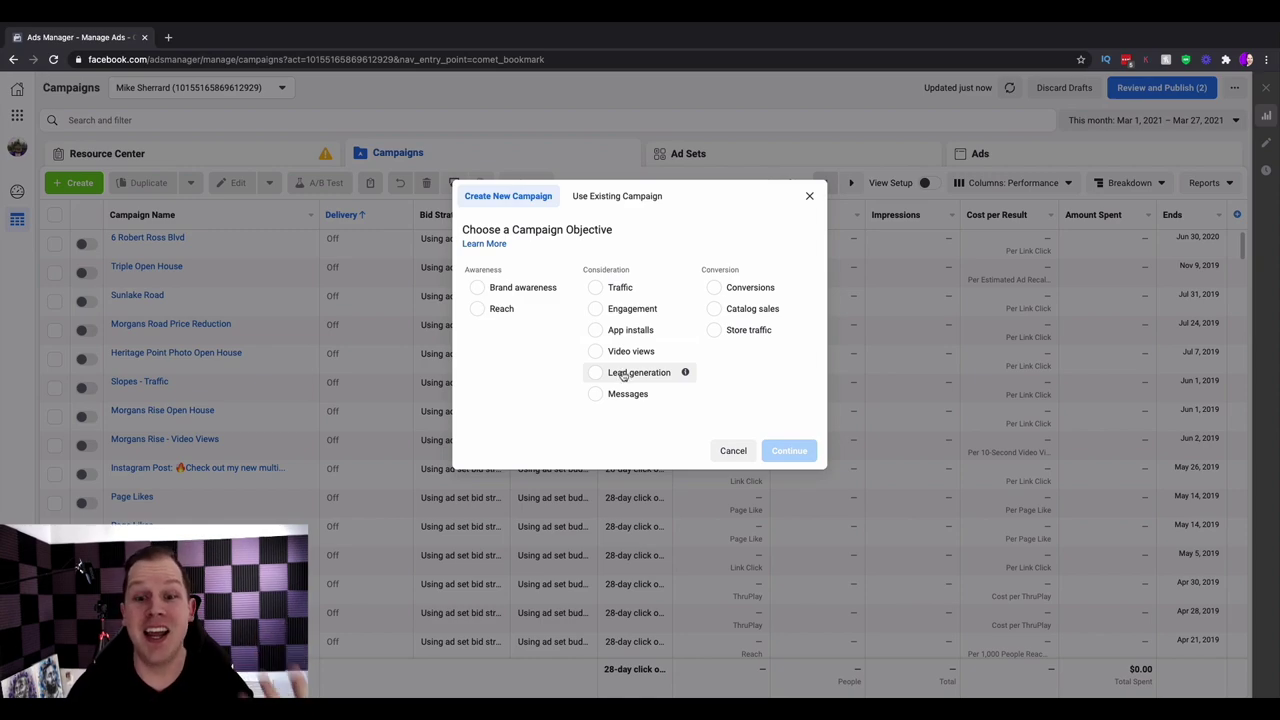
- Create the draft campaign with Lead generation as its objective
{"action": "left_click", "coordinate": [622, 373]}
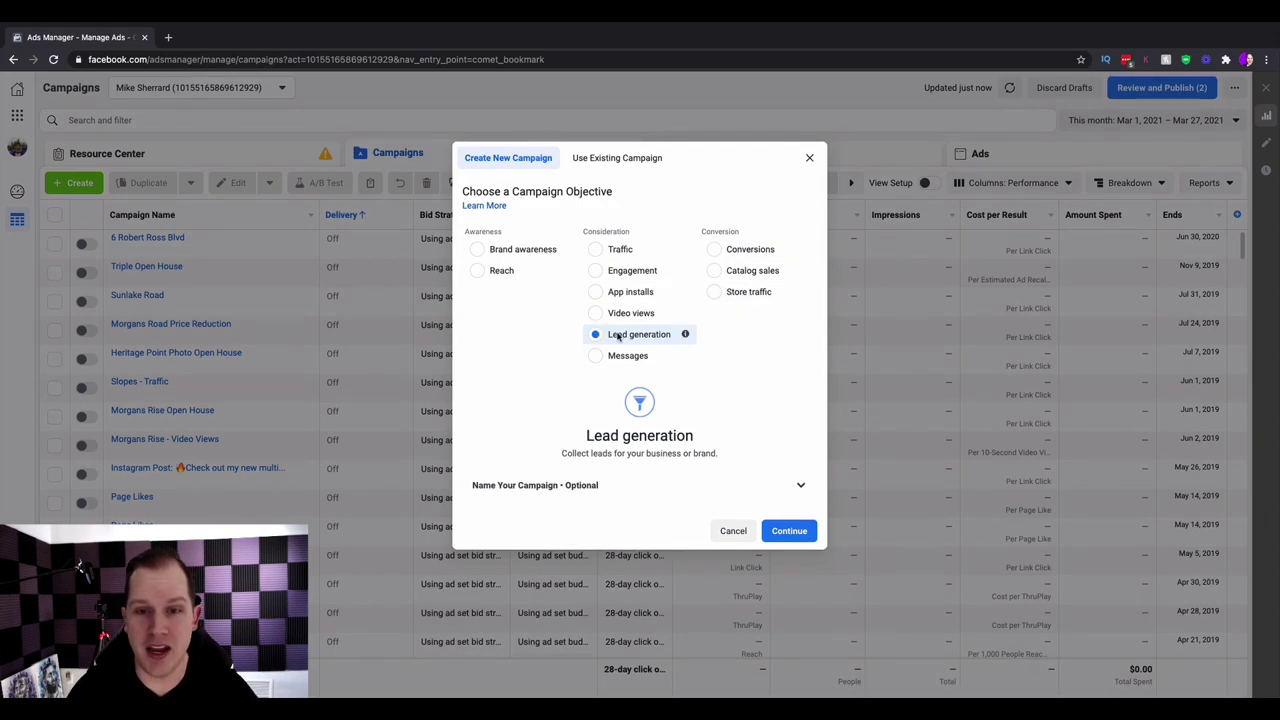
{"action": "left_click", "coordinate": [780, 530]}
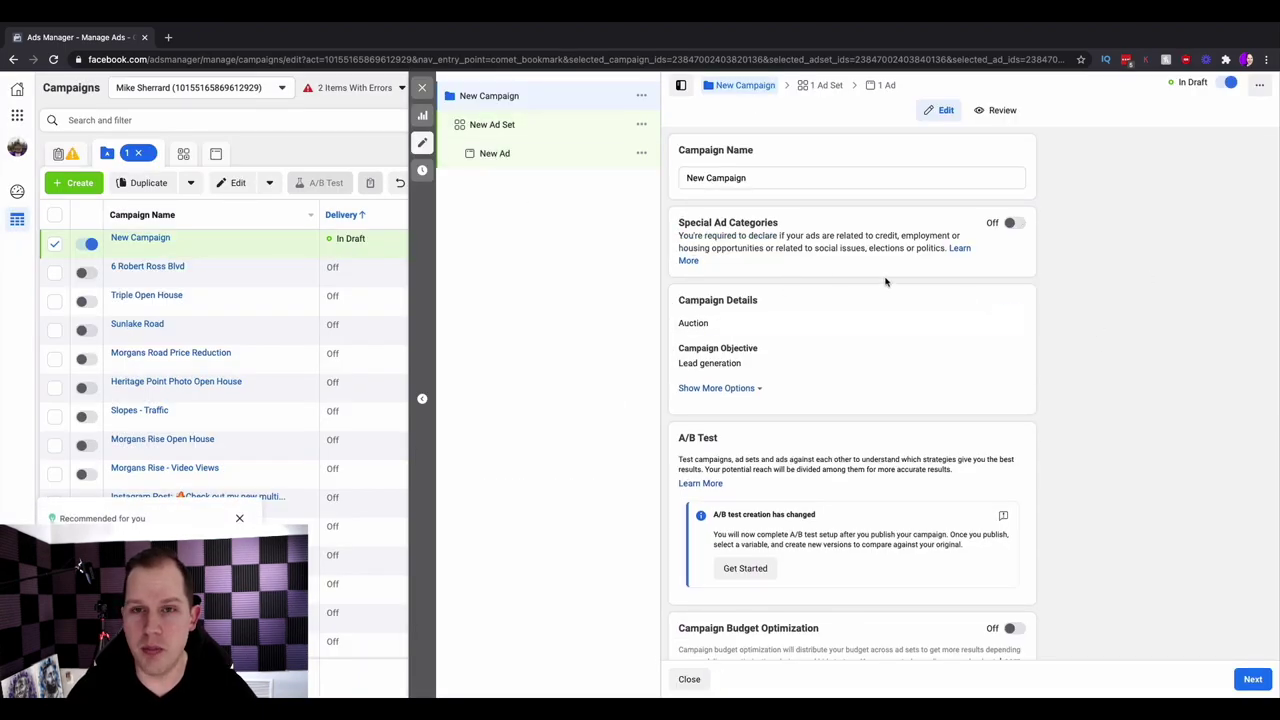
- Replace the default campaign name with 'Custom List of Homes Under $500k'
{"action": "left_click_drag", "start_coordinate": [762, 175], "coordinate": [690, 175]}
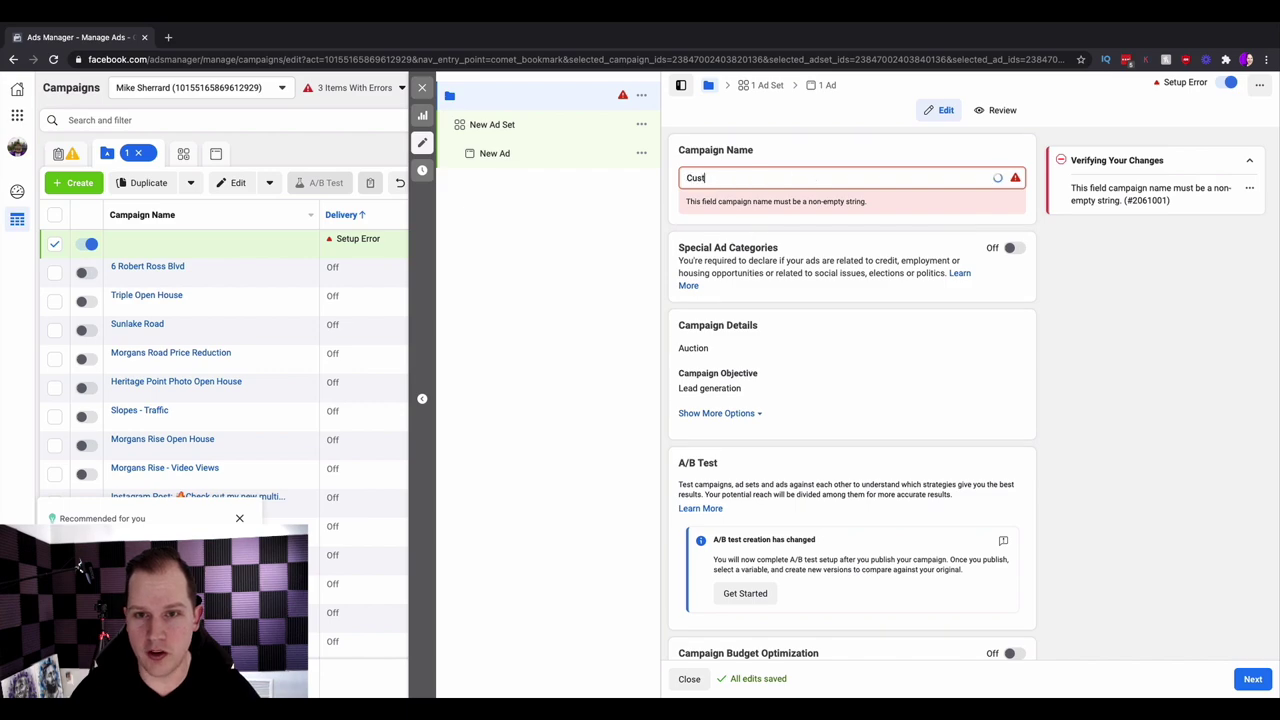
{"action": "type", "text": "om List "}
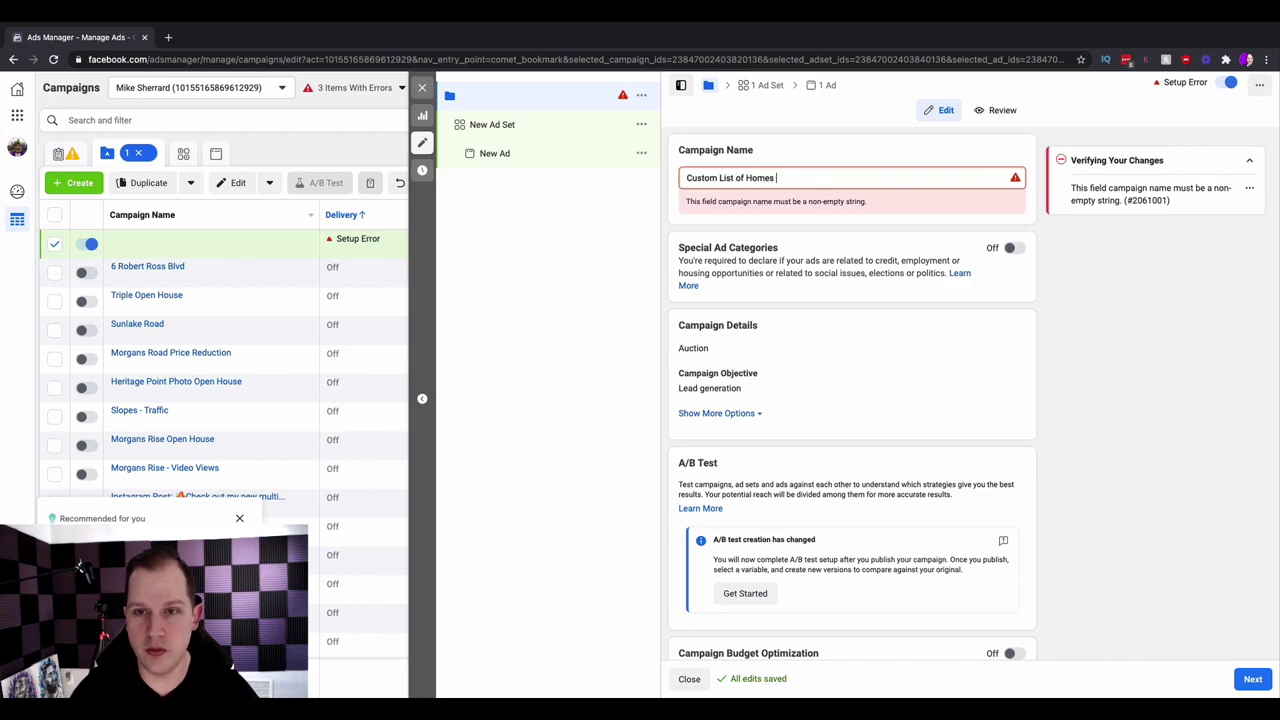
{"action": "type", "text": "of Homes "}
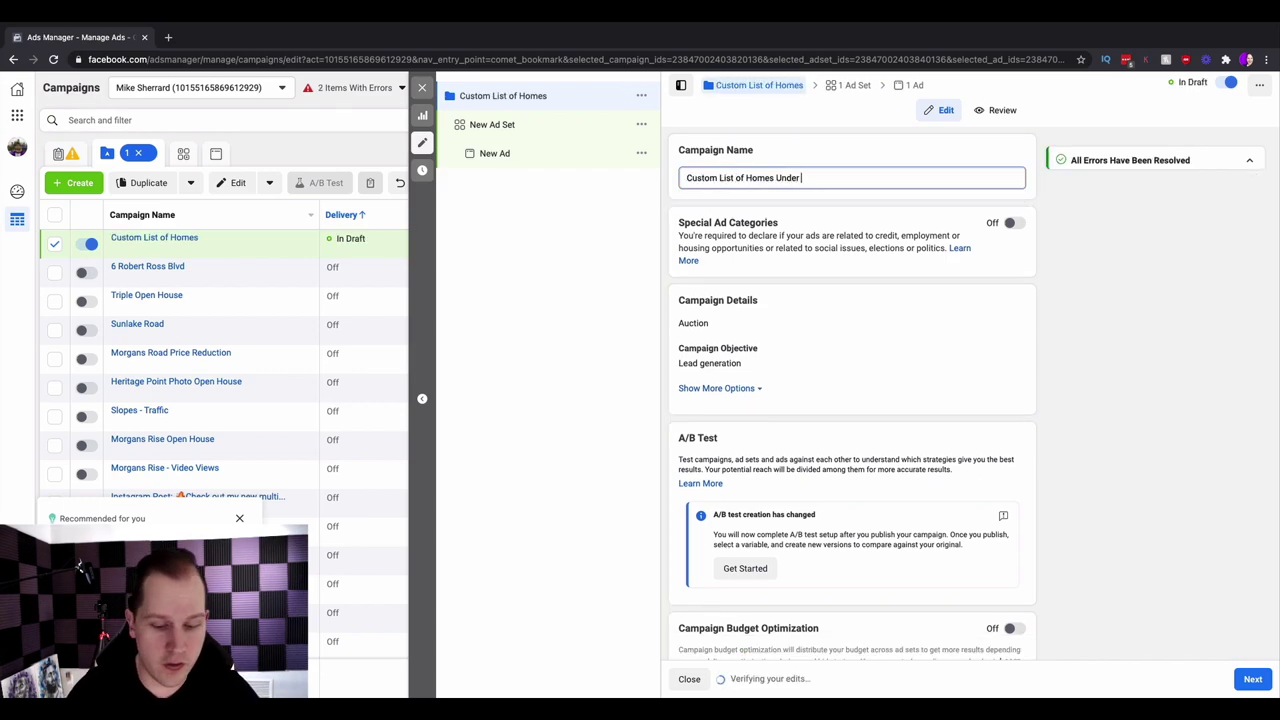
{"action": "type", "text": "Under $500k Calgary"}
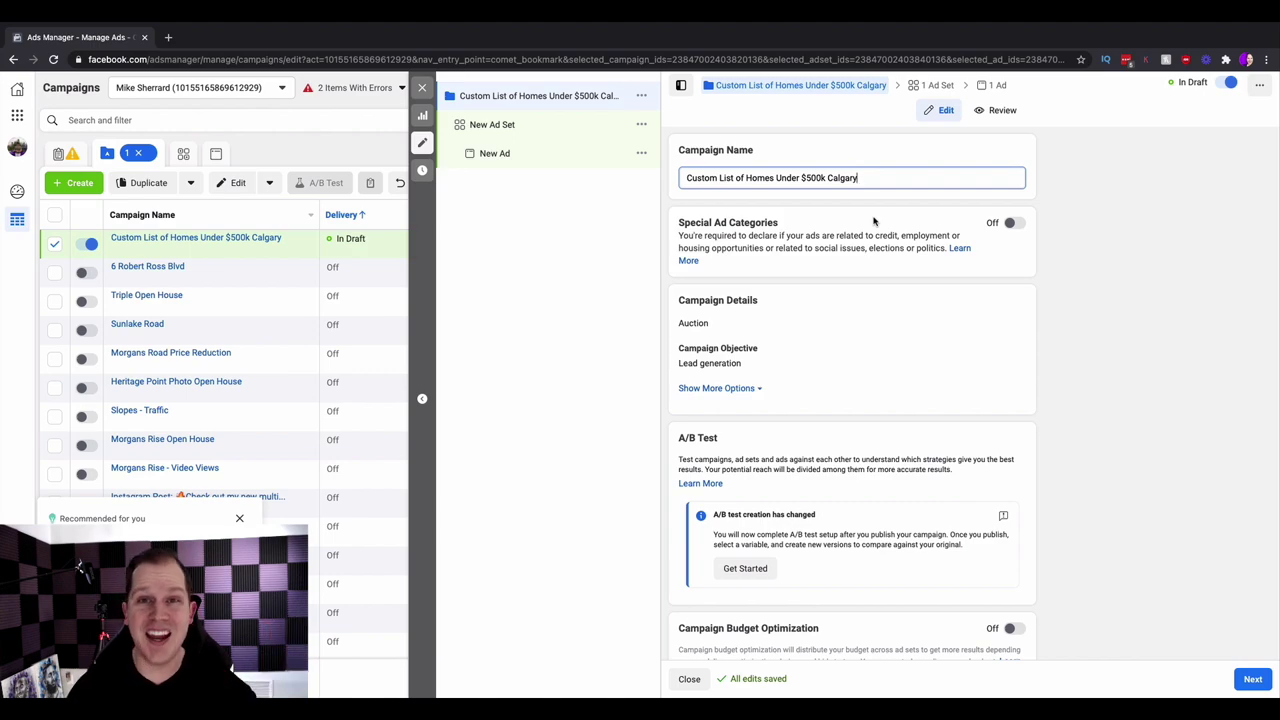
- Turn on Special Ad Categories and select Housing as the campaign's category
{"action": "left_click", "coordinate": [1013, 225]}
{"action": "left_click", "coordinate": [1013, 225]}
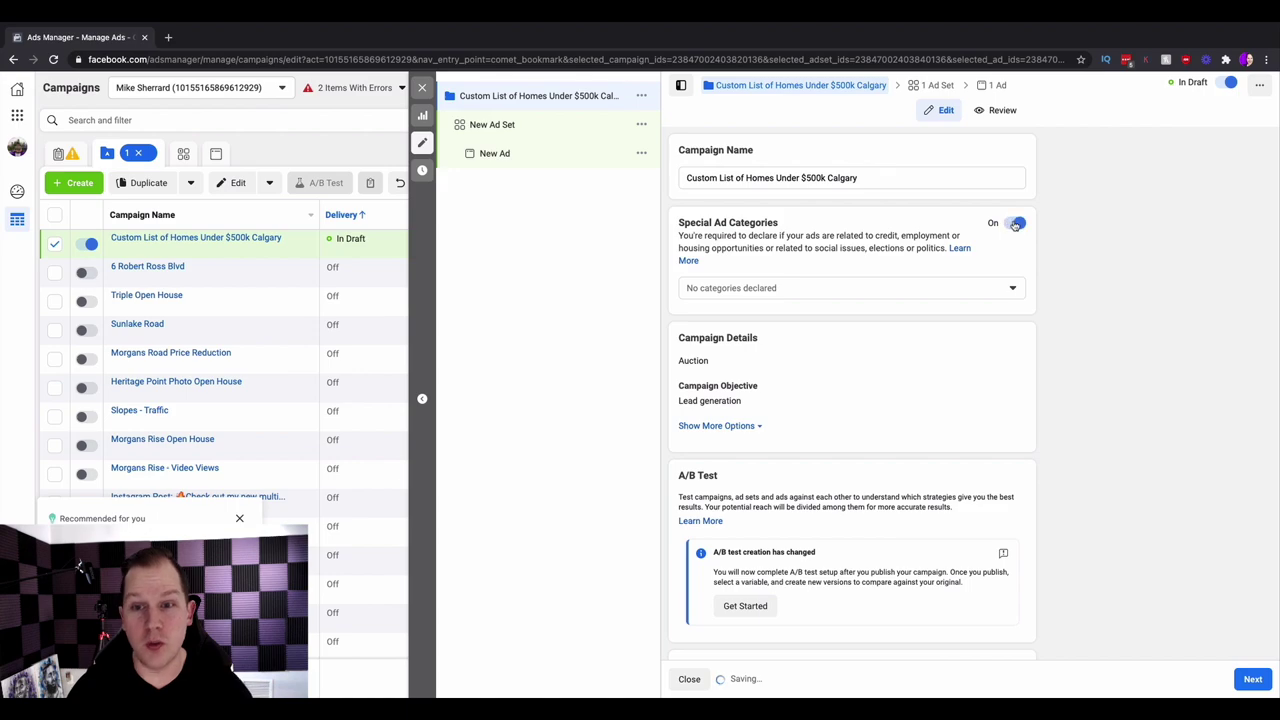
{"action": "left_click", "coordinate": [775, 289]}
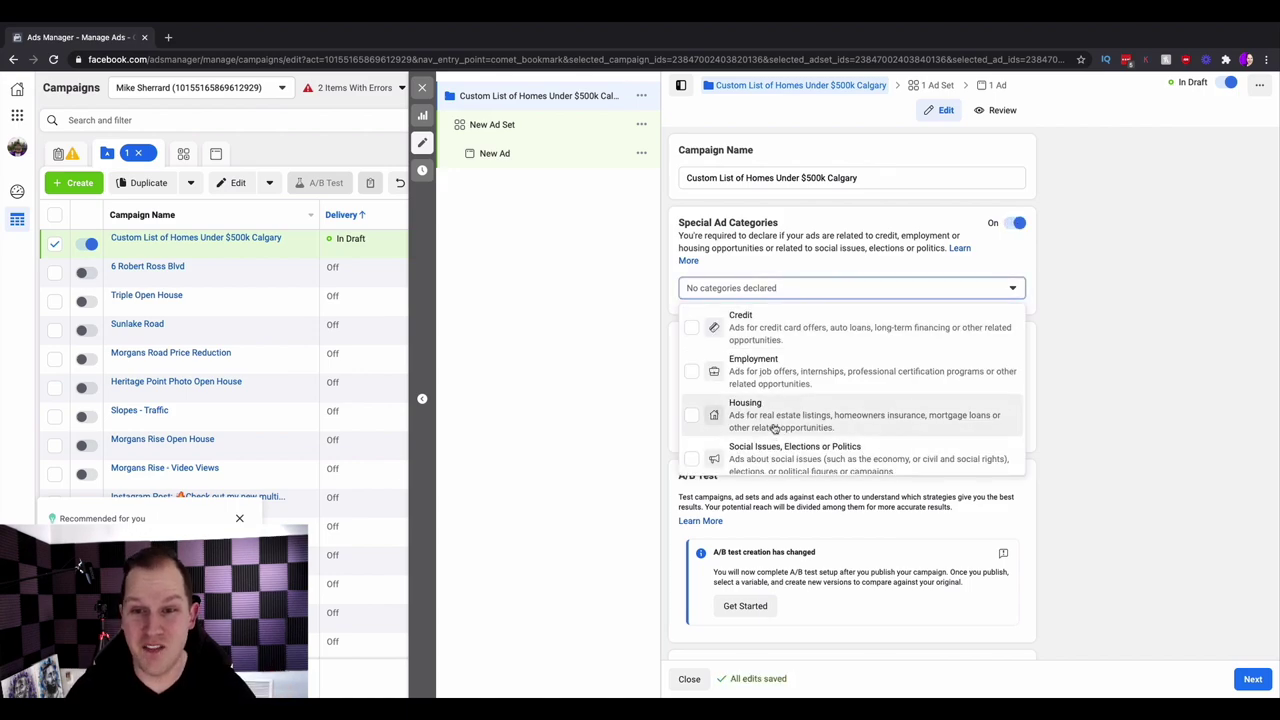
{"action": "left_click", "coordinate": [775, 430]}
{"action": "left_click", "coordinate": [1088, 351]}
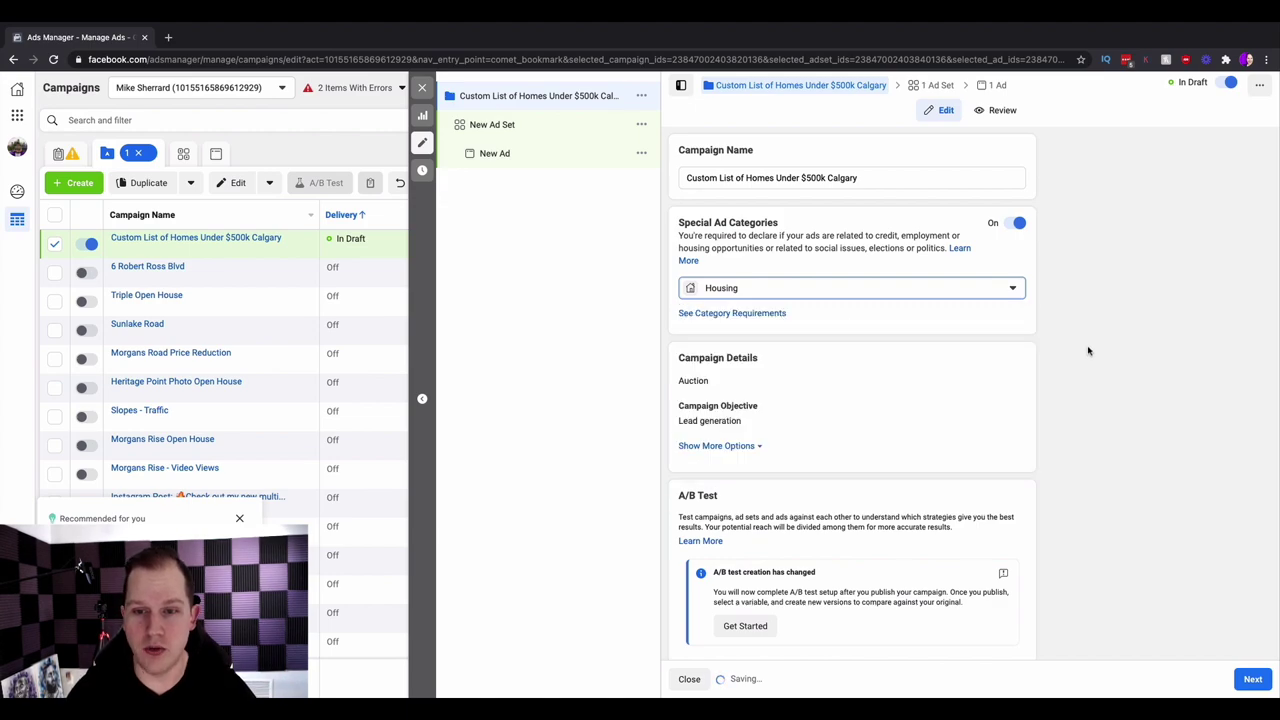
{"action": "scroll", "coordinate": [1088, 351], "scroll_direction": "down", "scroll_amount": 2}
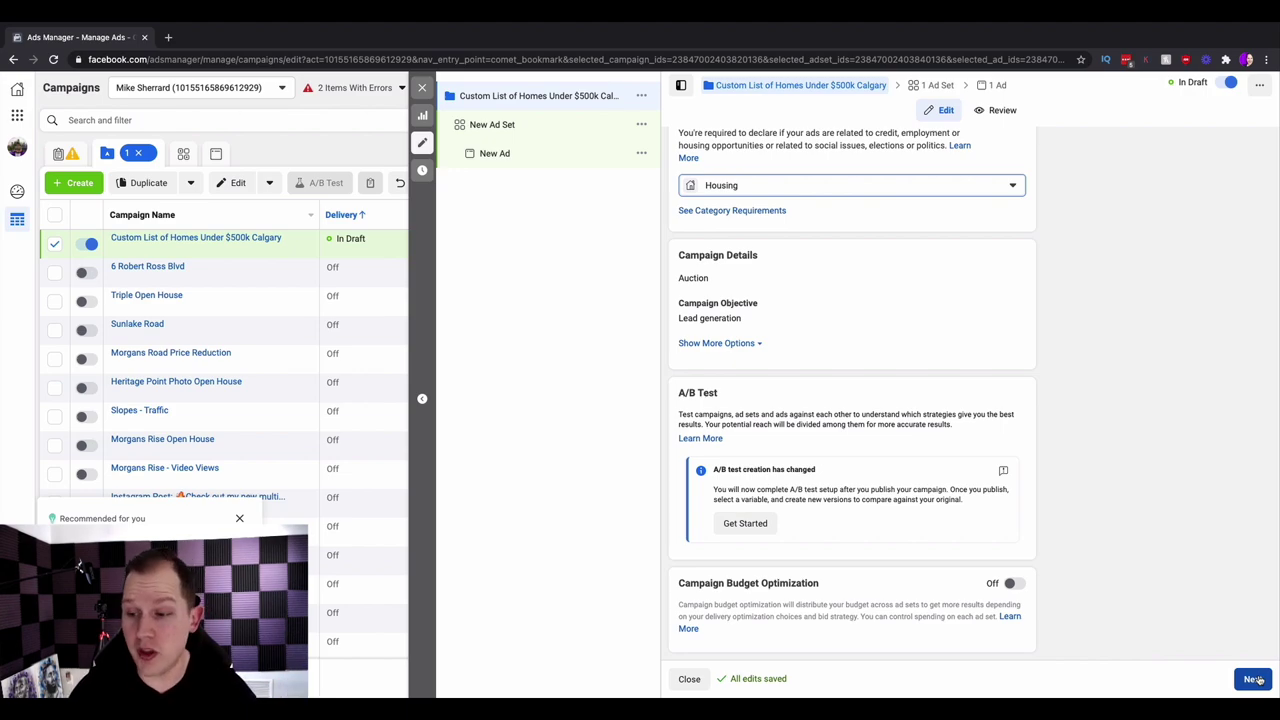
- Move to the ad set and name it 'Calgary Buyers'
{"action": "left_click", "coordinate": [1253, 679]}
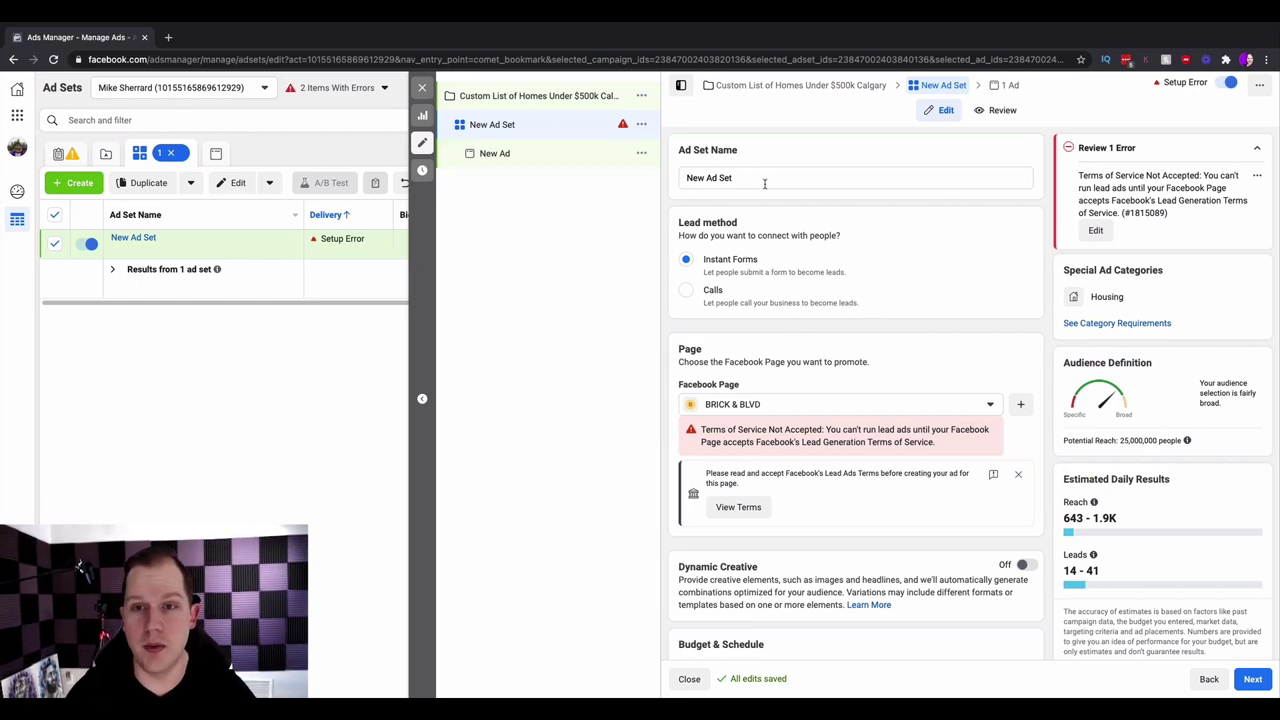
{"action": "left_click_drag", "start_coordinate": [765, 182], "coordinate": [679, 183]}
{"action": "type", "text": "Calgary Buyers"}
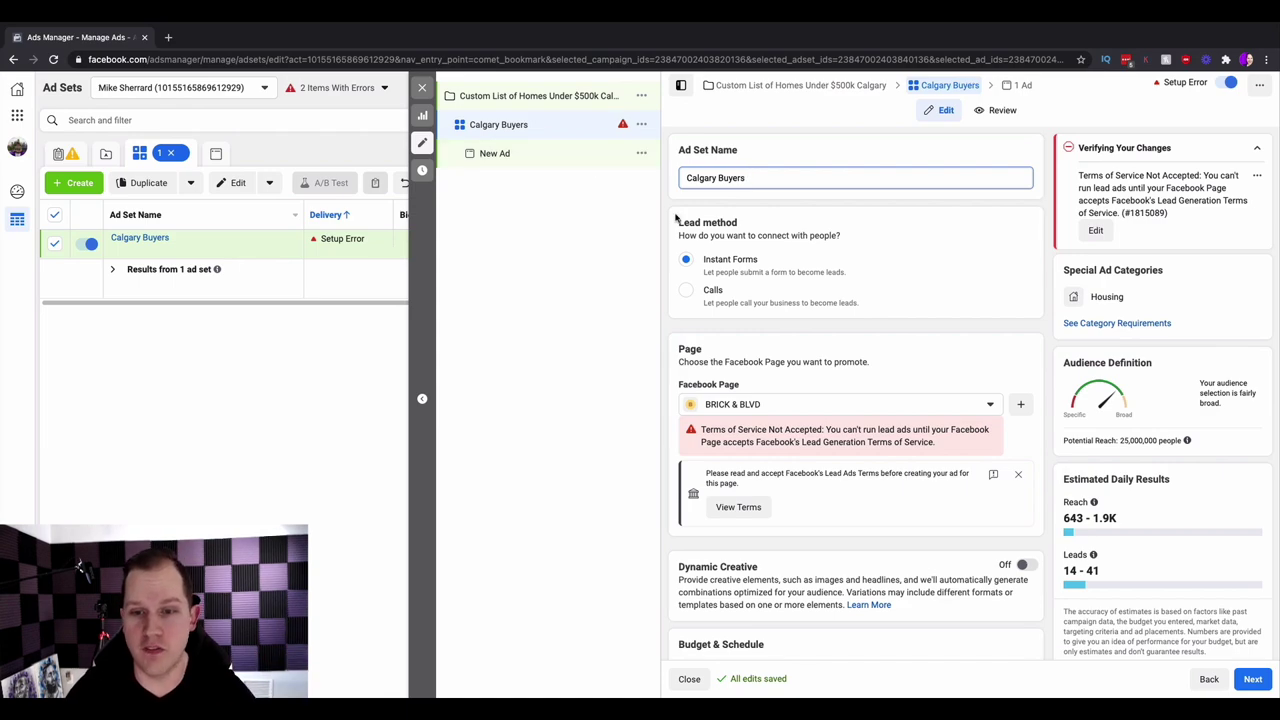
{"action": "scroll", "coordinate": [676, 218], "scroll_direction": "down", "scroll_amount": 2}
- Choose the EXP Realty page as the ad set's Facebook Page
{"action": "left_click", "coordinate": [792, 331]}
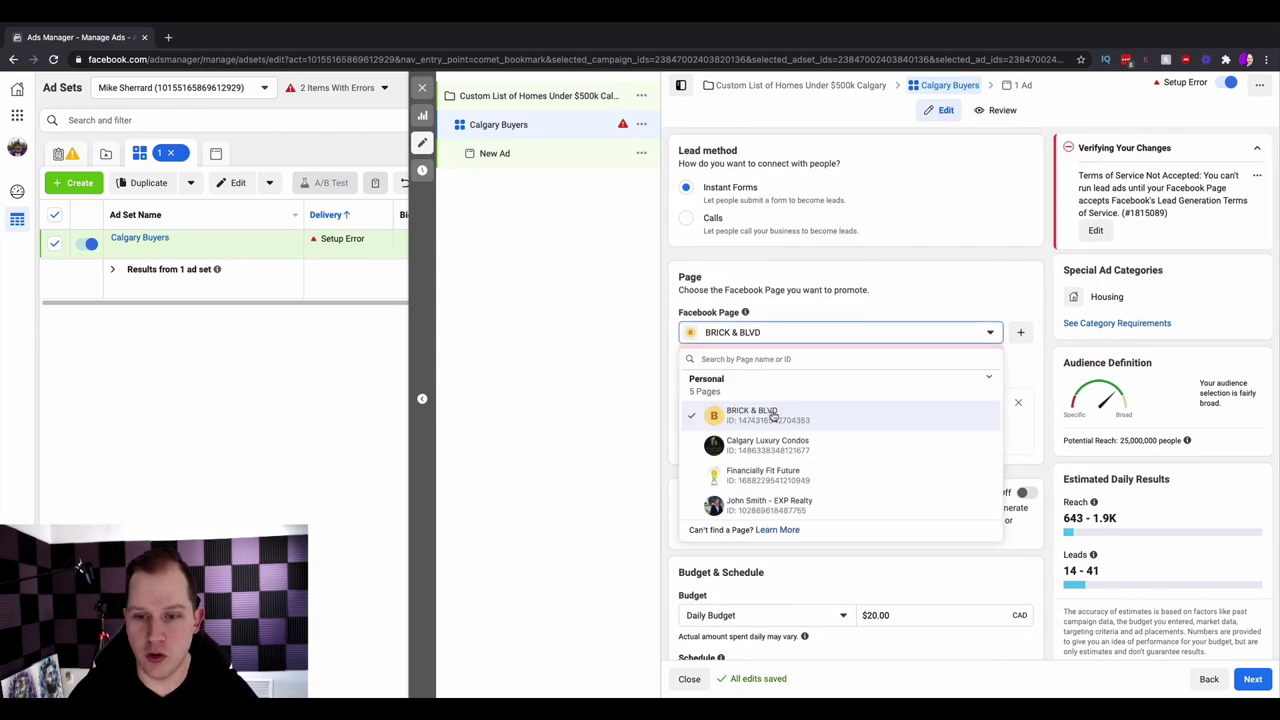
{"action": "scroll", "coordinate": [770, 430], "scroll_direction": "down", "scroll_amount": 3}
{"action": "left_click", "coordinate": [763, 500]}
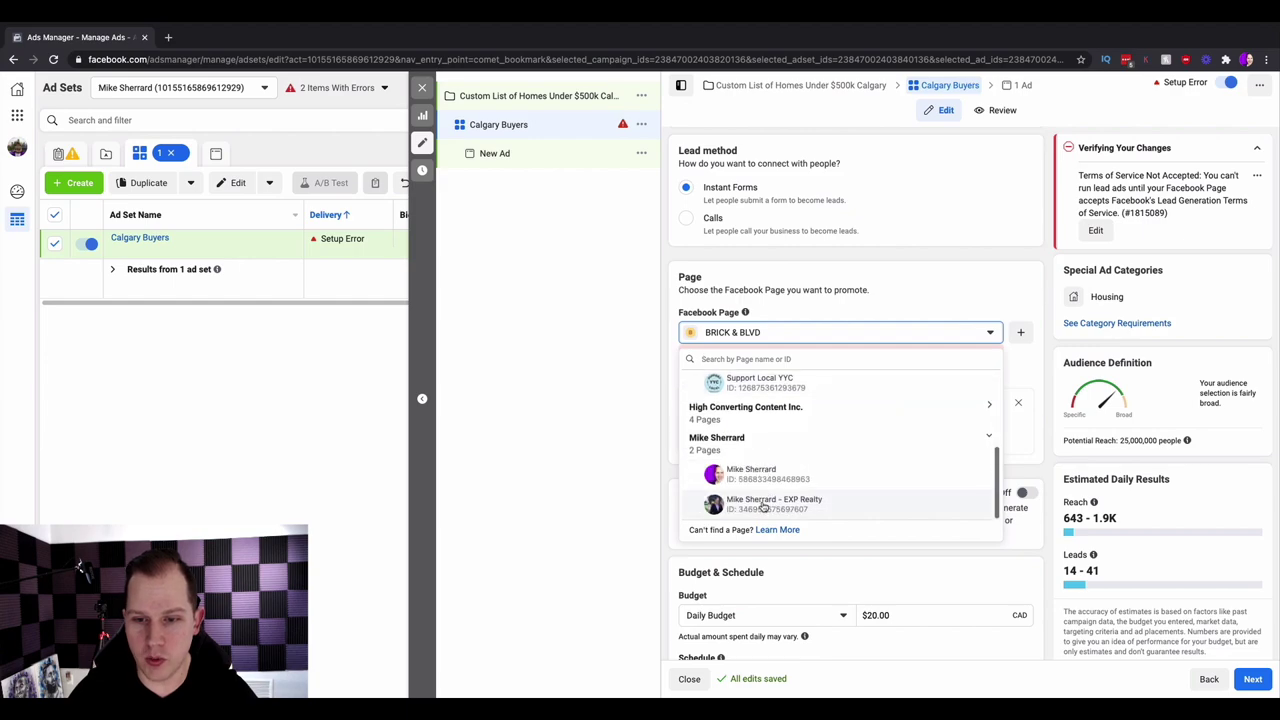
{"action": "left_click", "coordinate": [763, 504]}
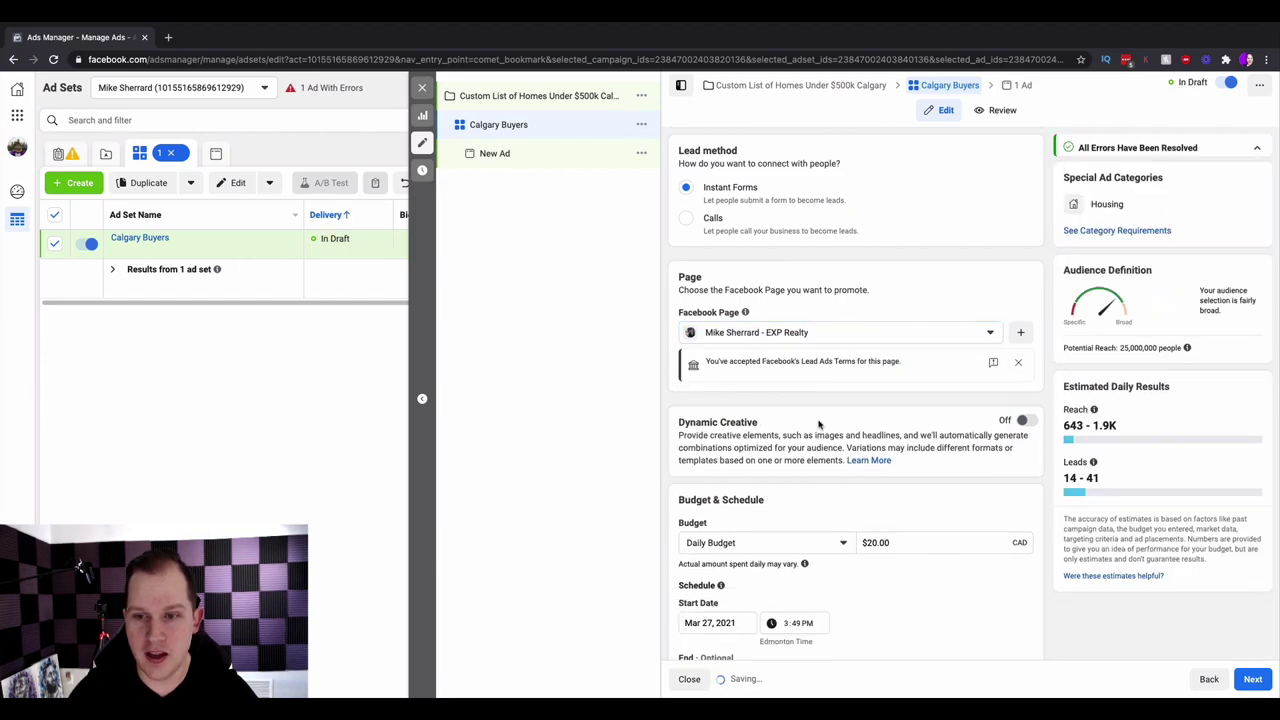
{"action": "scroll", "coordinate": [840, 358], "scroll_direction": "down", "scroll_amount": 5}
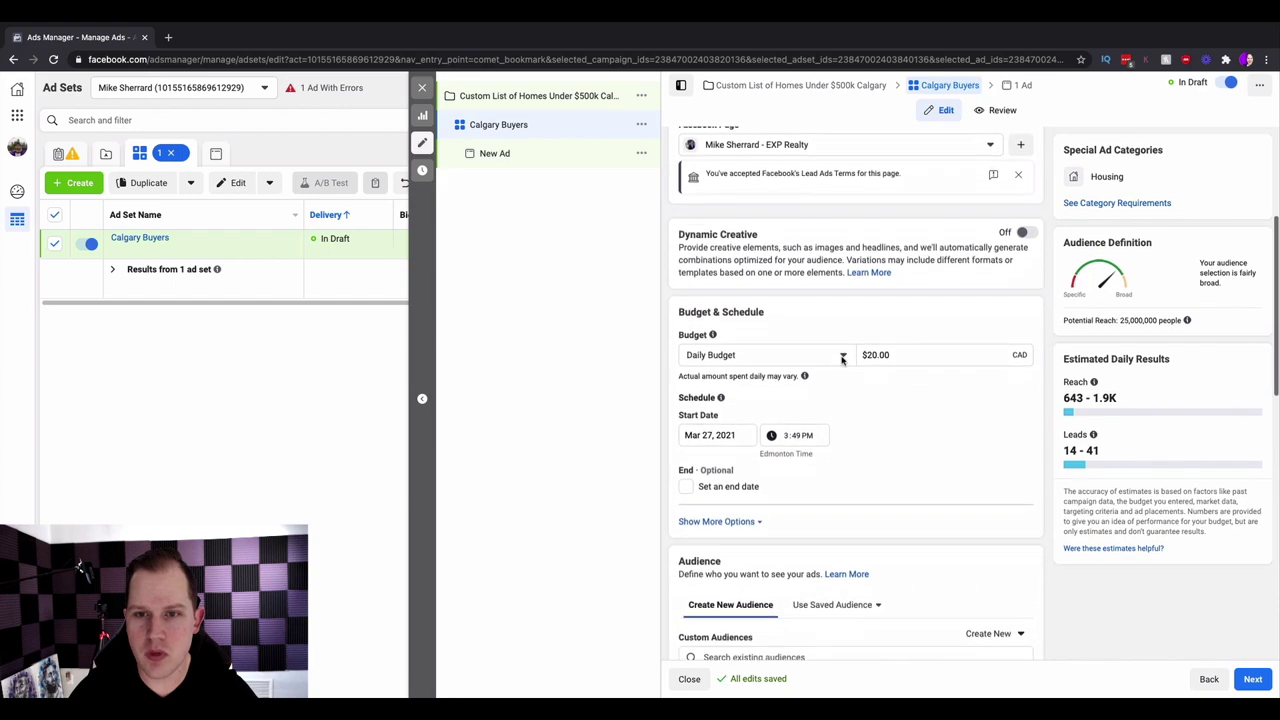
{"action": "scroll", "coordinate": [843, 360], "scroll_direction": "down", "scroll_amount": 1}
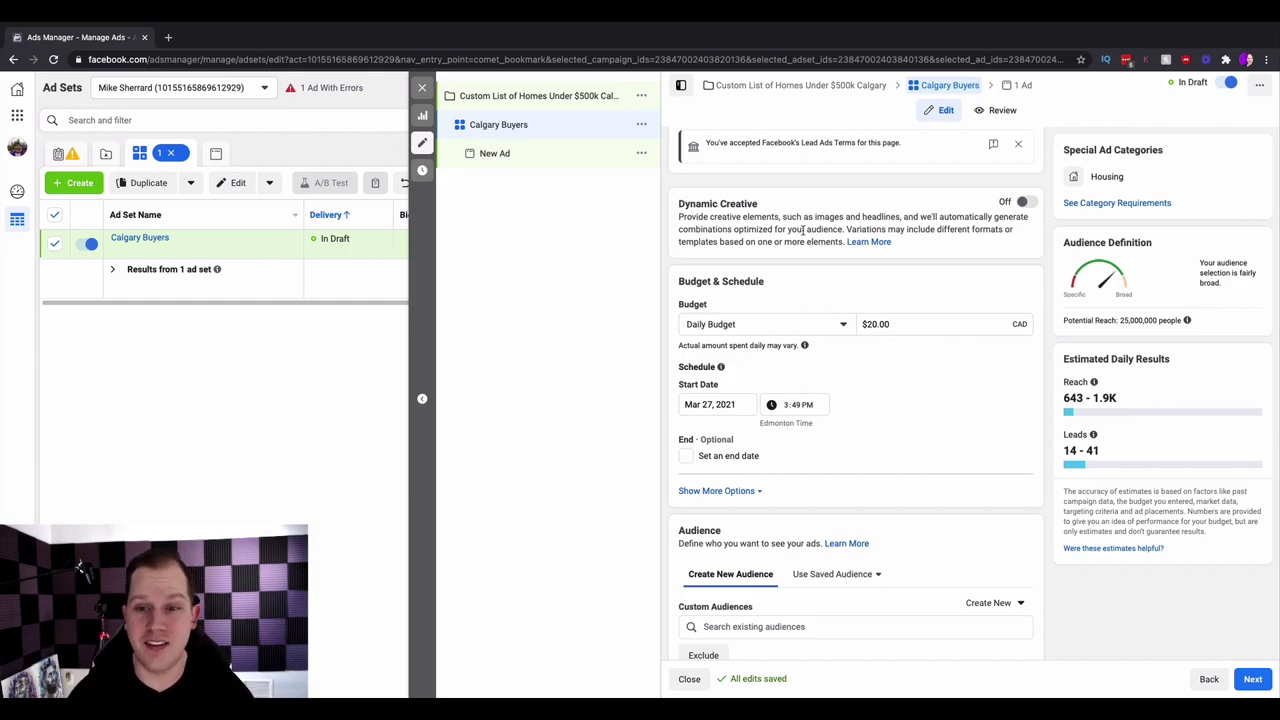
{"action": "left_click", "coordinate": [874, 326]}
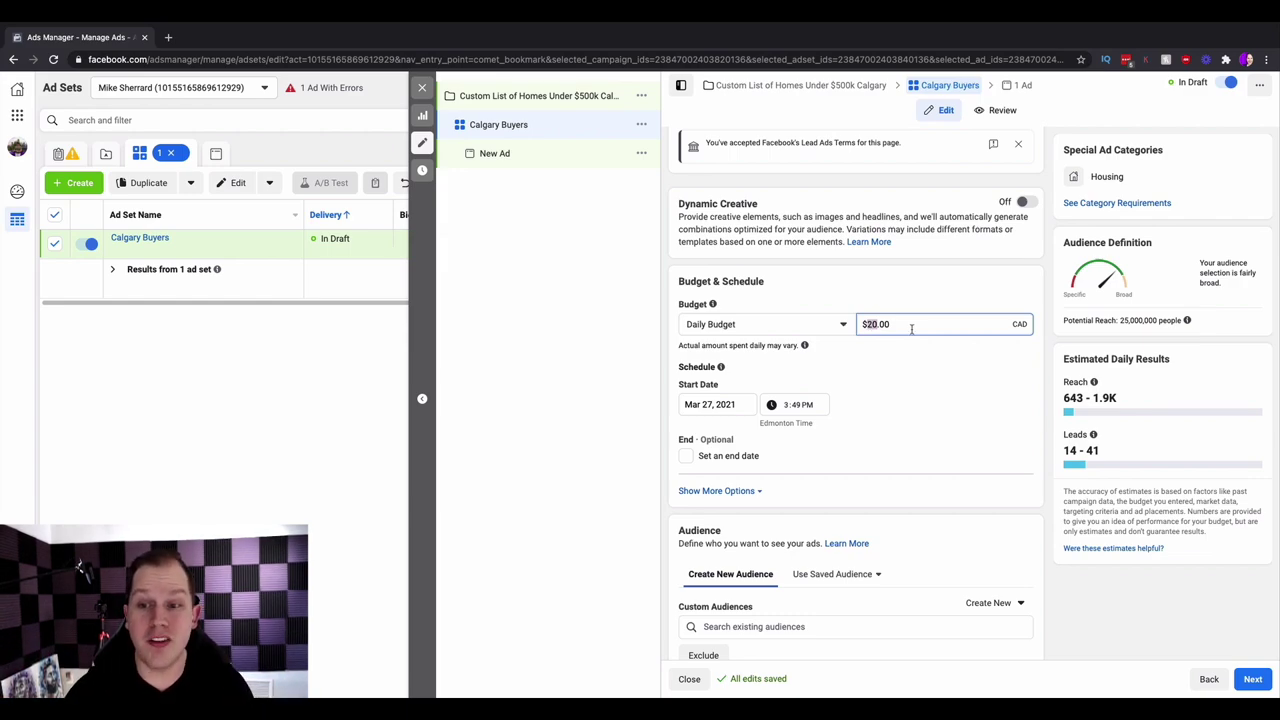
{"action": "left_click", "coordinate": [918, 362]}
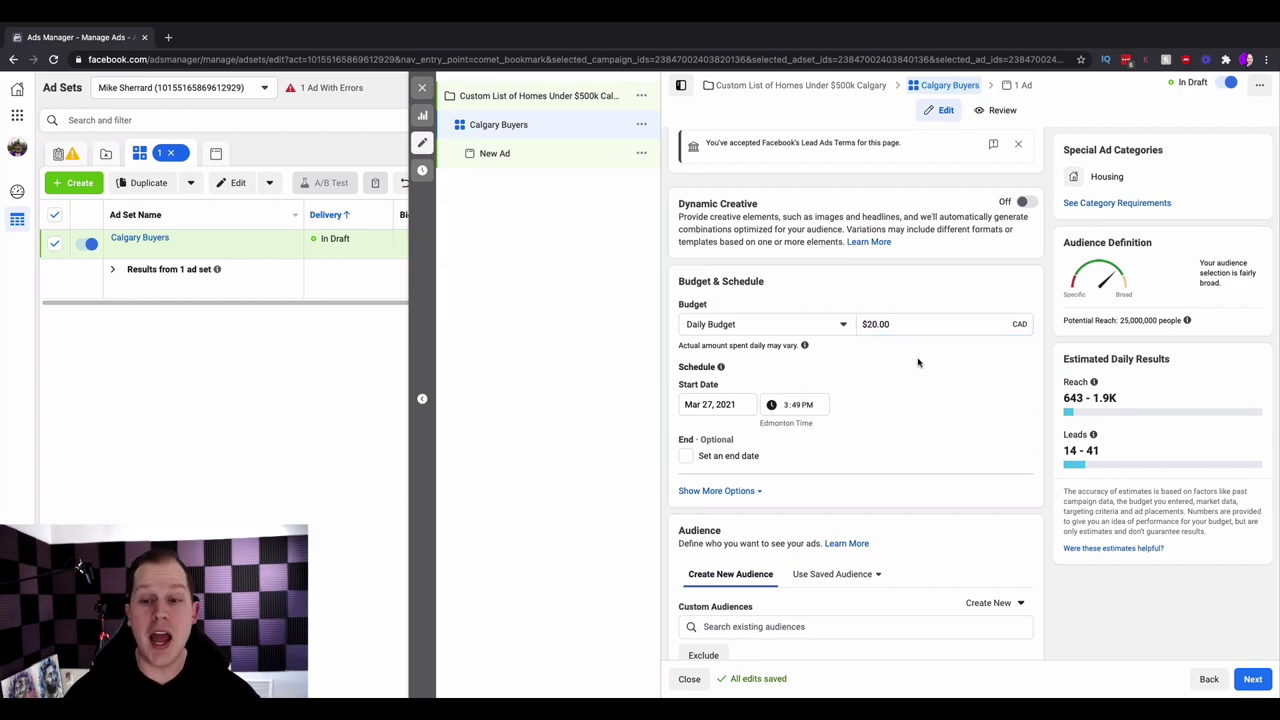
- Set the ad set's start to March 28 at 6:00 AM
{"action": "scroll", "coordinate": [877, 370], "scroll_direction": "down", "scroll_amount": 2}
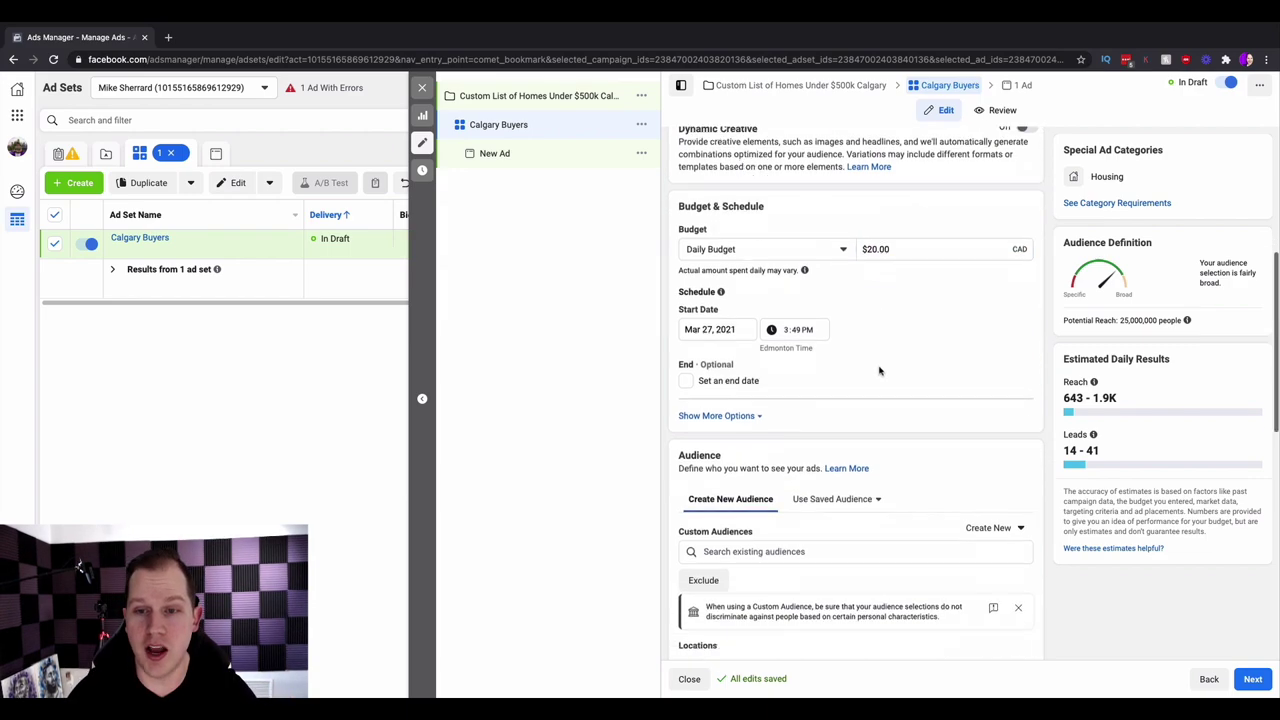
{"action": "left_click", "coordinate": [728, 307]}
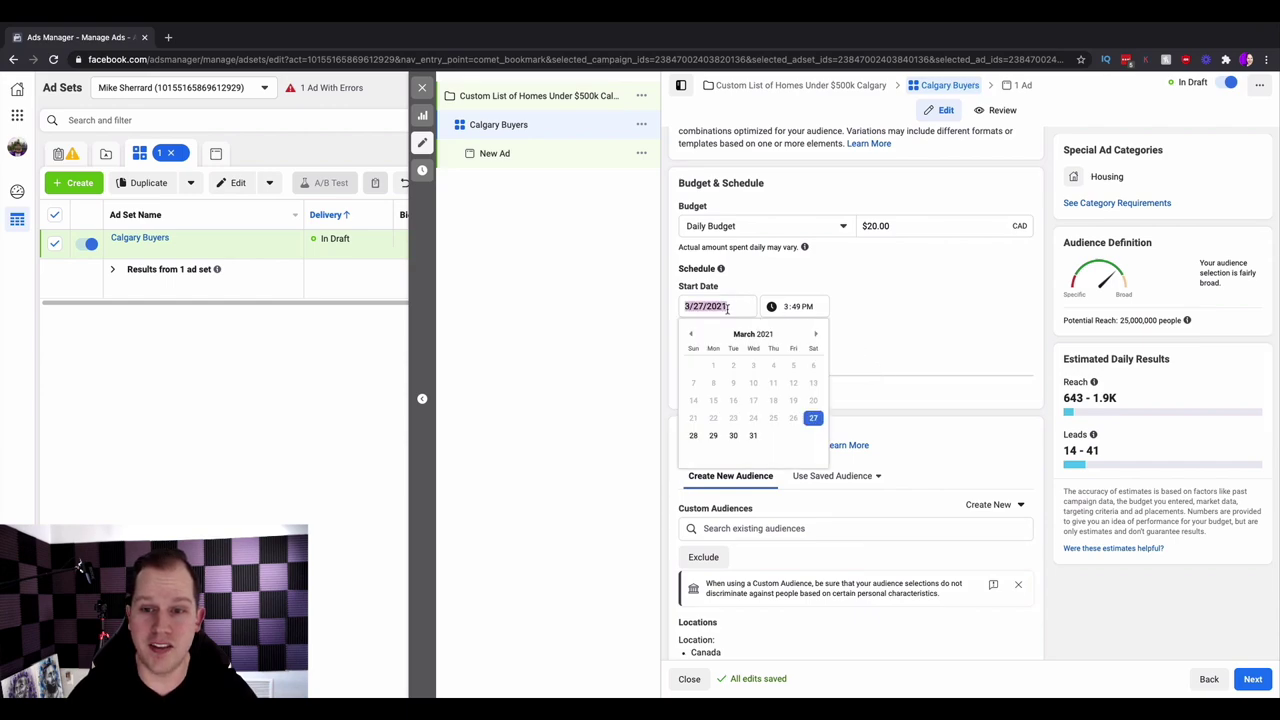
{"action": "left_click", "coordinate": [755, 306]}
{"action": "left_click", "coordinate": [740, 310]}
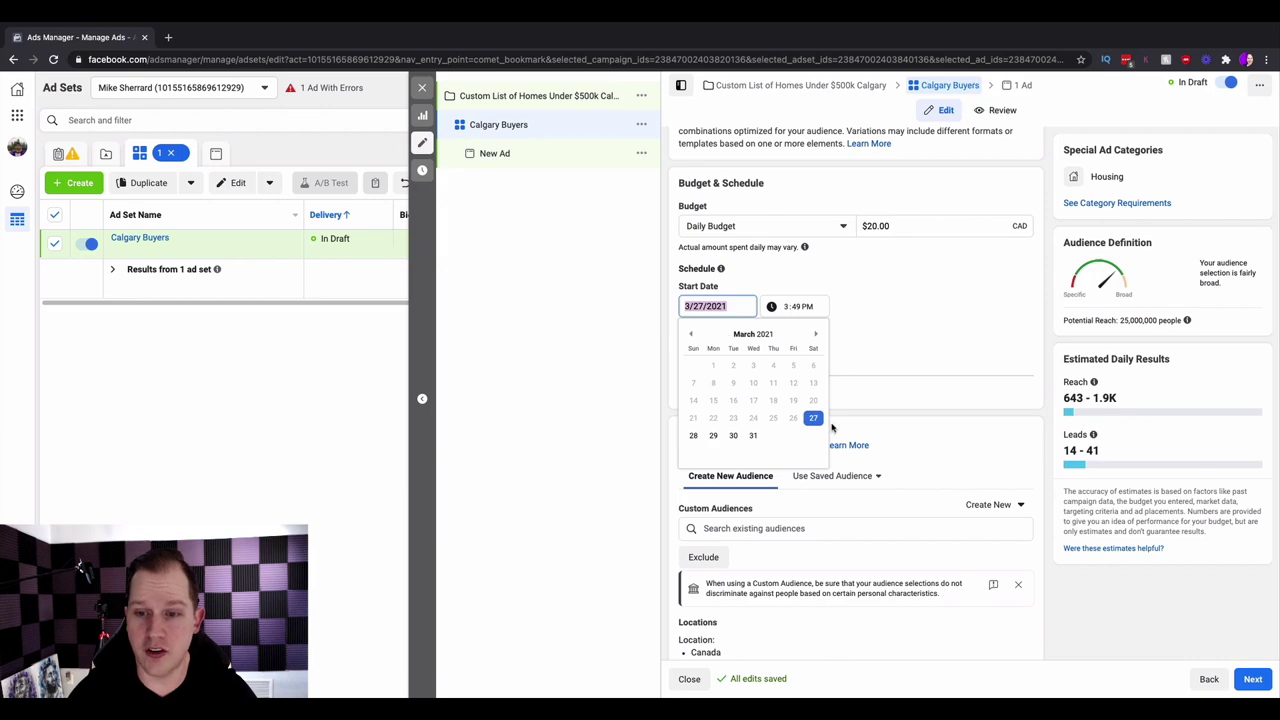
{"action": "left_click", "coordinate": [697, 437]}
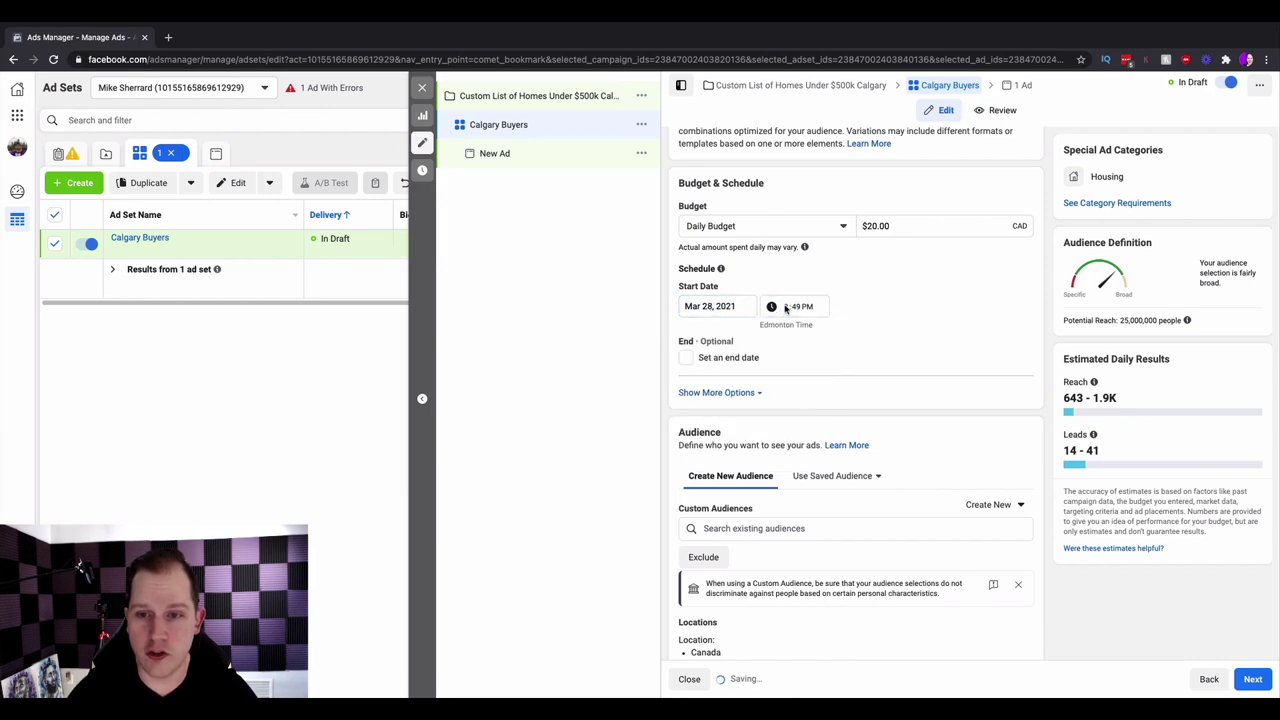
{"action": "left_click", "coordinate": [785, 308]}
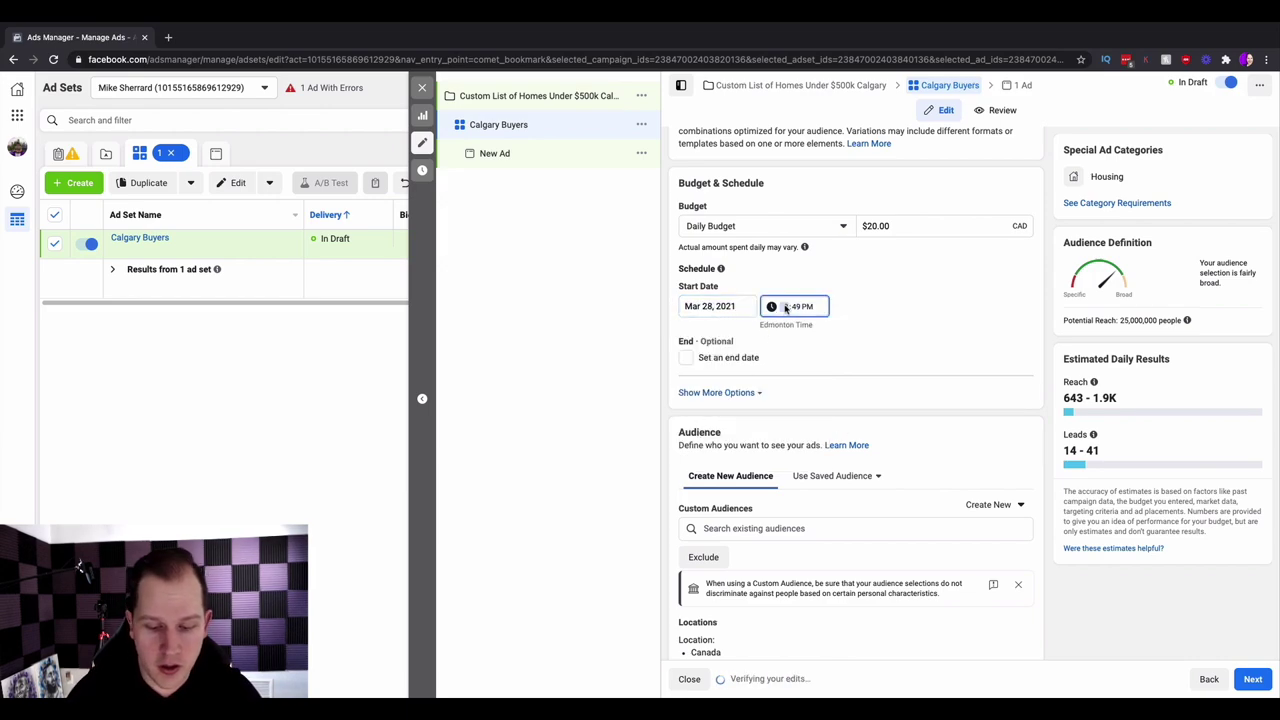
{"action": "type", "text": "600a"}
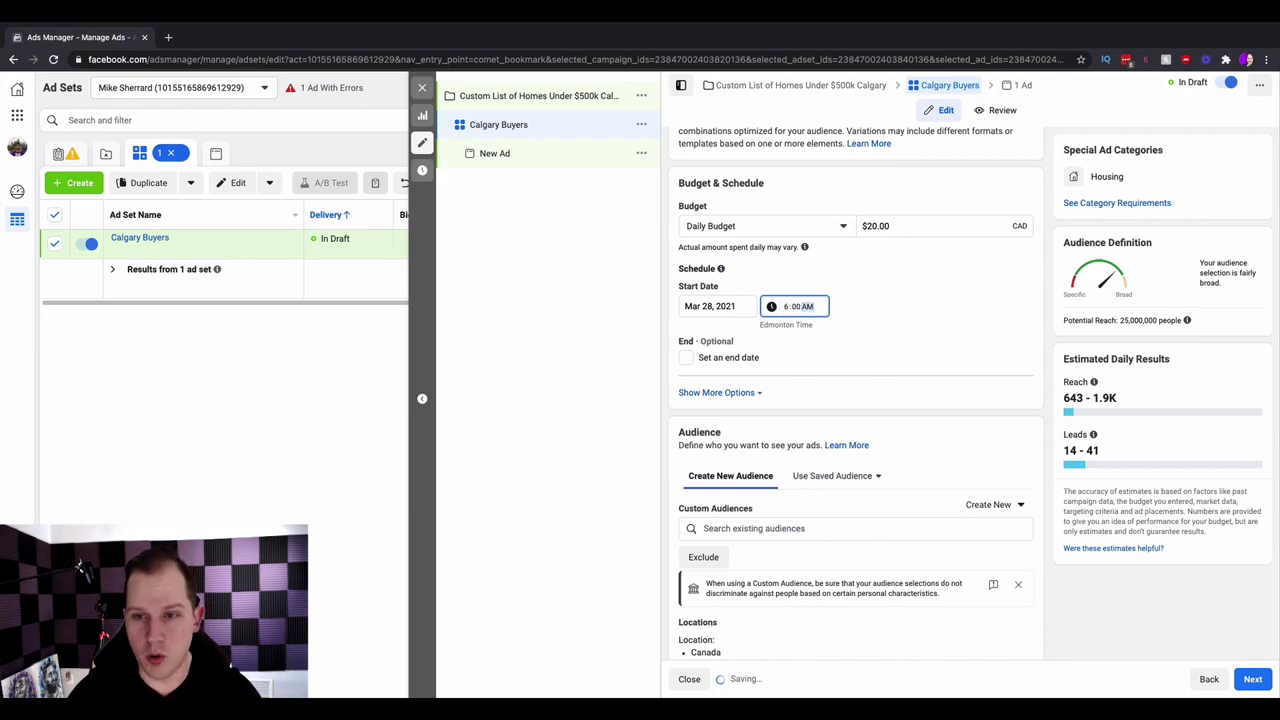
- Add an end date of April 10, 2021 at 6:00 AM
{"action": "left_click", "coordinate": [686, 358]}
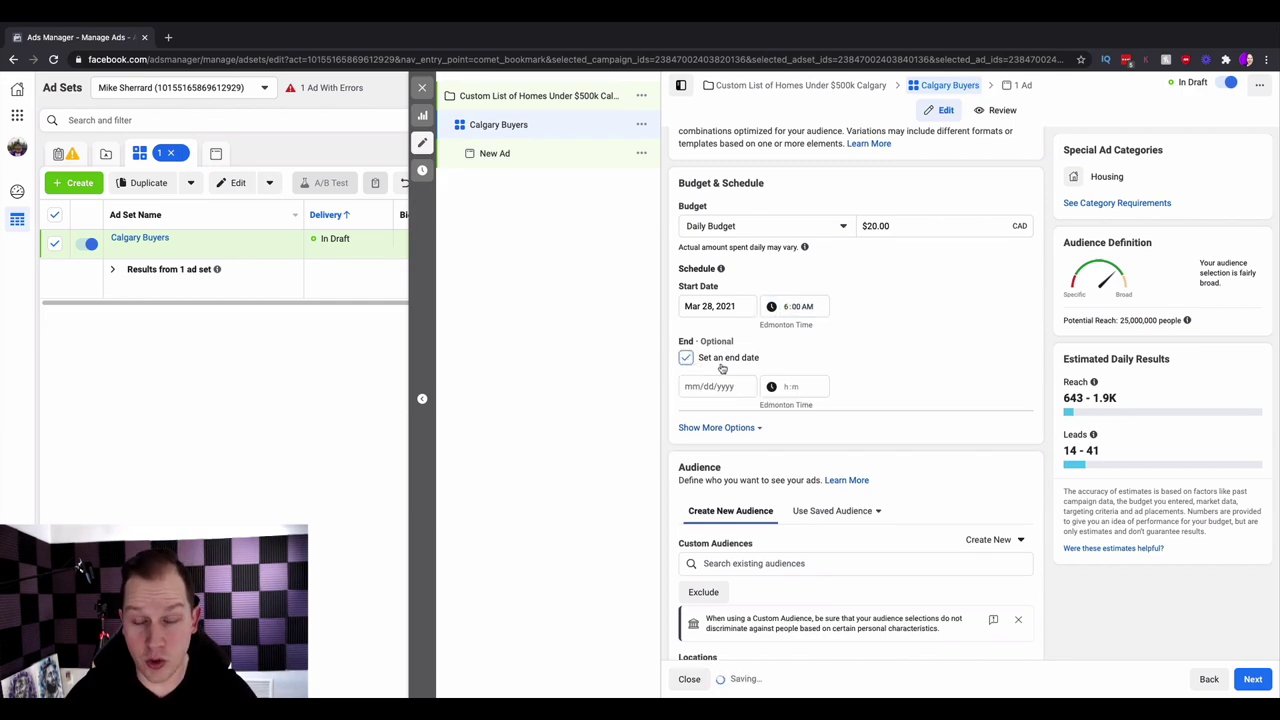
{"action": "left_click", "coordinate": [706, 386]}
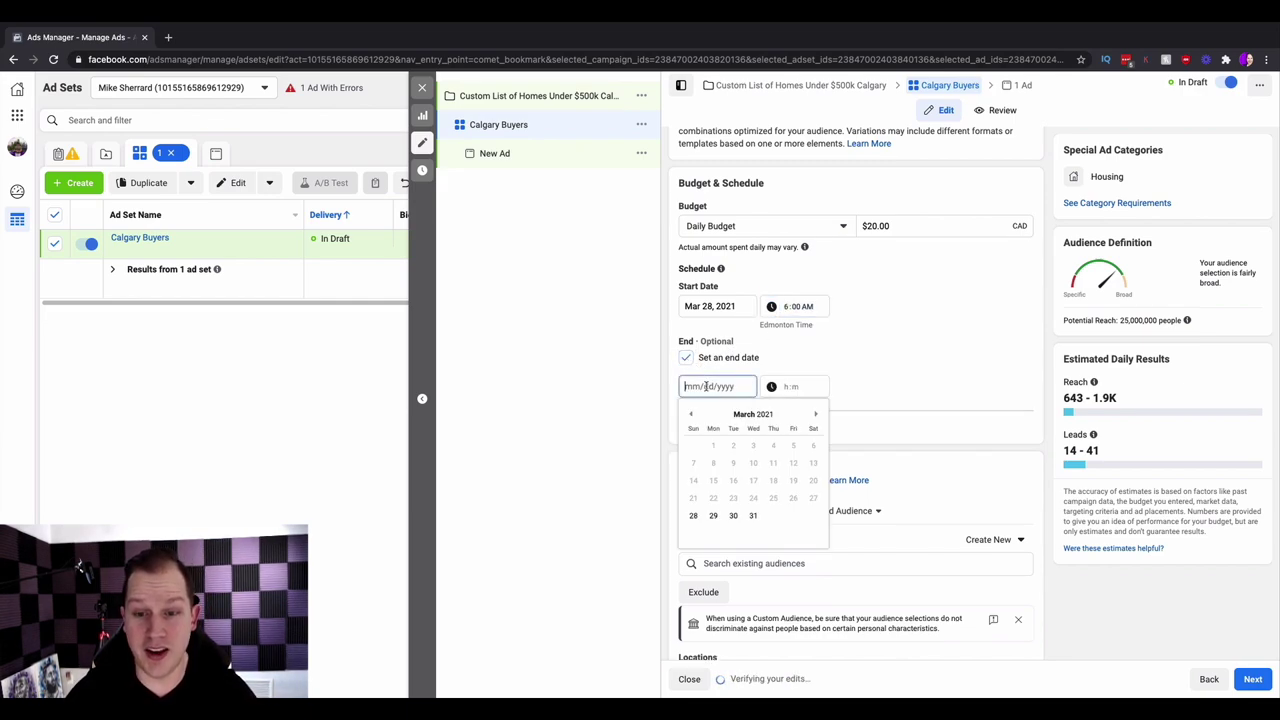
{"action": "left_click", "coordinate": [818, 416]}
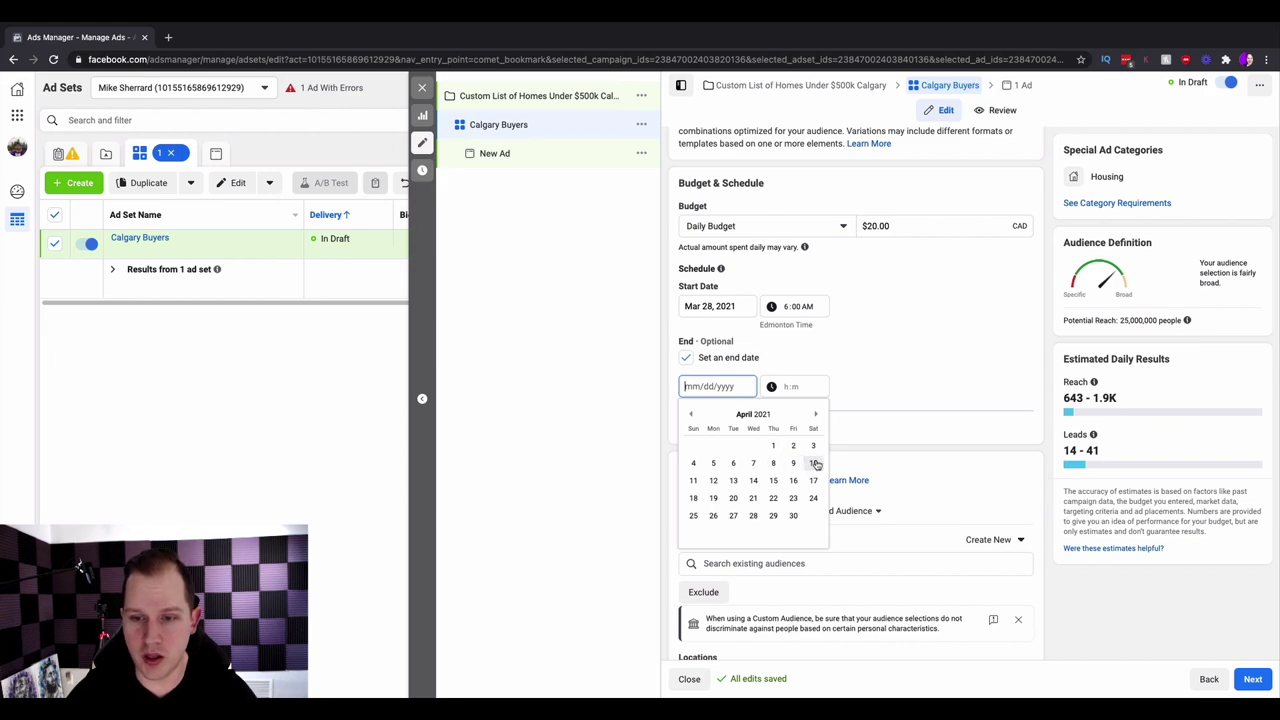
{"action": "left_click", "coordinate": [815, 463]}
{"action": "left_click", "coordinate": [786, 388]}
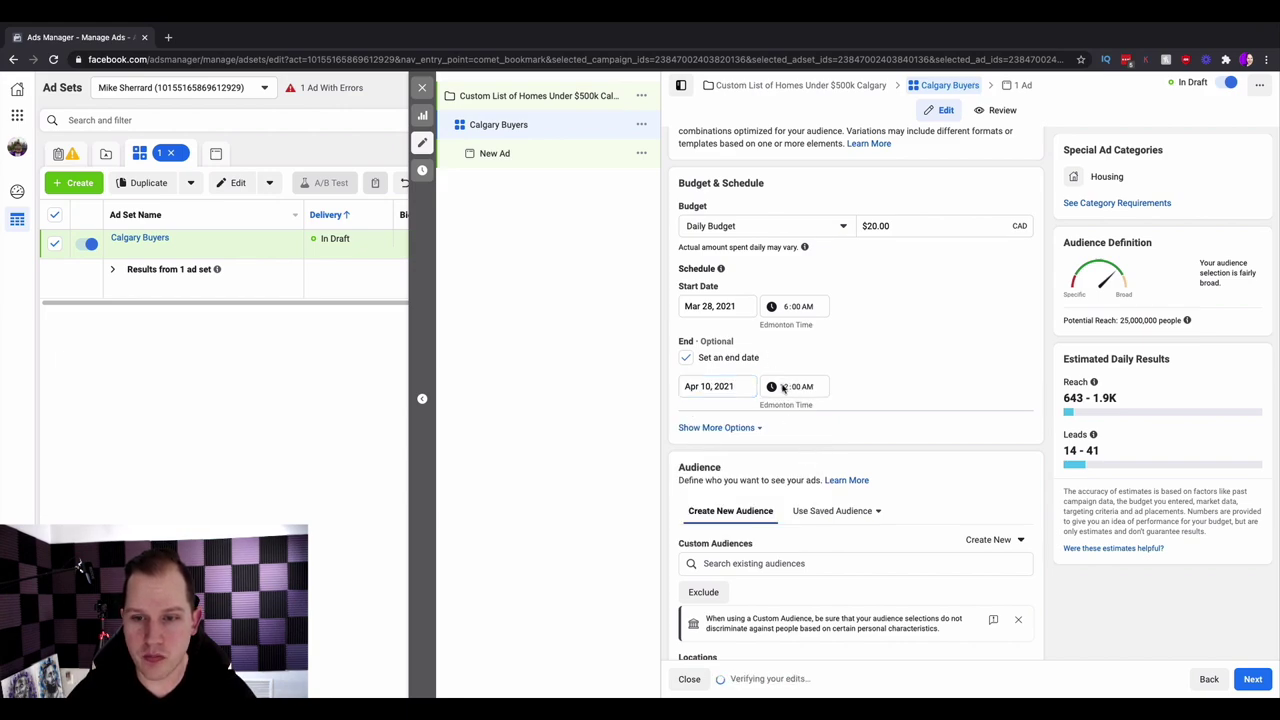
{"action": "type", "text": "6"}
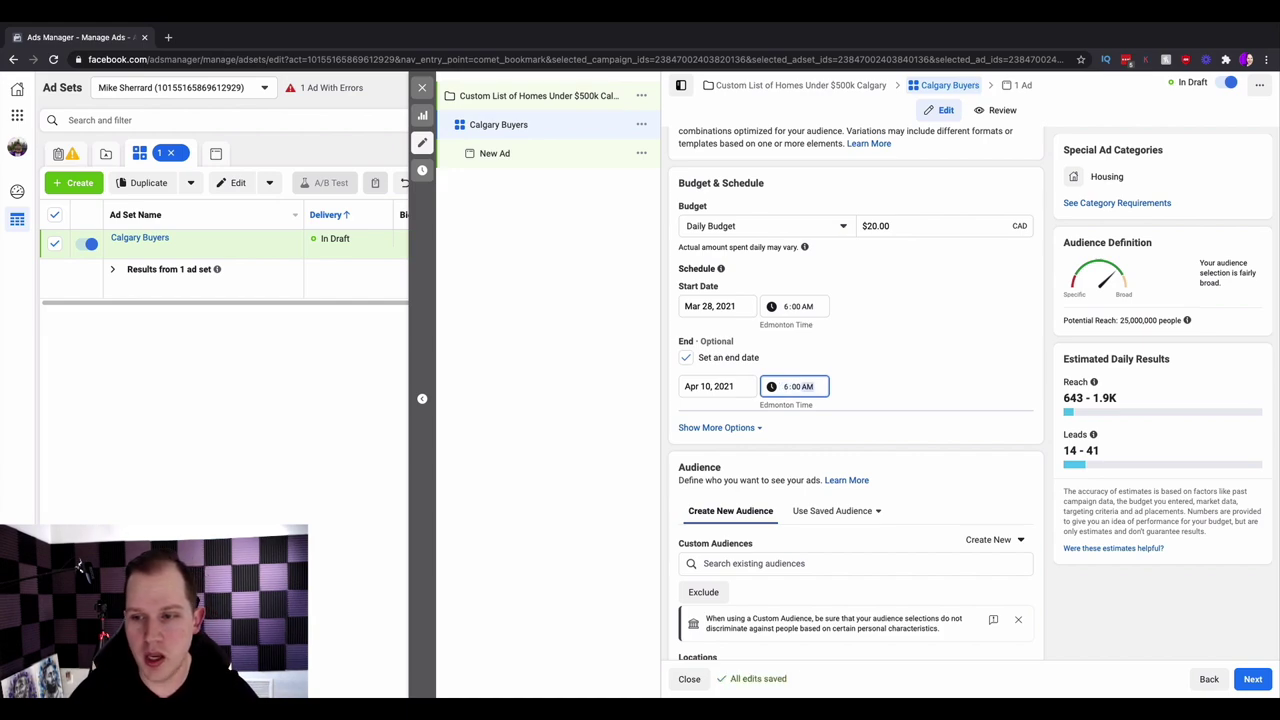
{"action": "left_click", "coordinate": [928, 385]}
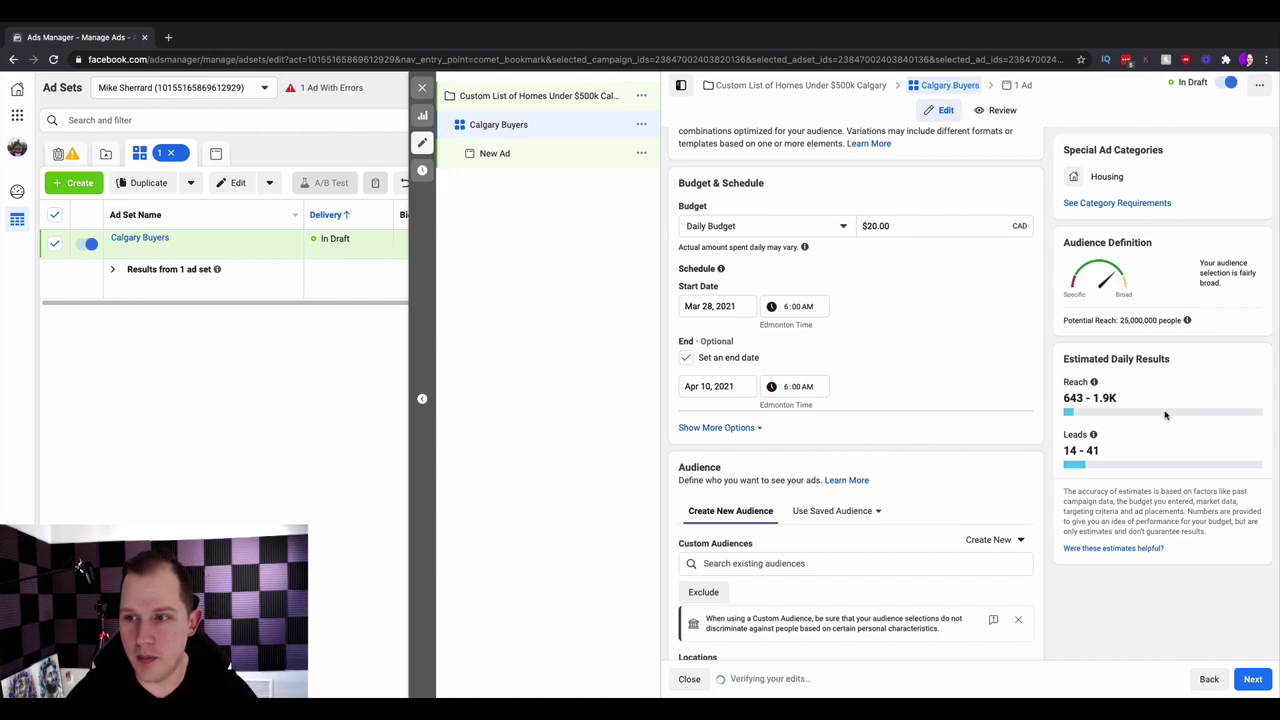
{"action": "scroll", "coordinate": [1138, 370], "scroll_direction": "down", "scroll_amount": 5}
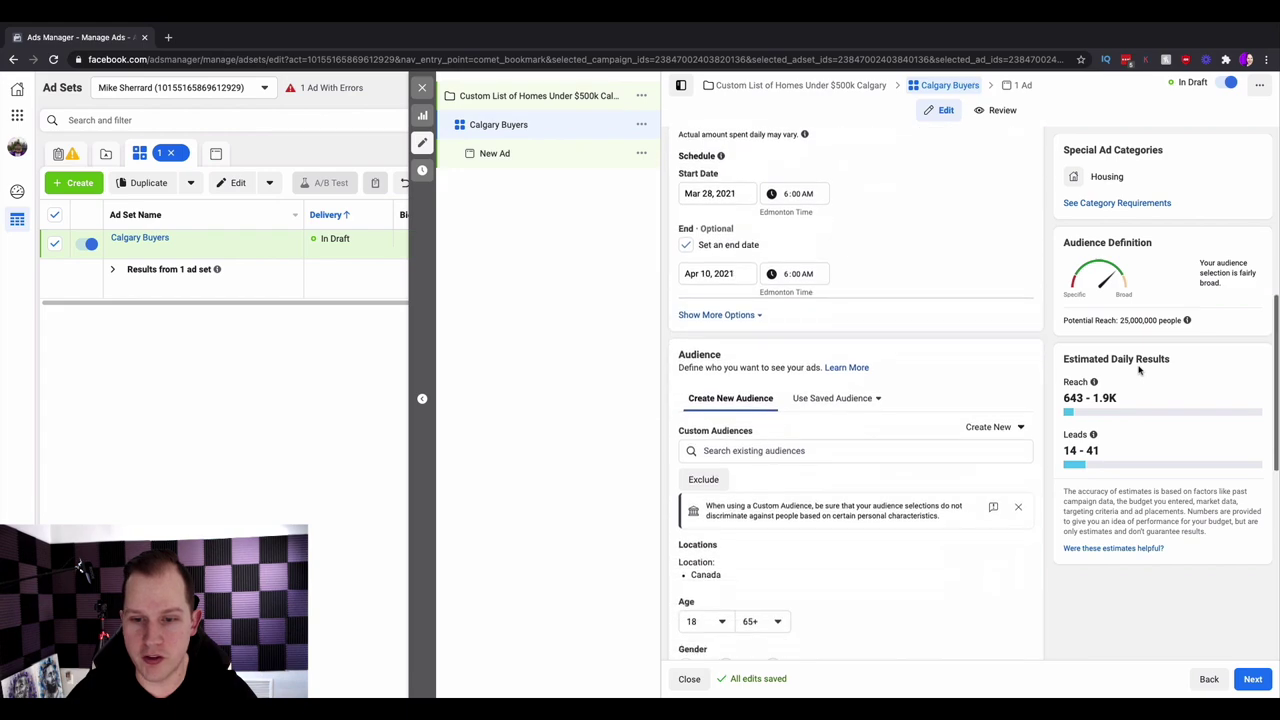
{"action": "scroll", "coordinate": [1138, 370], "scroll_direction": "up", "scroll_amount": 2}
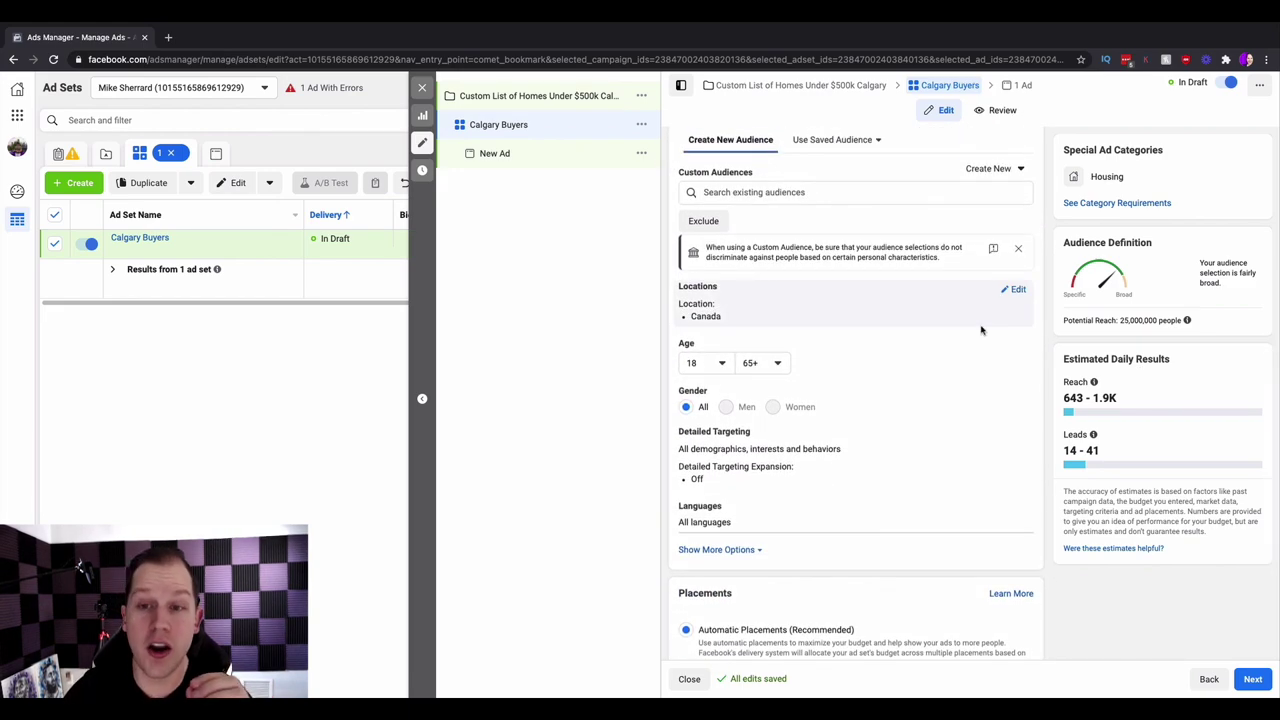
{"action": "left_click", "coordinate": [792, 192]}
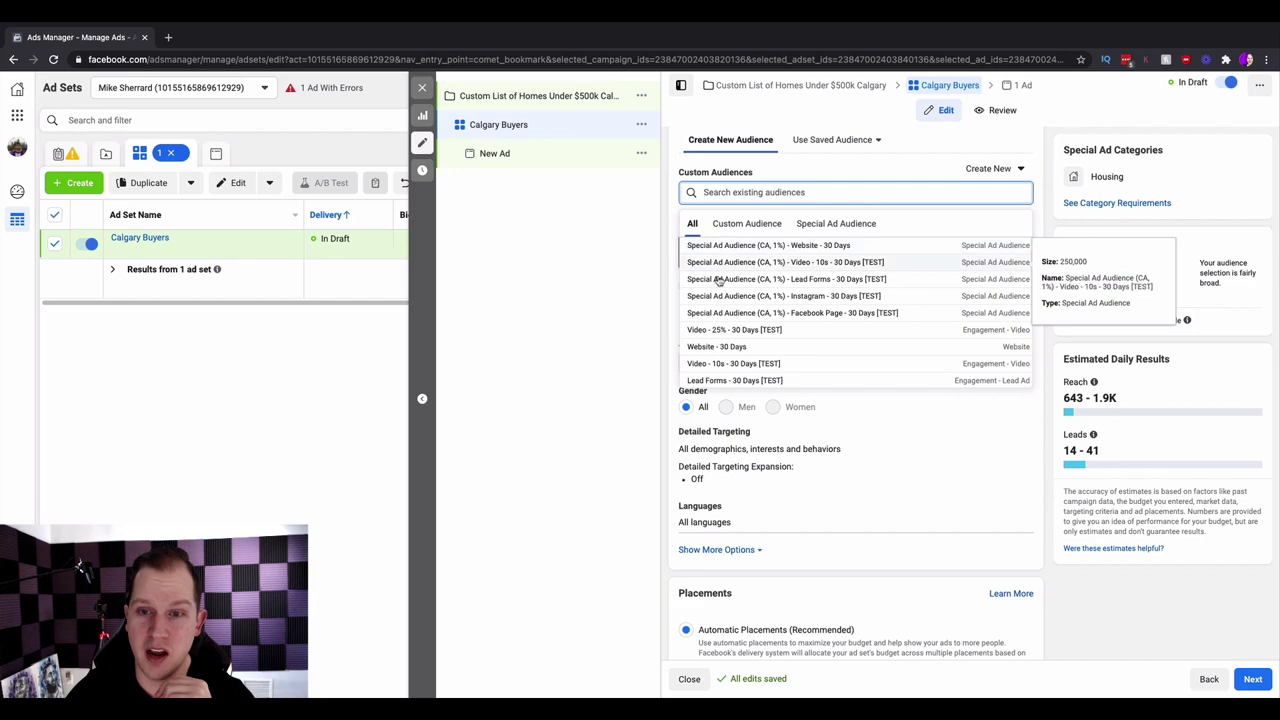
{"action": "scroll", "coordinate": [712, 340], "scroll_direction": "down", "scroll_amount": 1}
{"action": "scroll", "coordinate": [712, 340], "scroll_direction": "down", "scroll_amount": 5}
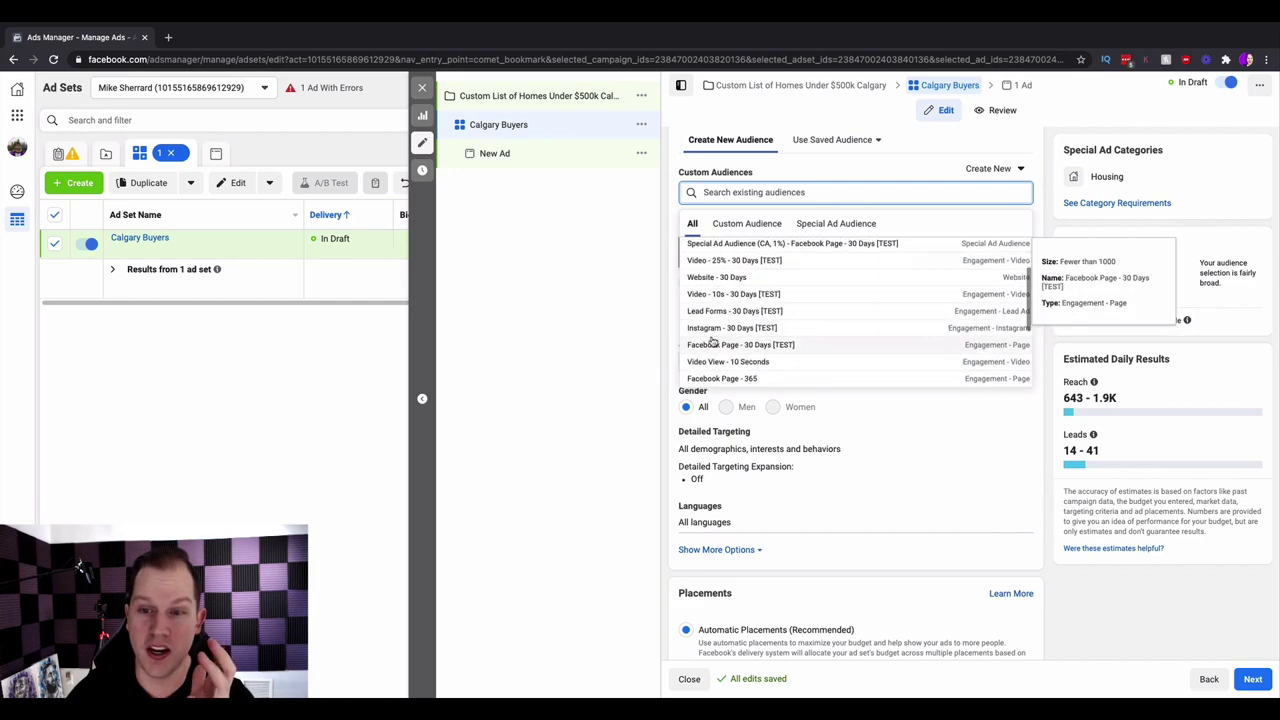
{"action": "scroll", "coordinate": [712, 340], "scroll_direction": "down", "scroll_amount": 2}
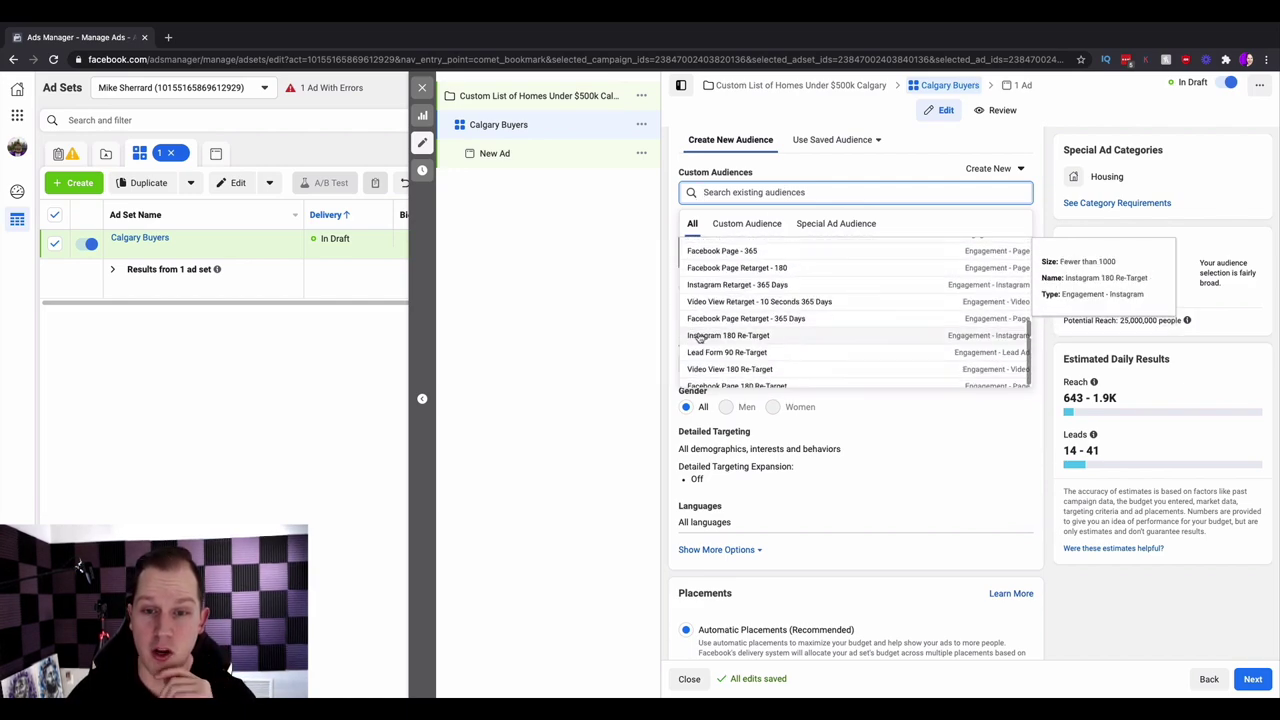
{"action": "left_click", "coordinate": [661, 323]}
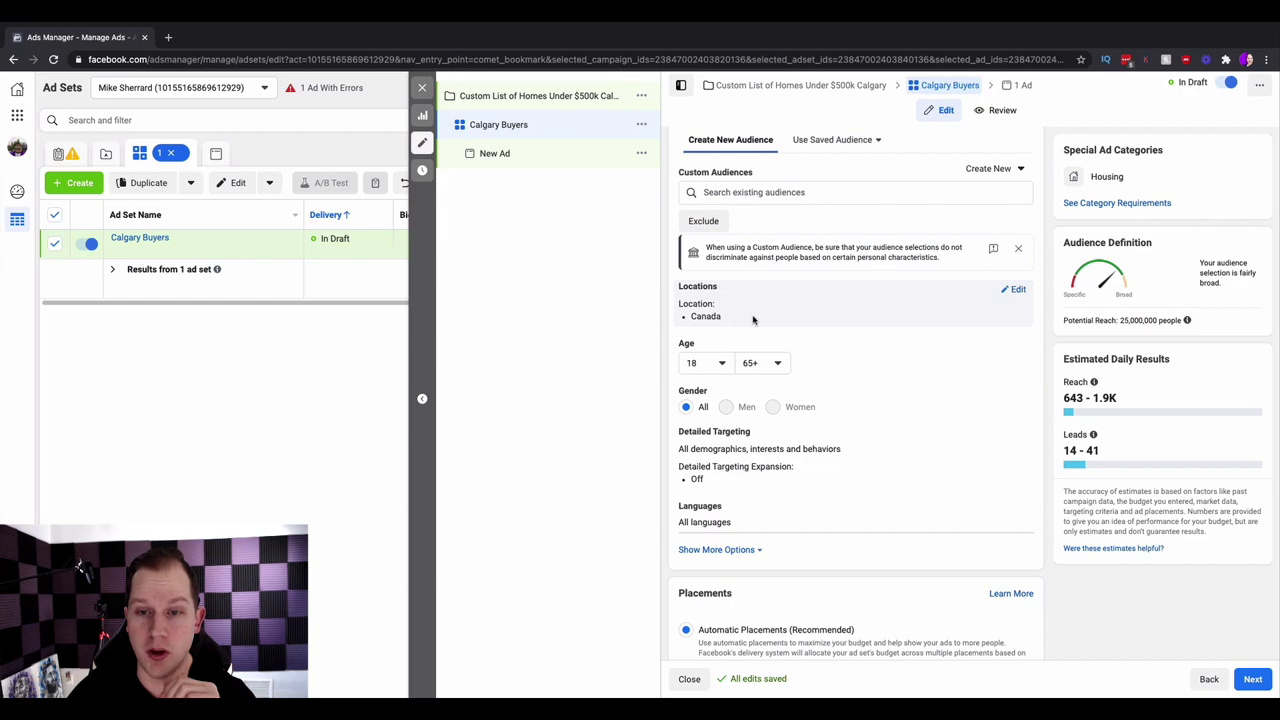
- Remove Canada from the ad set's targeted locations
{"action": "left_click", "coordinate": [1015, 293]}
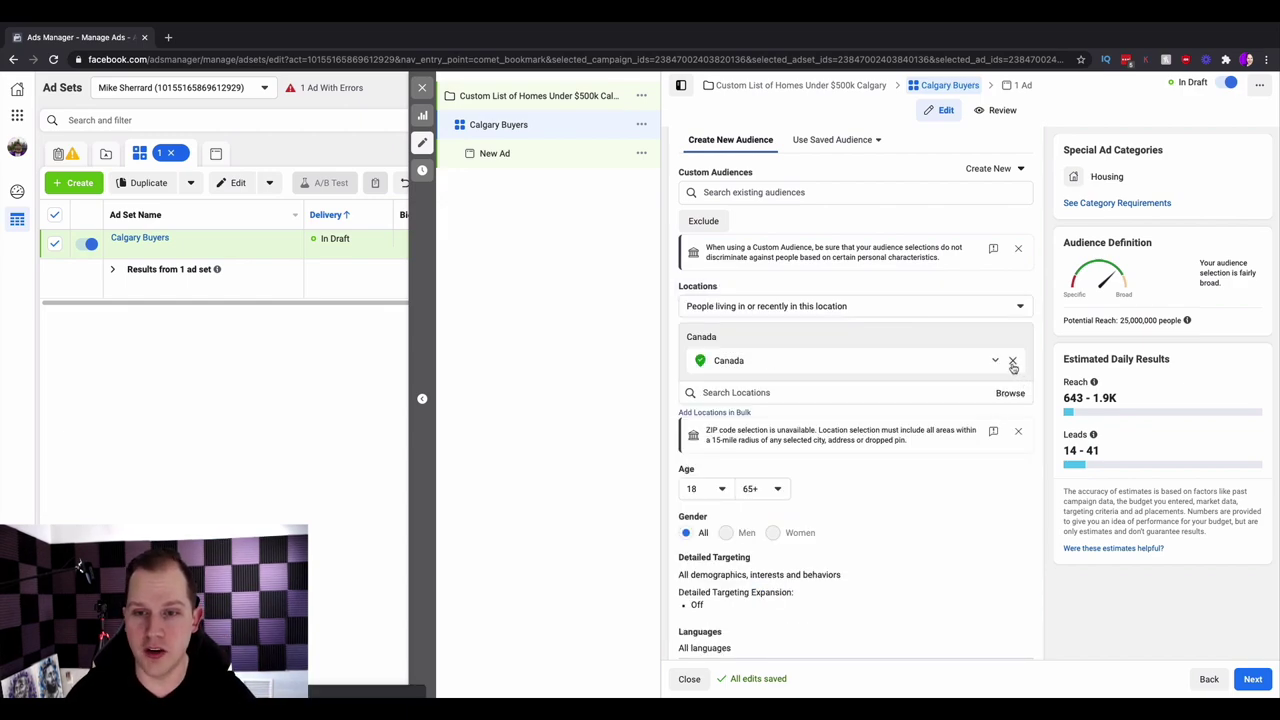
{"action": "left_click", "coordinate": [1012, 362]}
{"action": "left_click", "coordinate": [850, 347]}
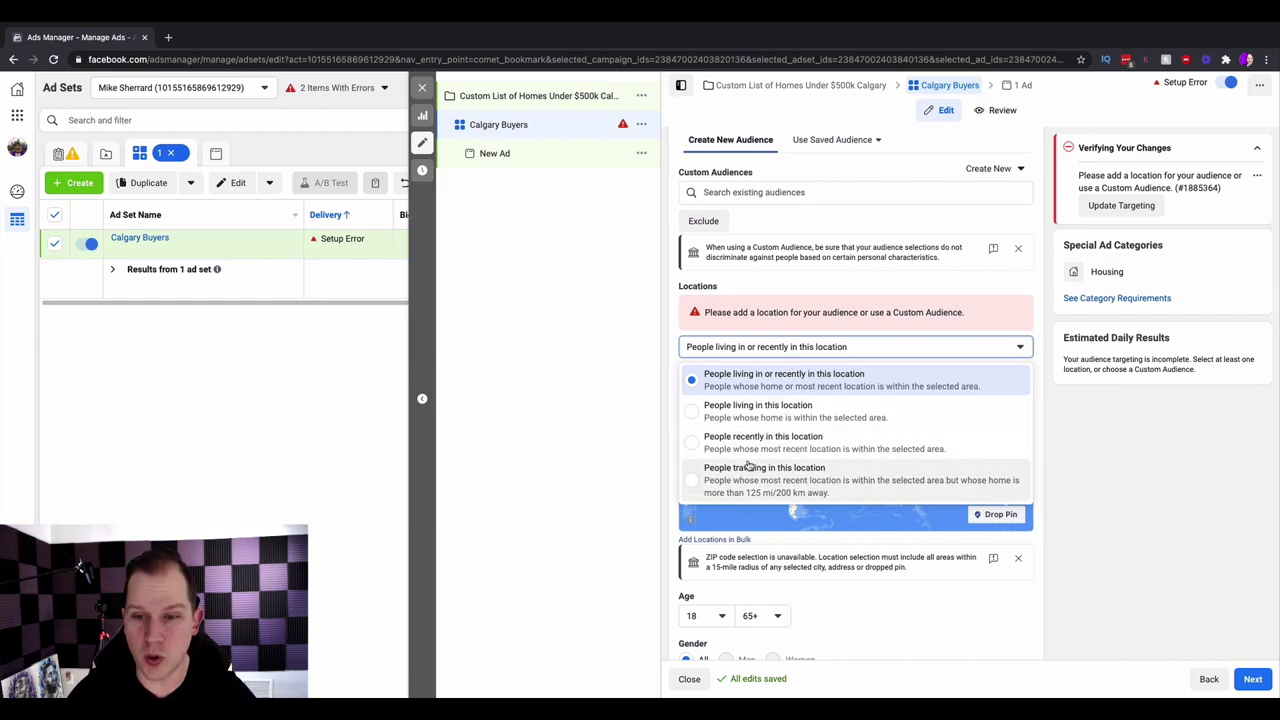
{"action": "left_click", "coordinate": [665, 397]}
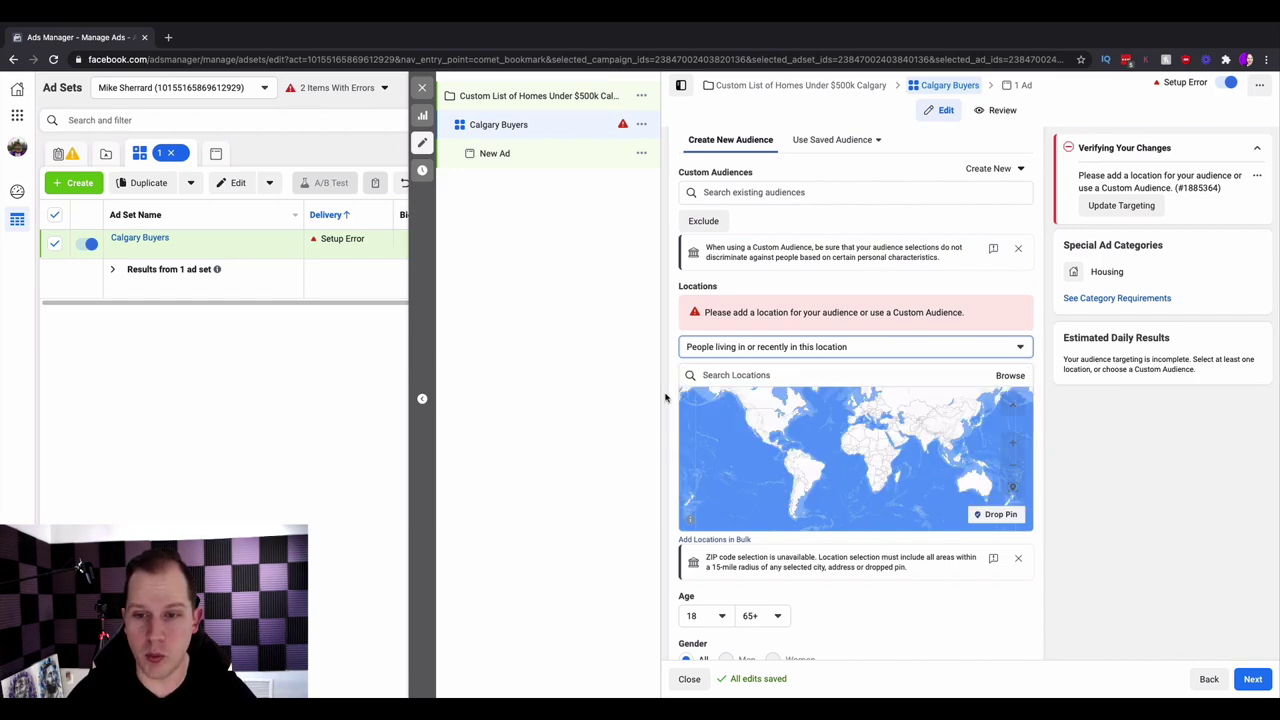
- Add Calgary, Alberta as the target location, keeping its 15 mi radius
{"action": "left_click", "coordinate": [718, 378]}
{"action": "type", "text": "calgary"}
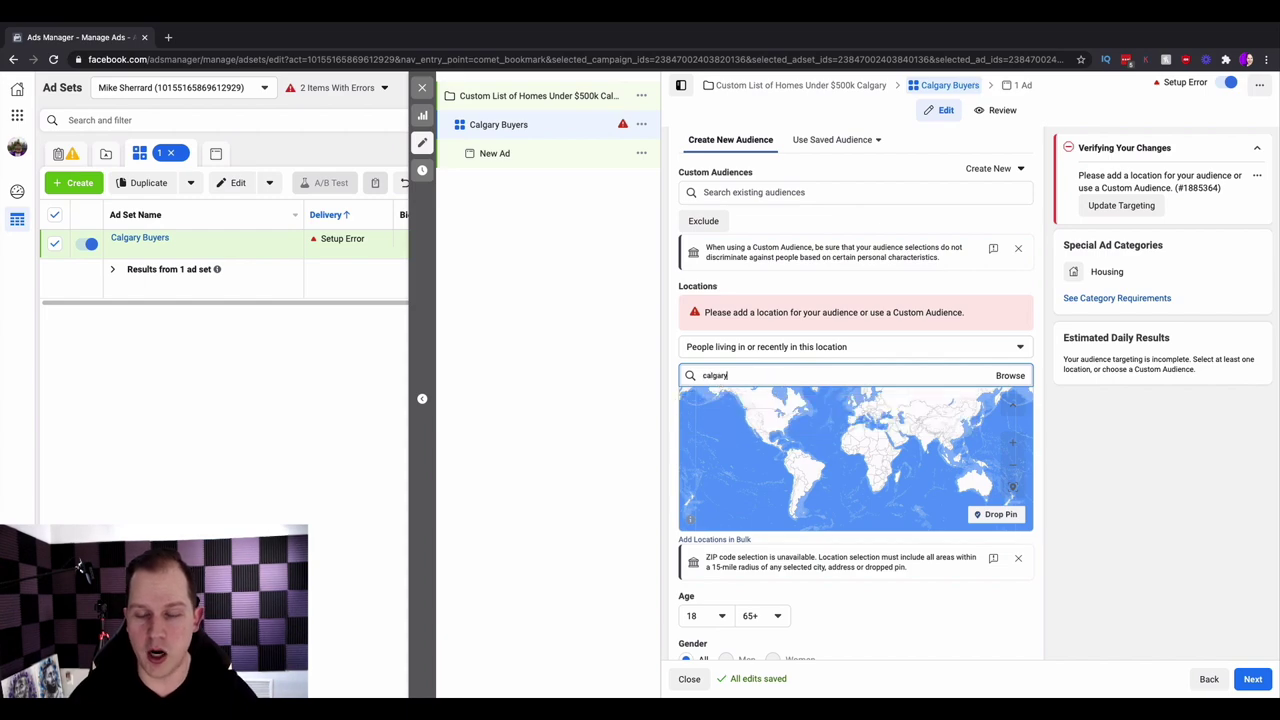
{"action": "left_click", "coordinate": [793, 405]}
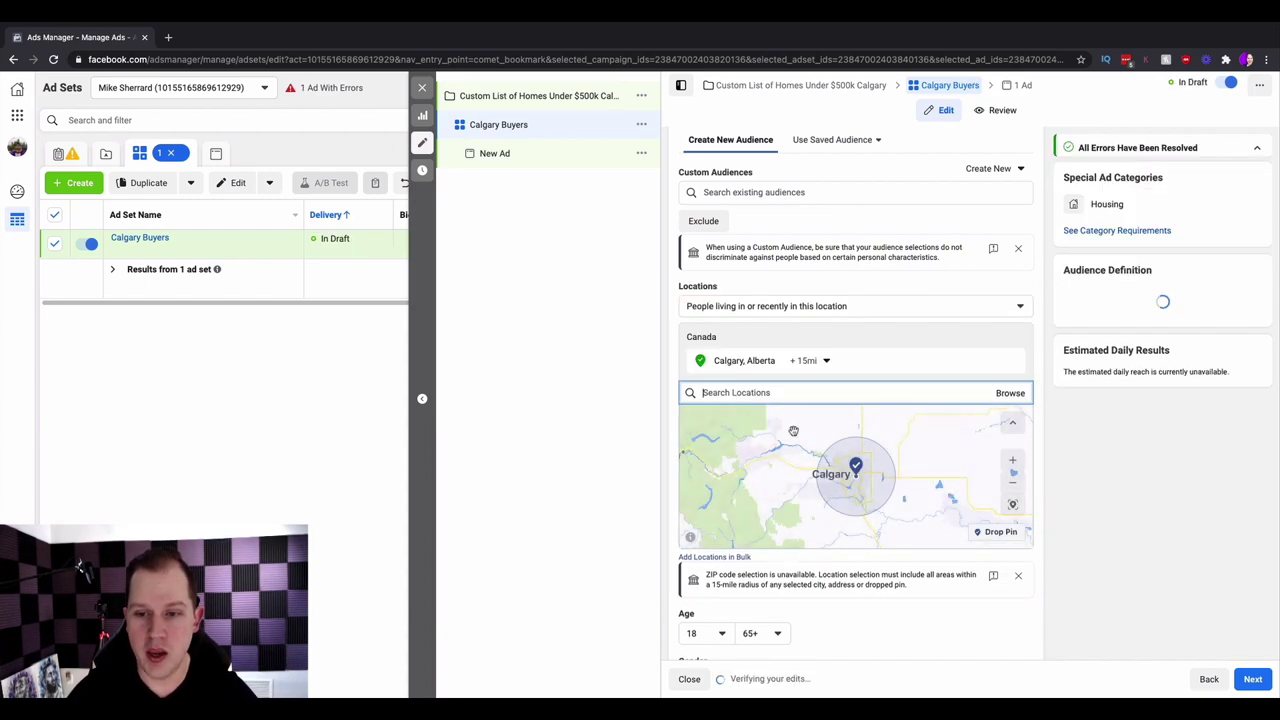
{"action": "scroll", "coordinate": [764, 497], "scroll_direction": "down", "scroll_amount": 2}
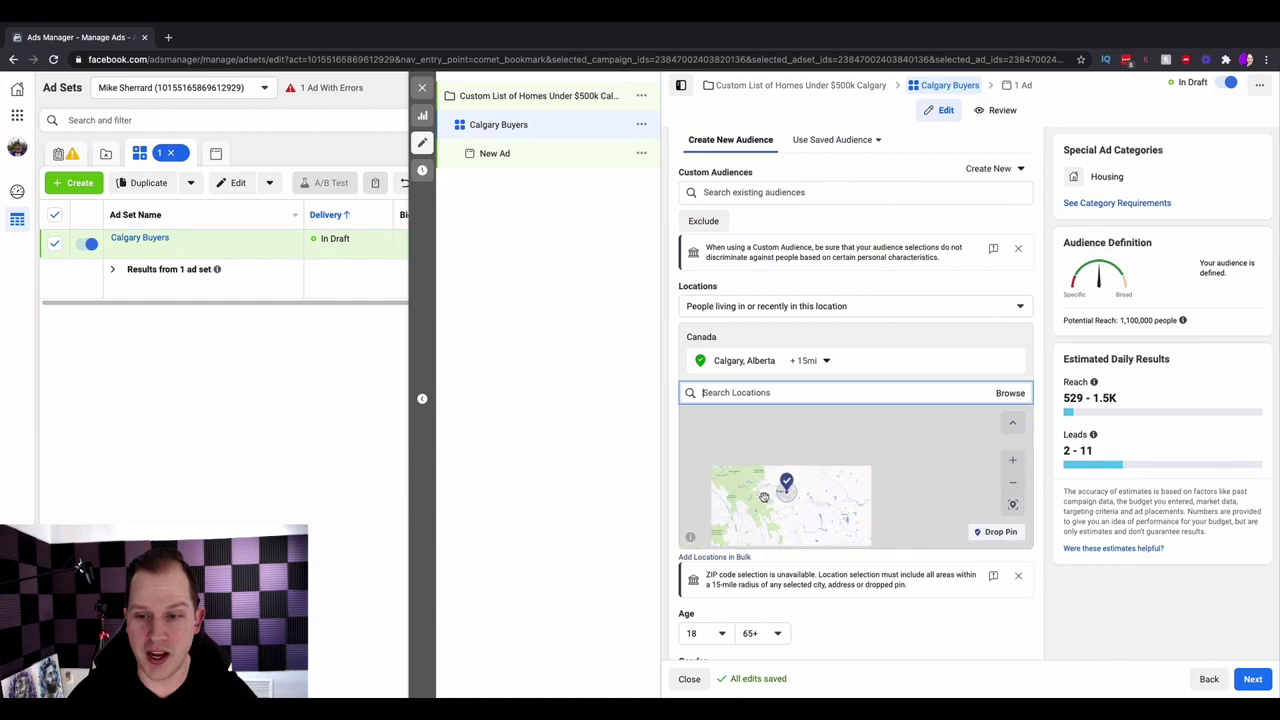
{"action": "scroll", "coordinate": [764, 497], "scroll_direction": "up", "scroll_amount": 2}
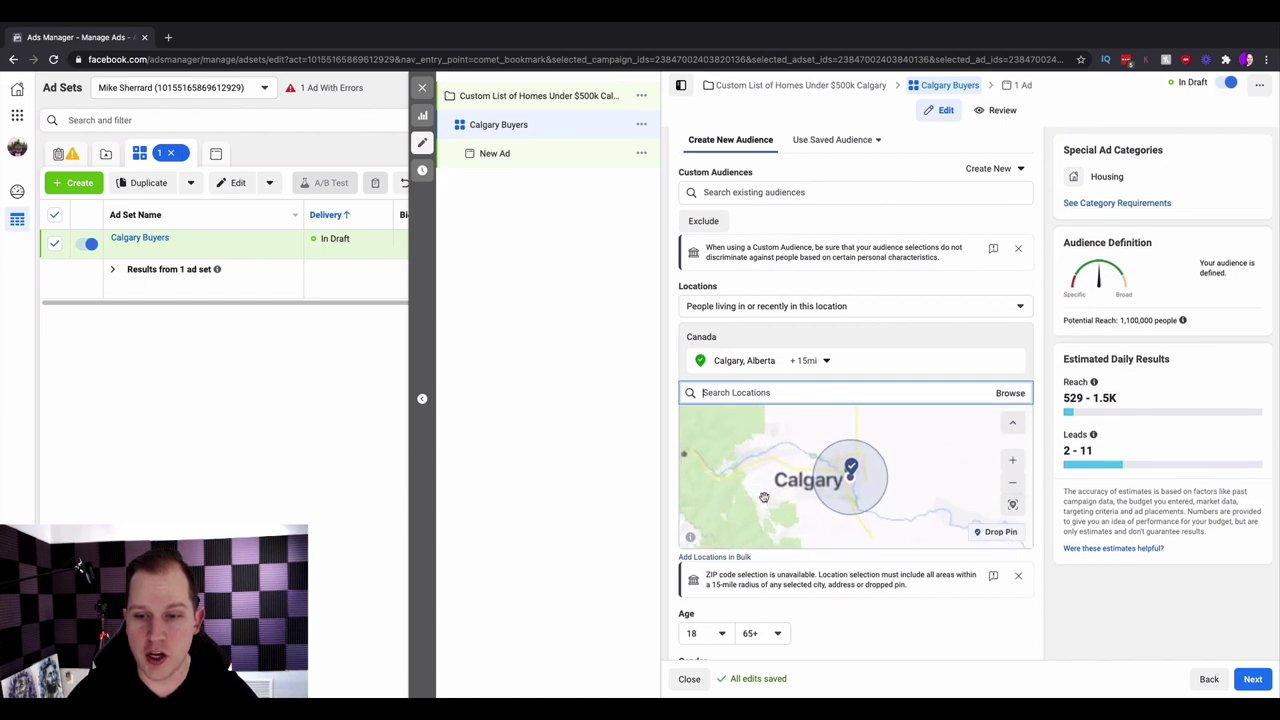
{"action": "left_click", "coordinate": [808, 360]}
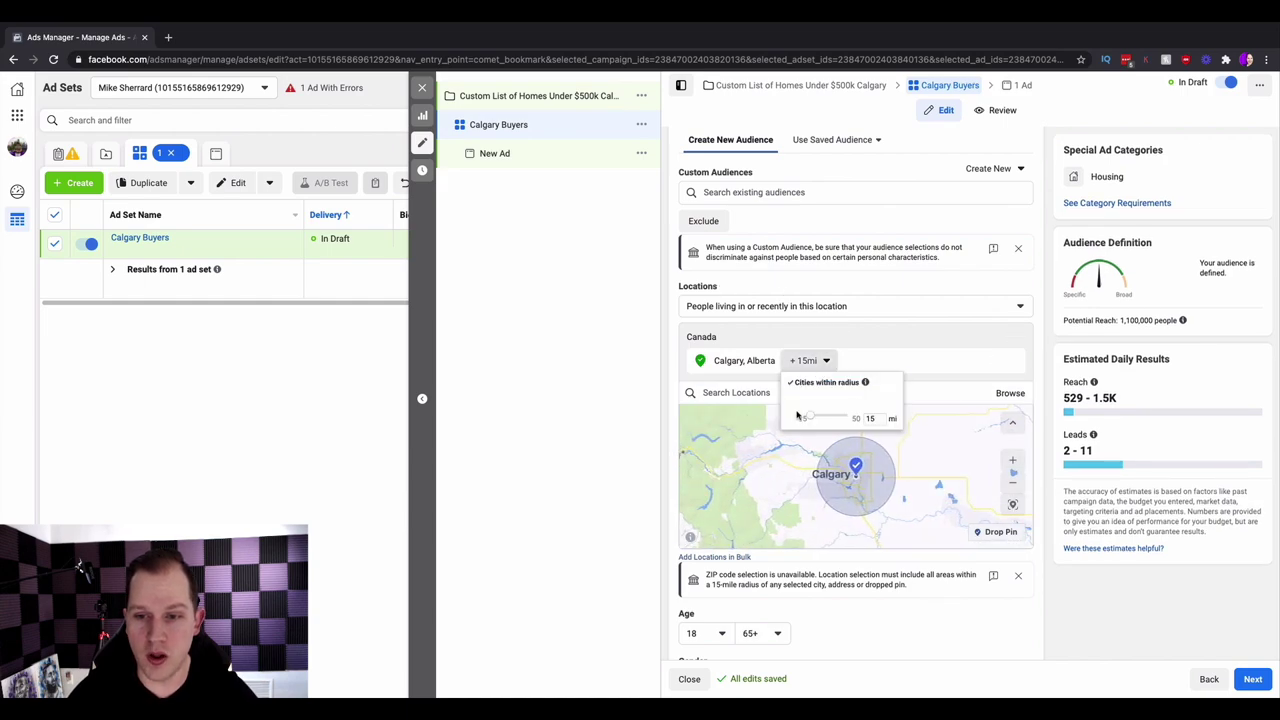
{"action": "left_click", "coordinate": [645, 458]}
{"action": "scroll", "coordinate": [671, 477], "scroll_direction": "down", "scroll_amount": 2}
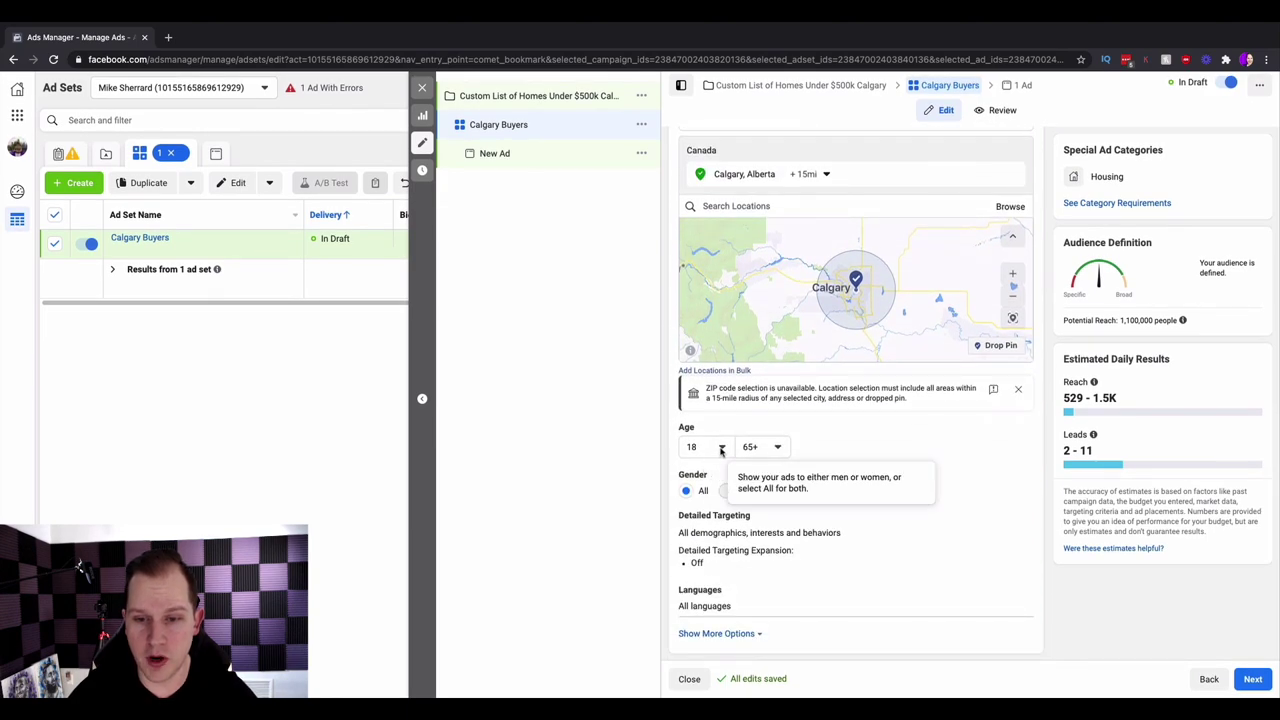
{"action": "left_click", "coordinate": [721, 449]}
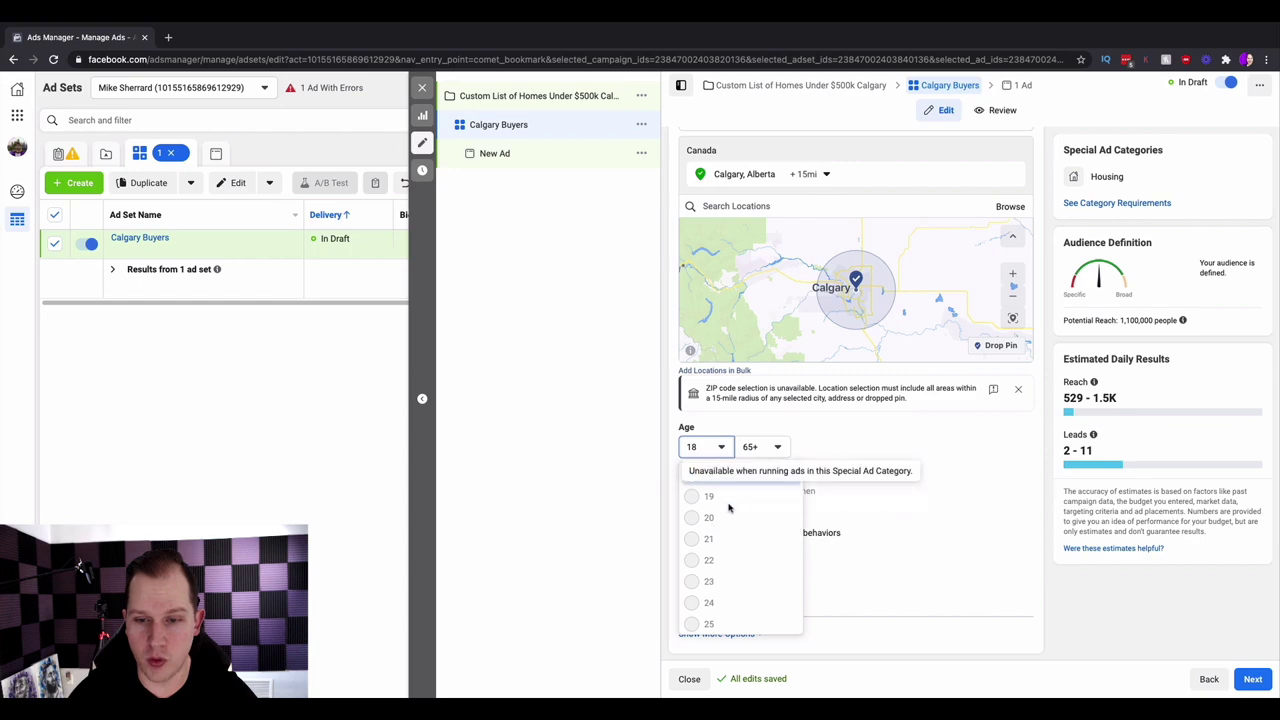
{"action": "left_click", "coordinate": [920, 517]}
{"action": "scroll", "coordinate": [920, 518], "scroll_direction": "down", "scroll_amount": 1}
{"action": "scroll", "coordinate": [915, 480], "scroll_direction": "down", "scroll_amount": 2}
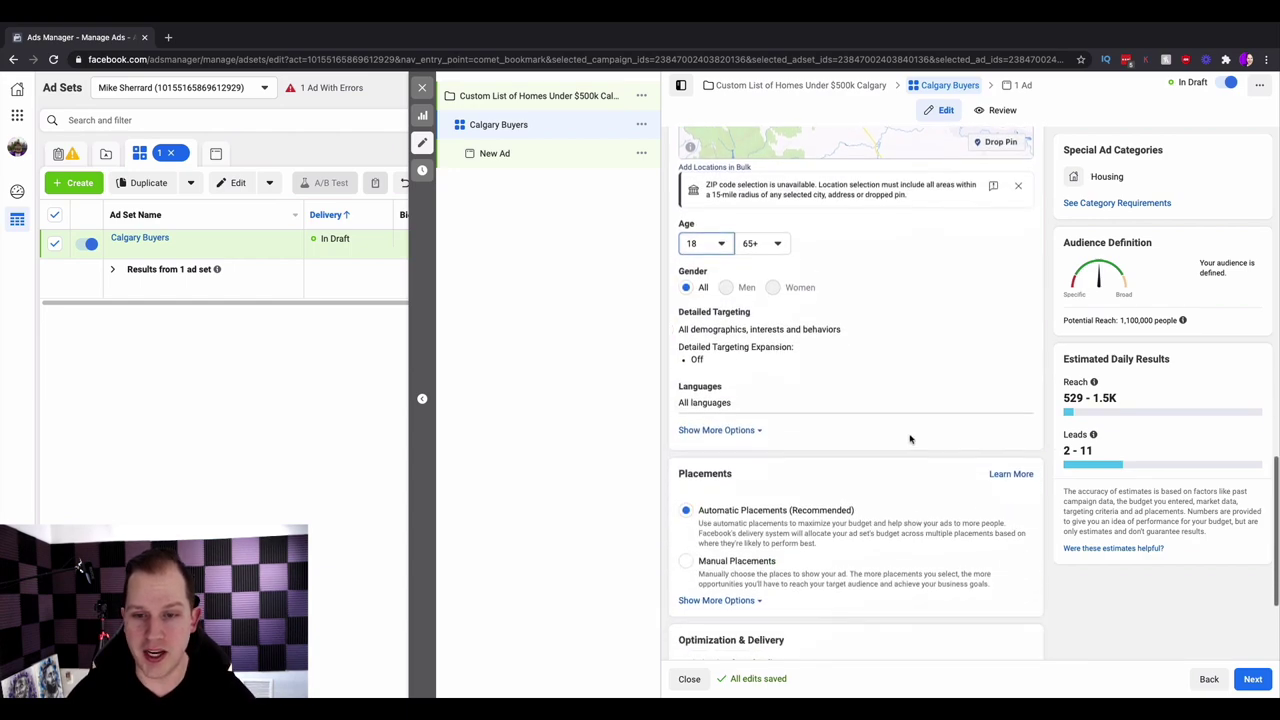
{"action": "scroll", "coordinate": [903, 417], "scroll_direction": "up", "scroll_amount": 1}
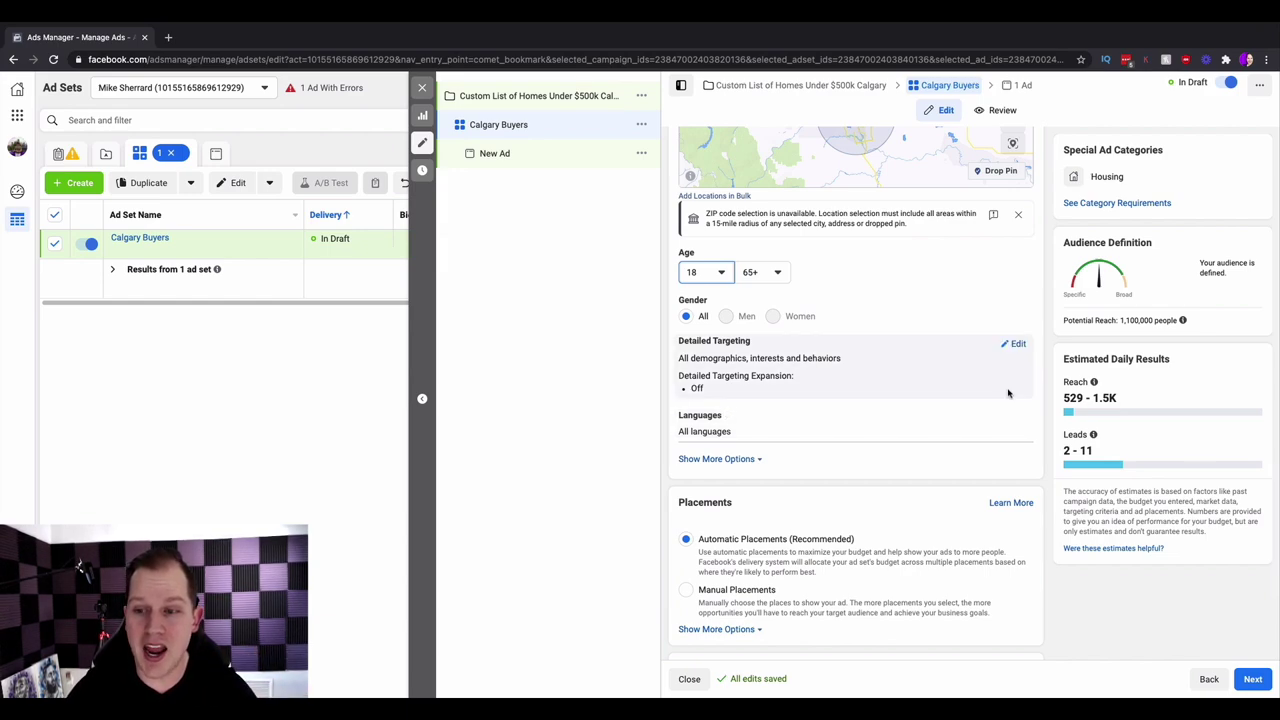
{"action": "left_click", "coordinate": [1020, 346]}
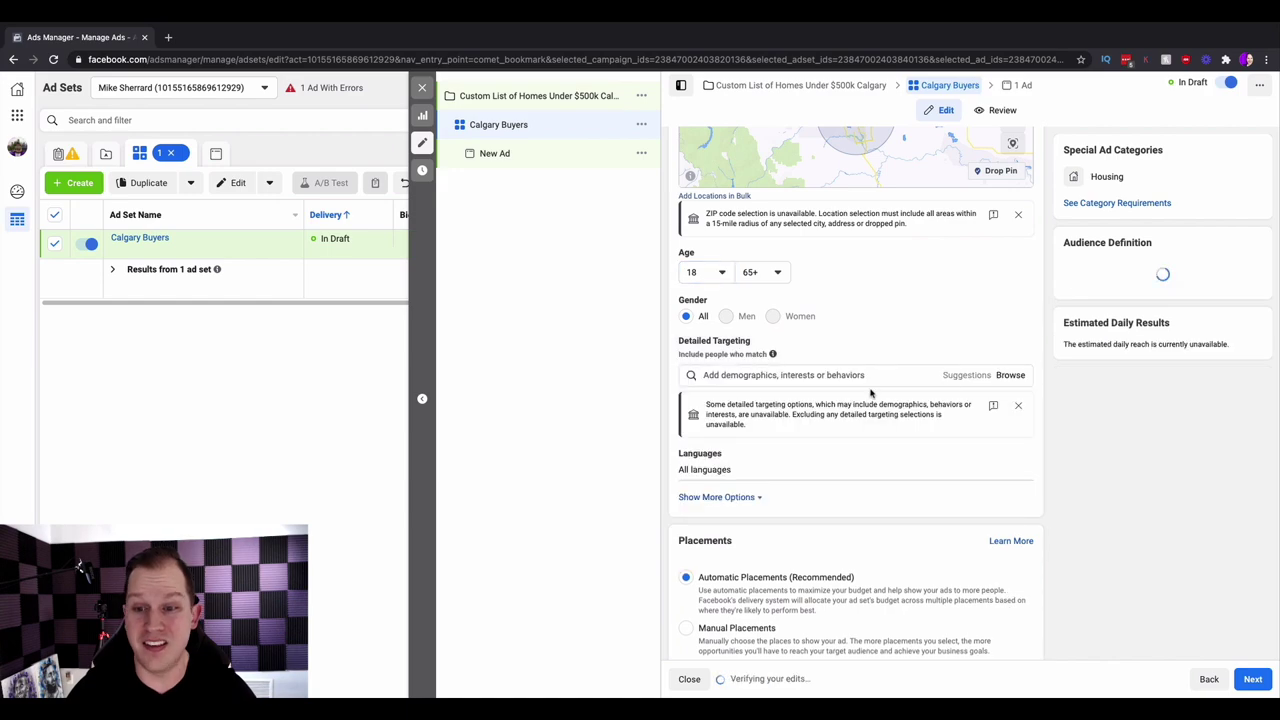
{"action": "left_click", "coordinate": [848, 377]}
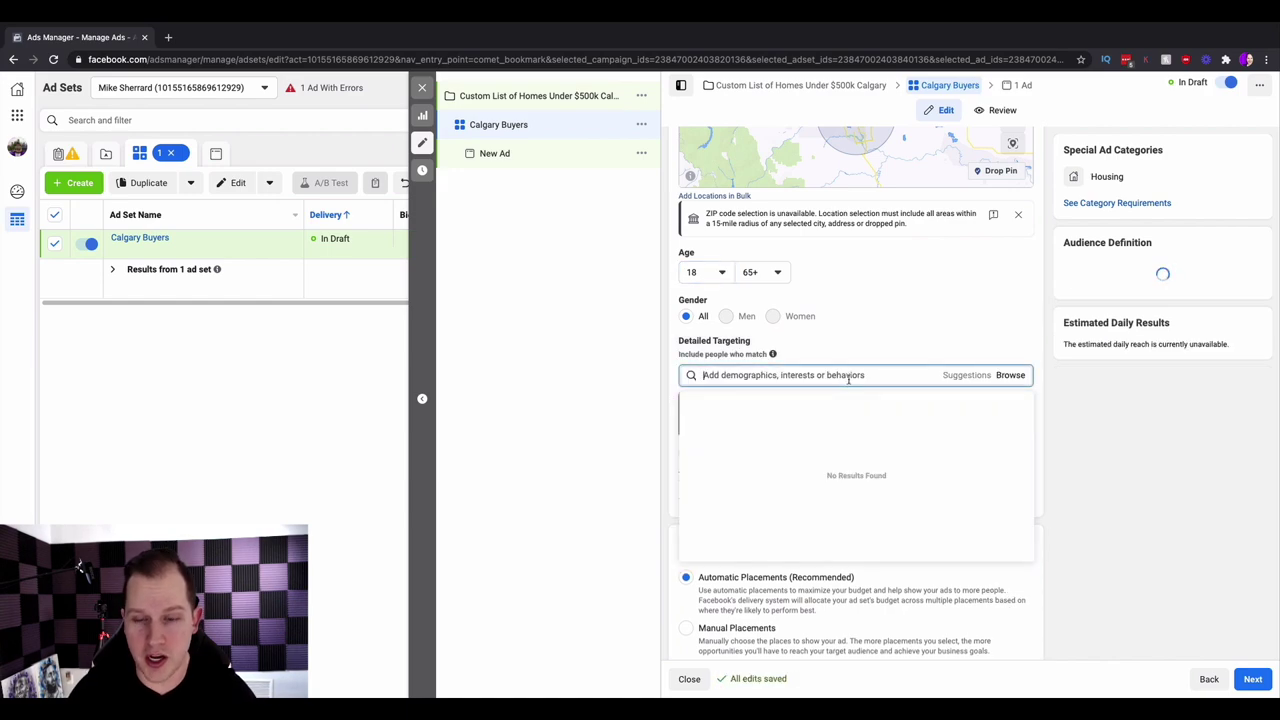
{"action": "type", "text": "zillow"}
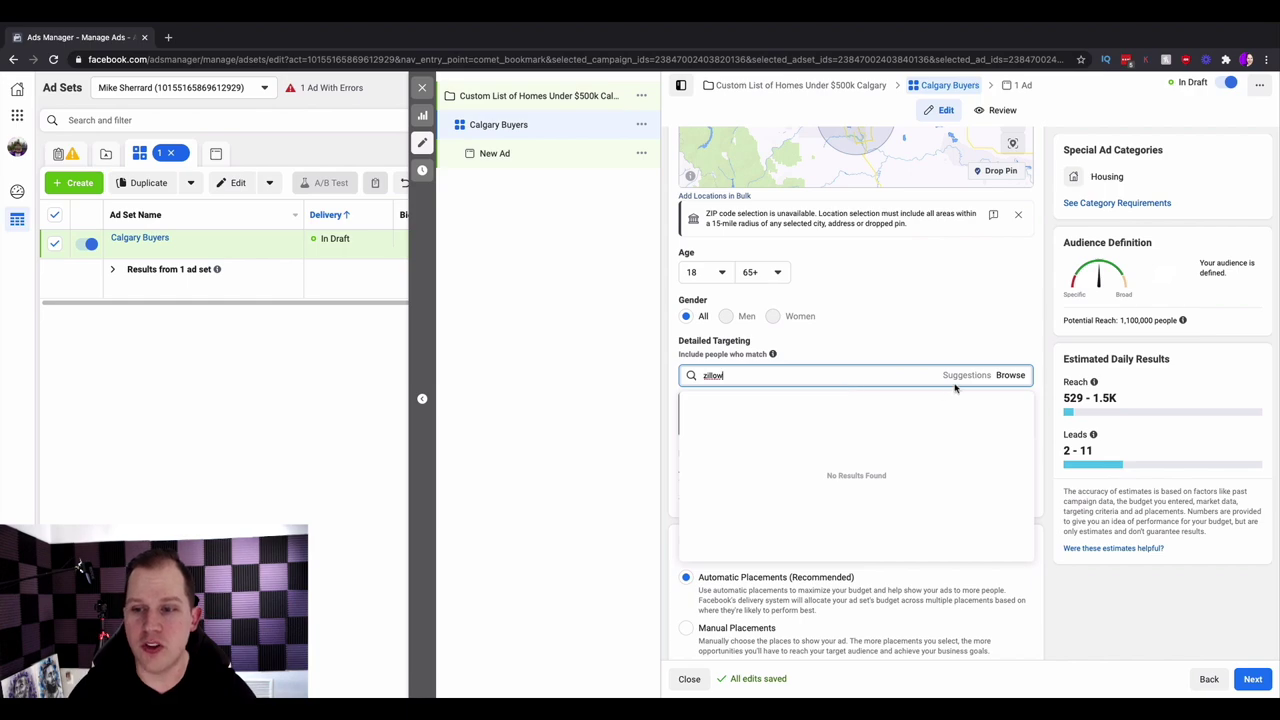
{"action": "key", "text": "BackSpace"}
{"action": "key", "text": "BackSpace"}
{"action": "key", "text": "BackSpace"}
{"action": "key", "text": "BackSpace"}
{"action": "key", "text": "BackSpace"}
{"action": "key", "text": "BackSpace"}
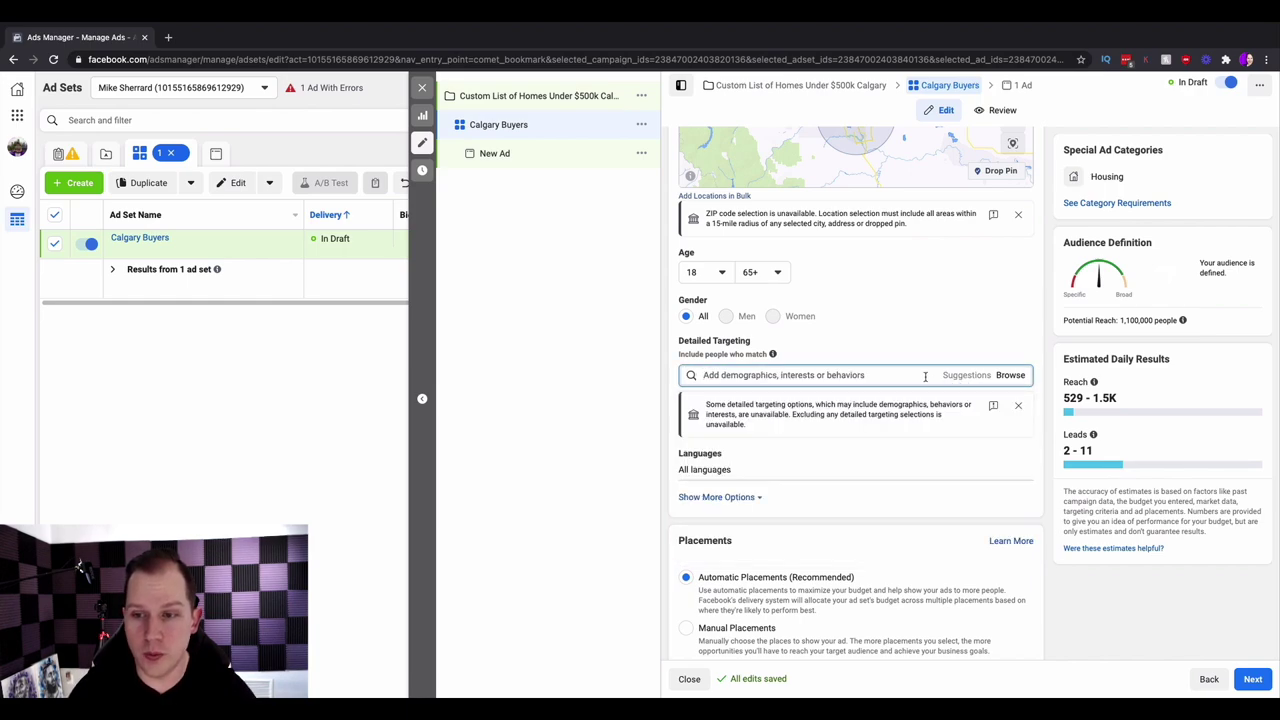
{"action": "type", "text": "zillow"}
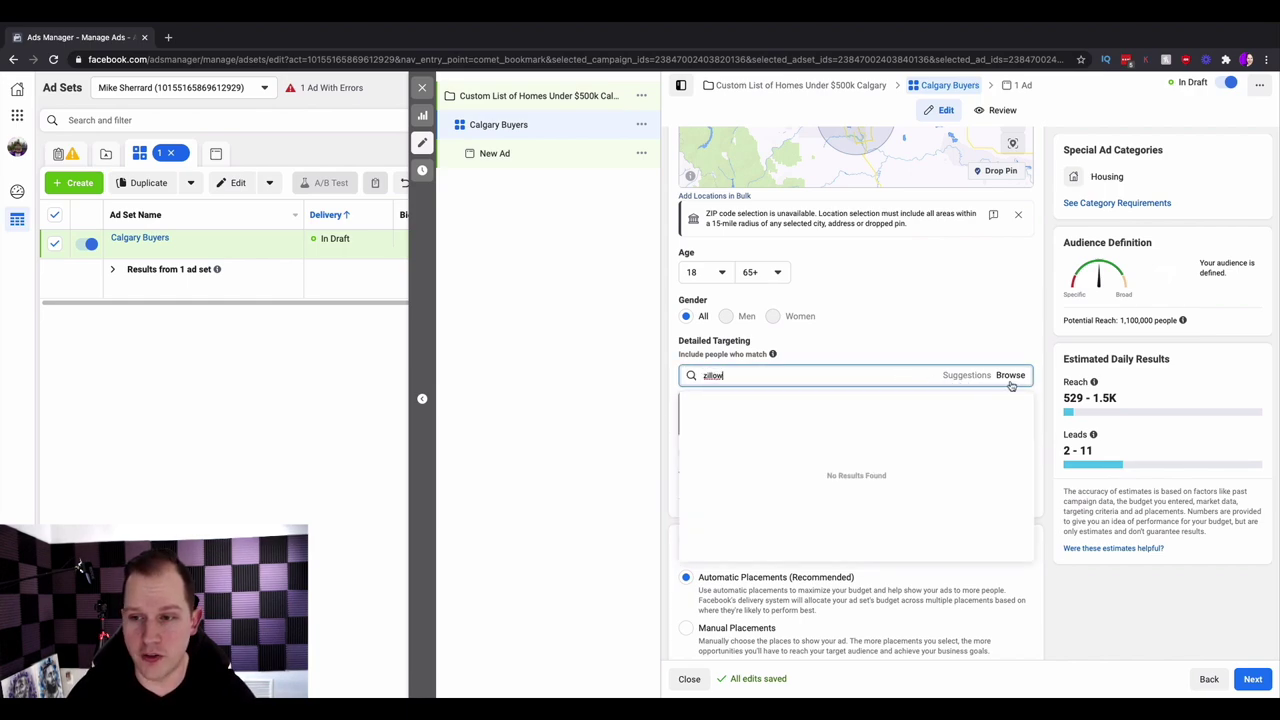
{"action": "key", "text": "BackSpace"}
{"action": "key", "text": "BackSpace"}
{"action": "key", "text": "BackSpace"}
{"action": "key", "text": "BackSpace"}
{"action": "key", "text": "BackSpace"}
{"action": "key", "text": "BackSpace"}
{"action": "type", "text": "zillow"}
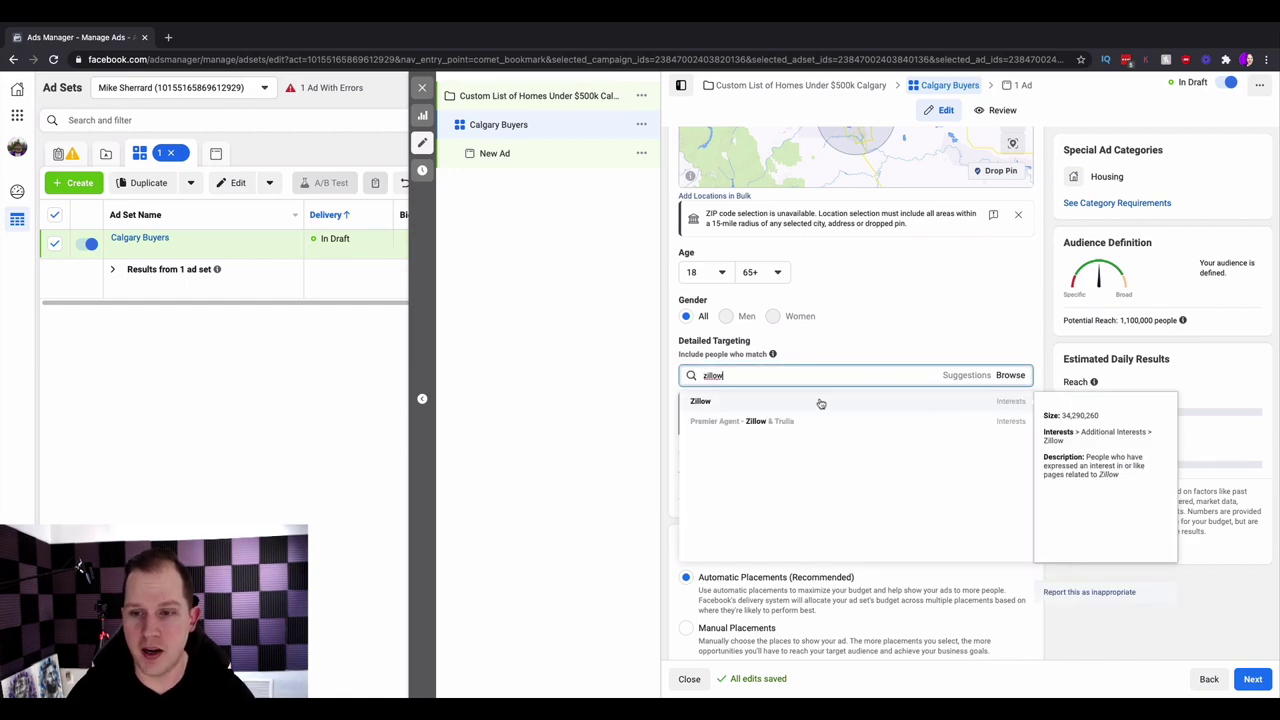
{"action": "left_click", "coordinate": [821, 400]}
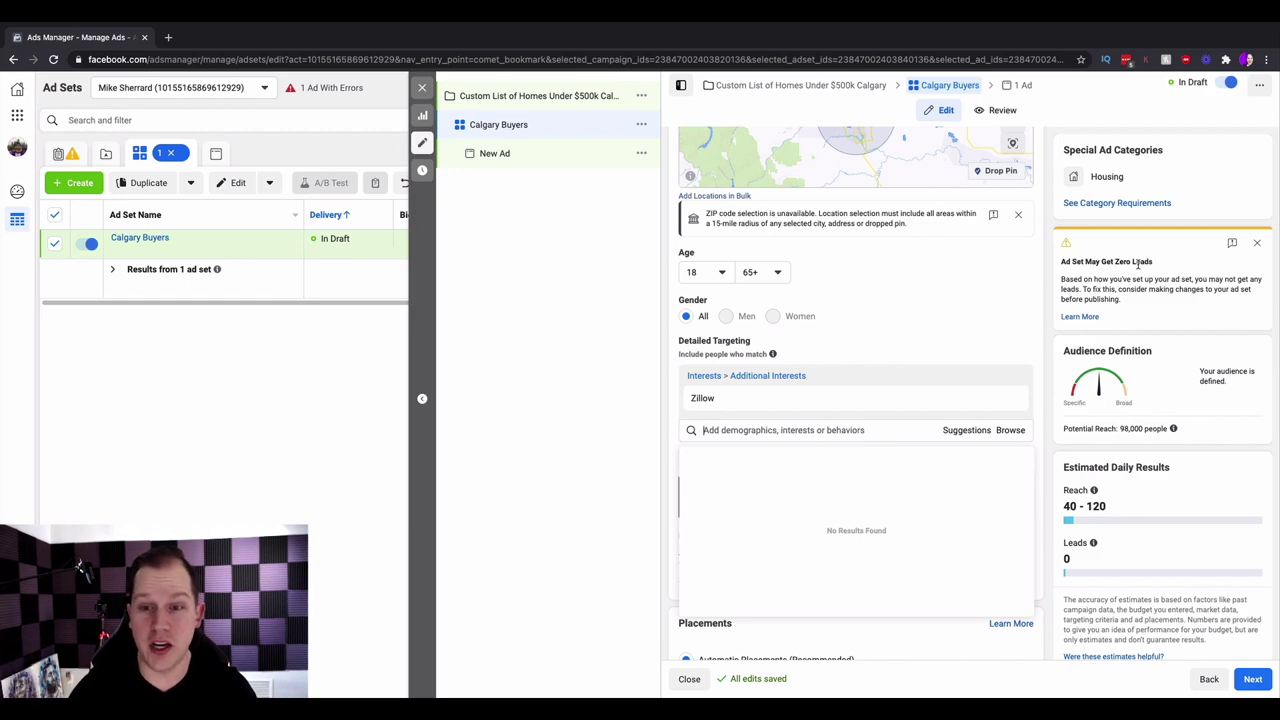
{"action": "mouse_move", "coordinate": [1014, 400]}
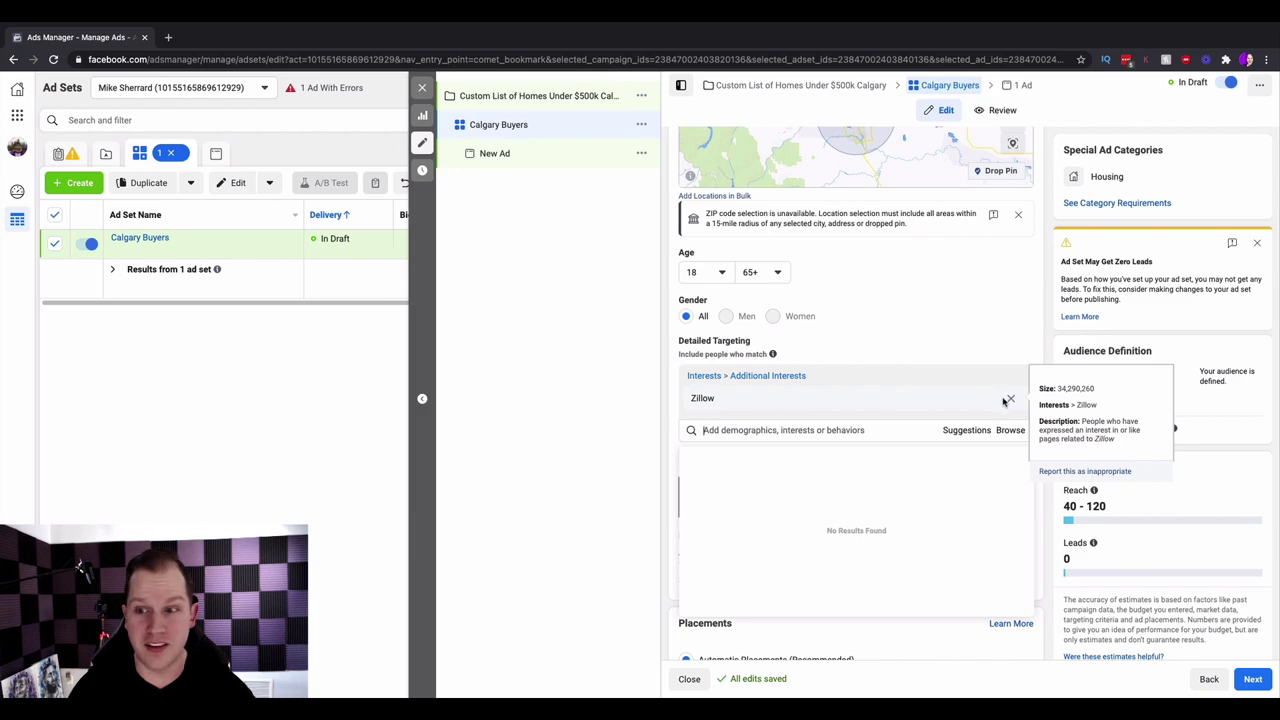
{"action": "left_click", "coordinate": [1010, 399]}
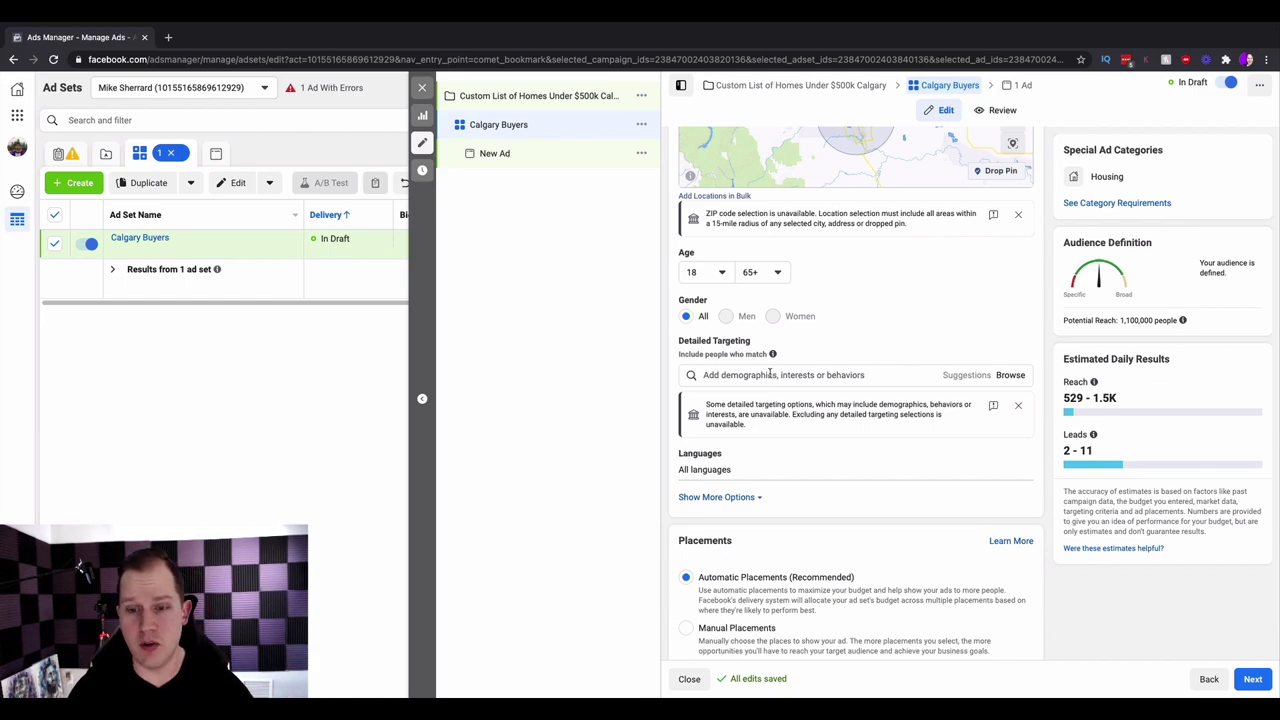
- Switch to manual placements and exclude In-Stream, Search, In-Article and Stories
{"action": "scroll", "coordinate": [755, 385], "scroll_direction": "down", "scroll_amount": 1}
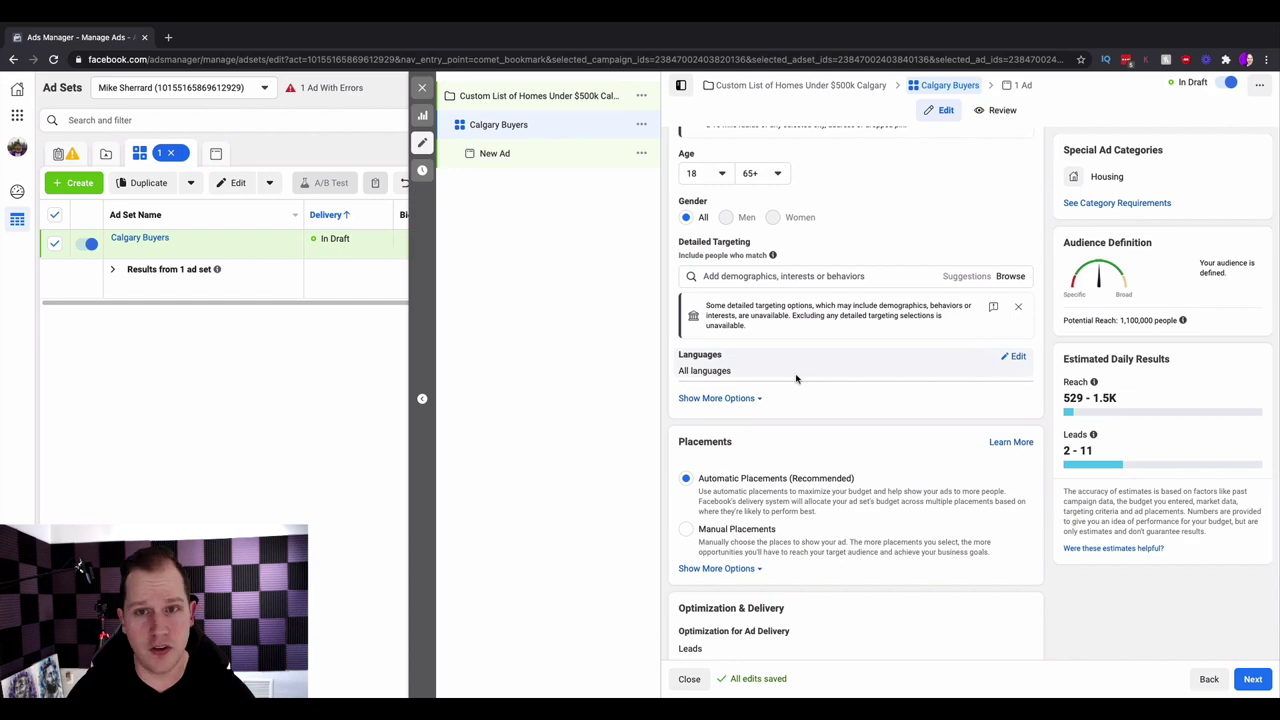
{"action": "scroll", "coordinate": [797, 378], "scroll_direction": "down", "scroll_amount": 2}
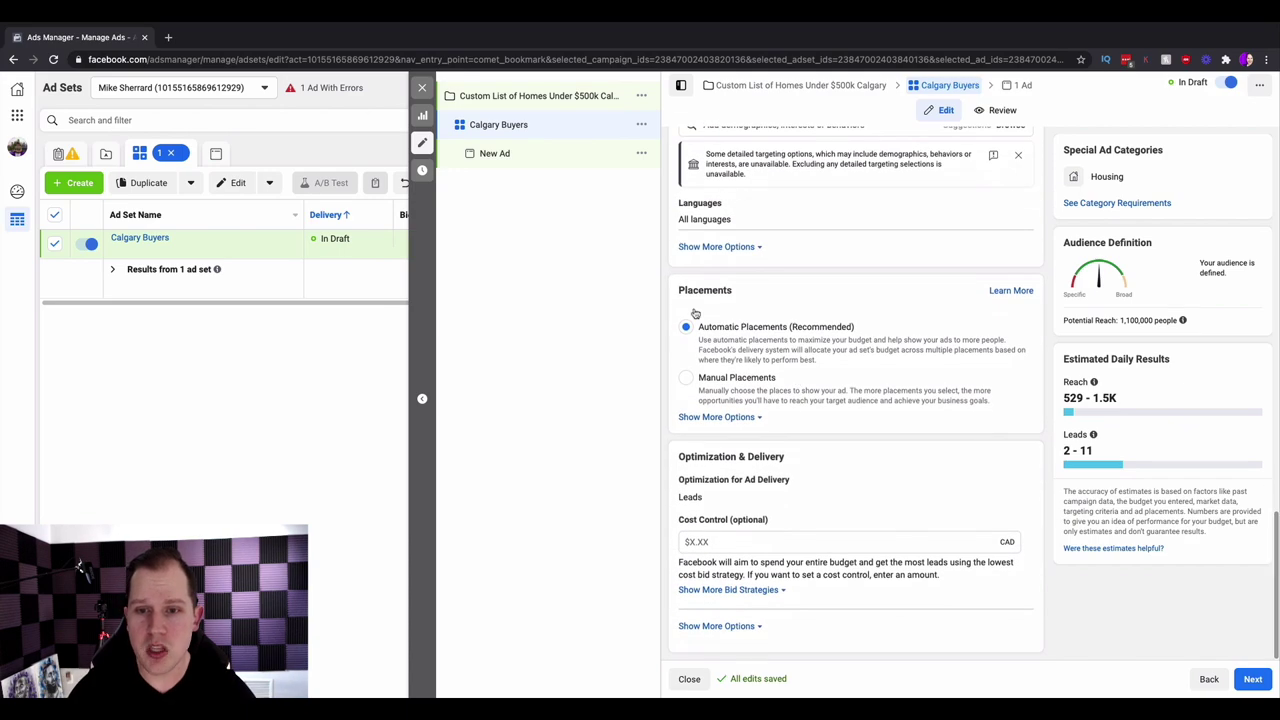
{"action": "left_click", "coordinate": [687, 379]}
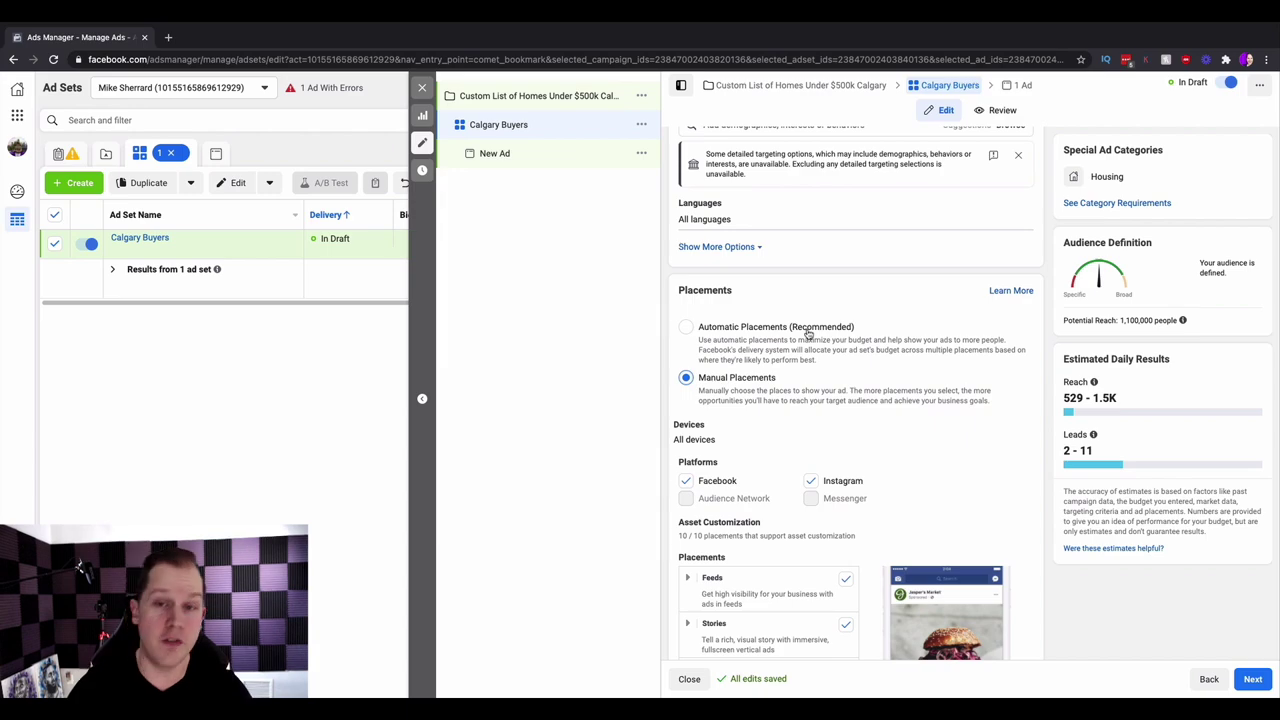
{"action": "scroll", "coordinate": [808, 333], "scroll_direction": "down", "scroll_amount": 3}
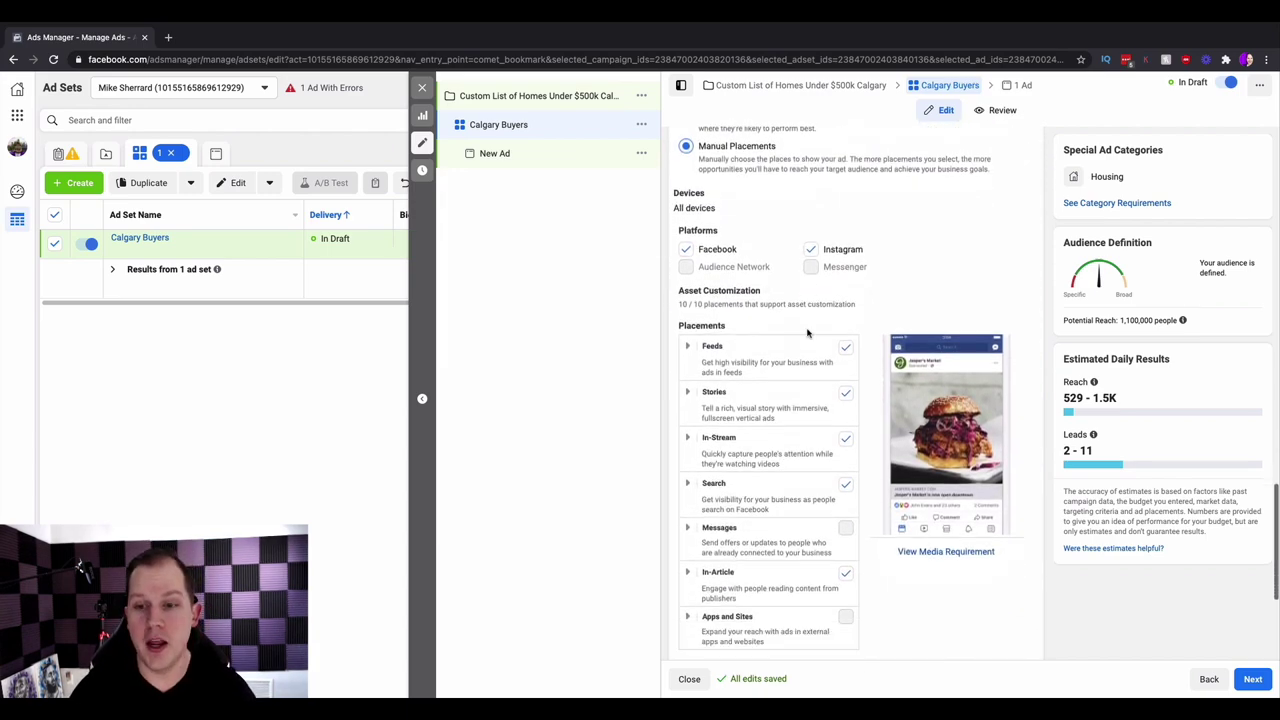
{"action": "left_click", "coordinate": [845, 414]}
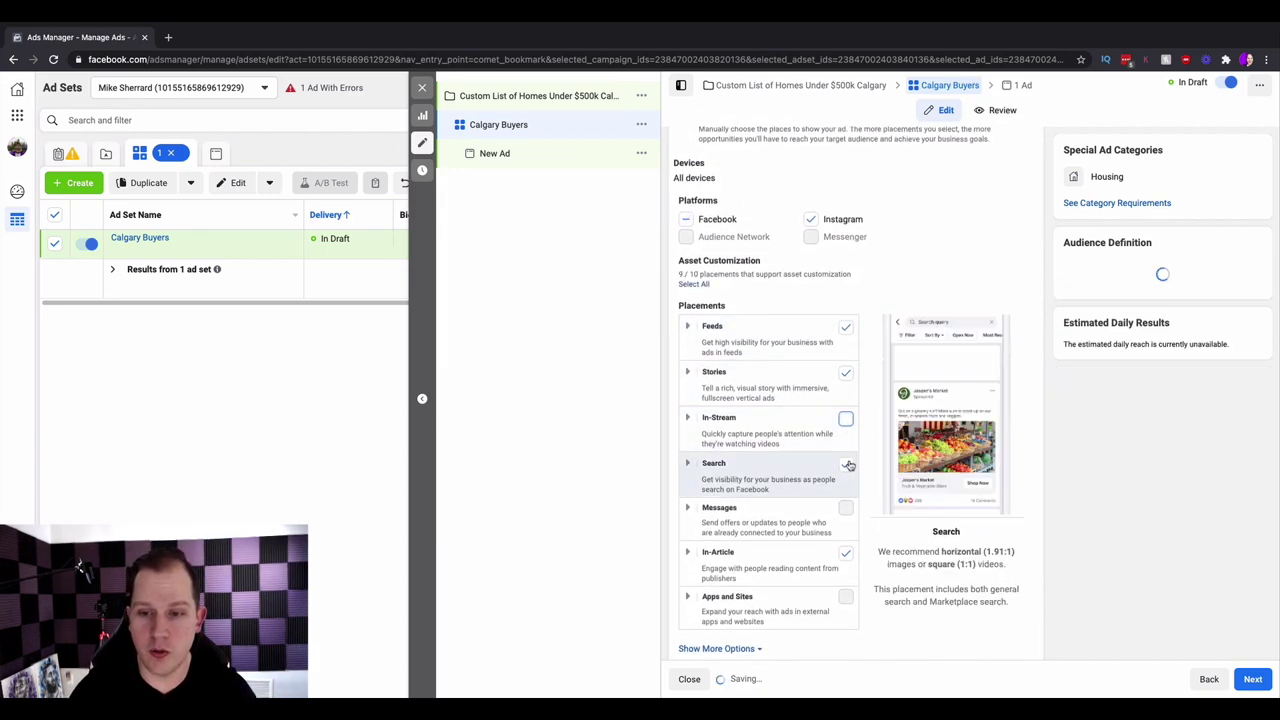
{"action": "left_click", "coordinate": [845, 461]}
{"action": "left_click", "coordinate": [845, 552]}
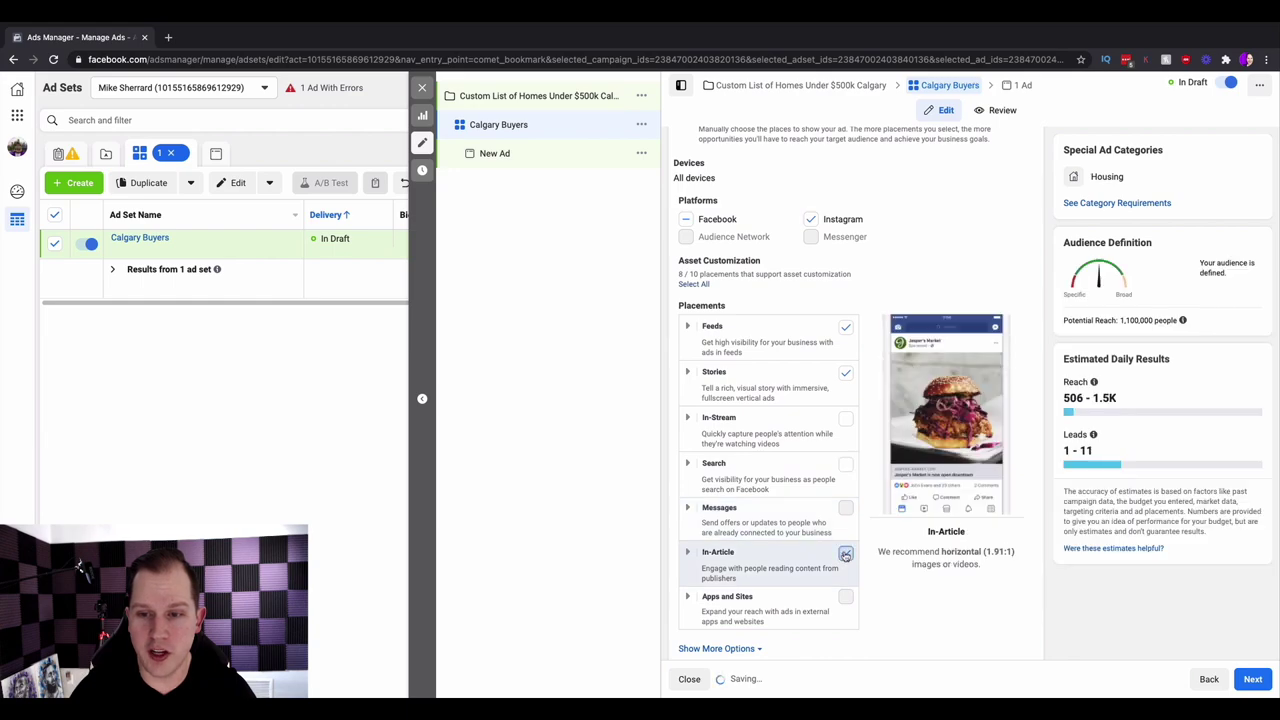
{"action": "left_click", "coordinate": [846, 374]}
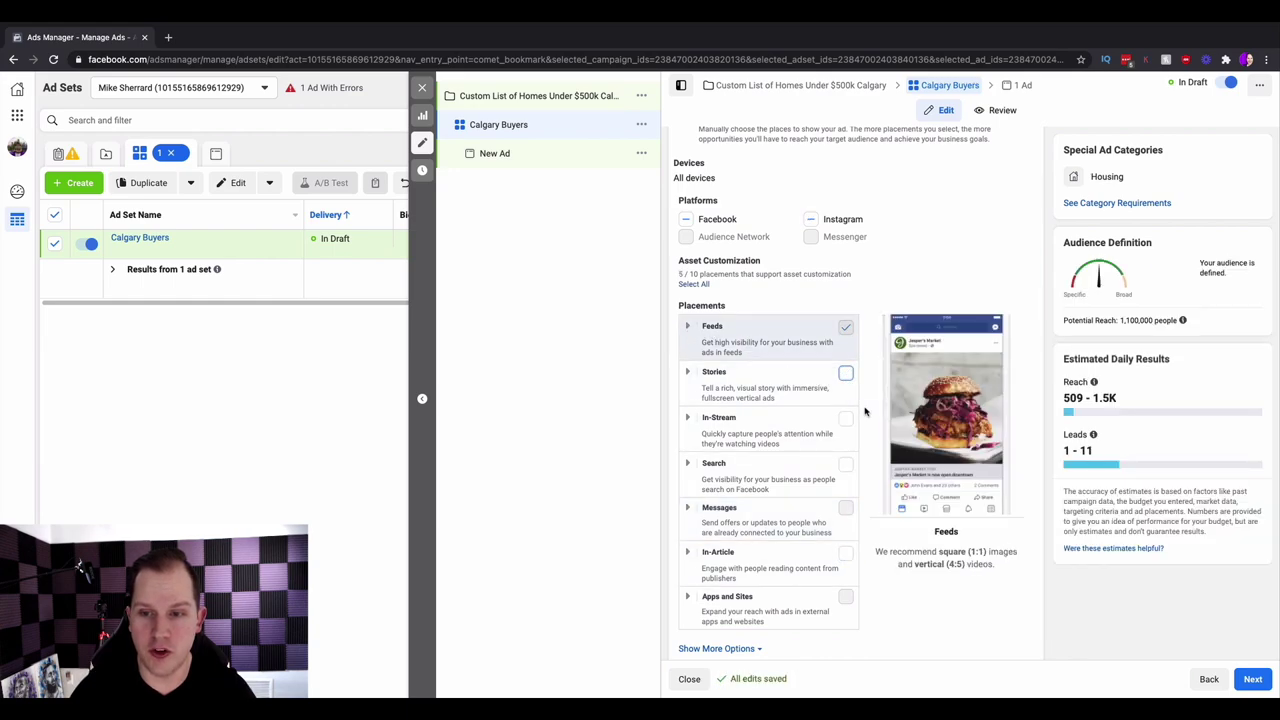
- Uncheck Facebook Video Feeds and Instagram Explore, keeping only the three feed placements
{"action": "left_click", "coordinate": [688, 326]}
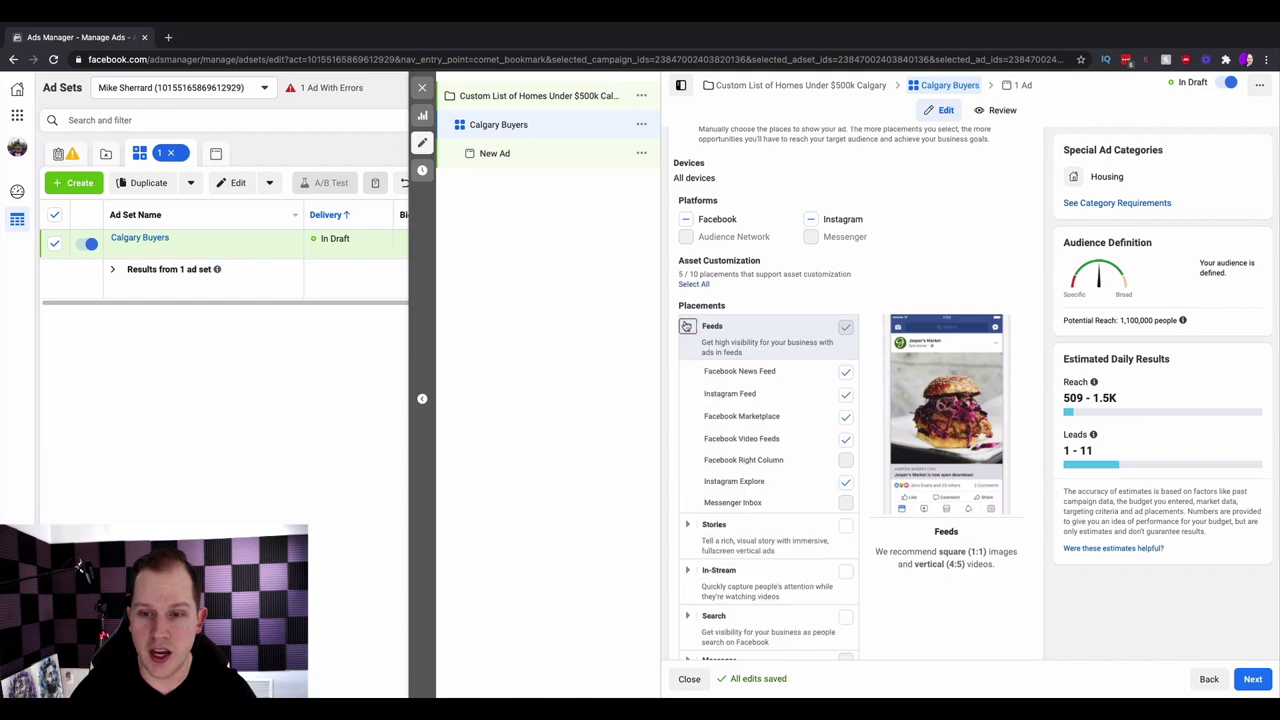
{"action": "left_click", "coordinate": [845, 439]}
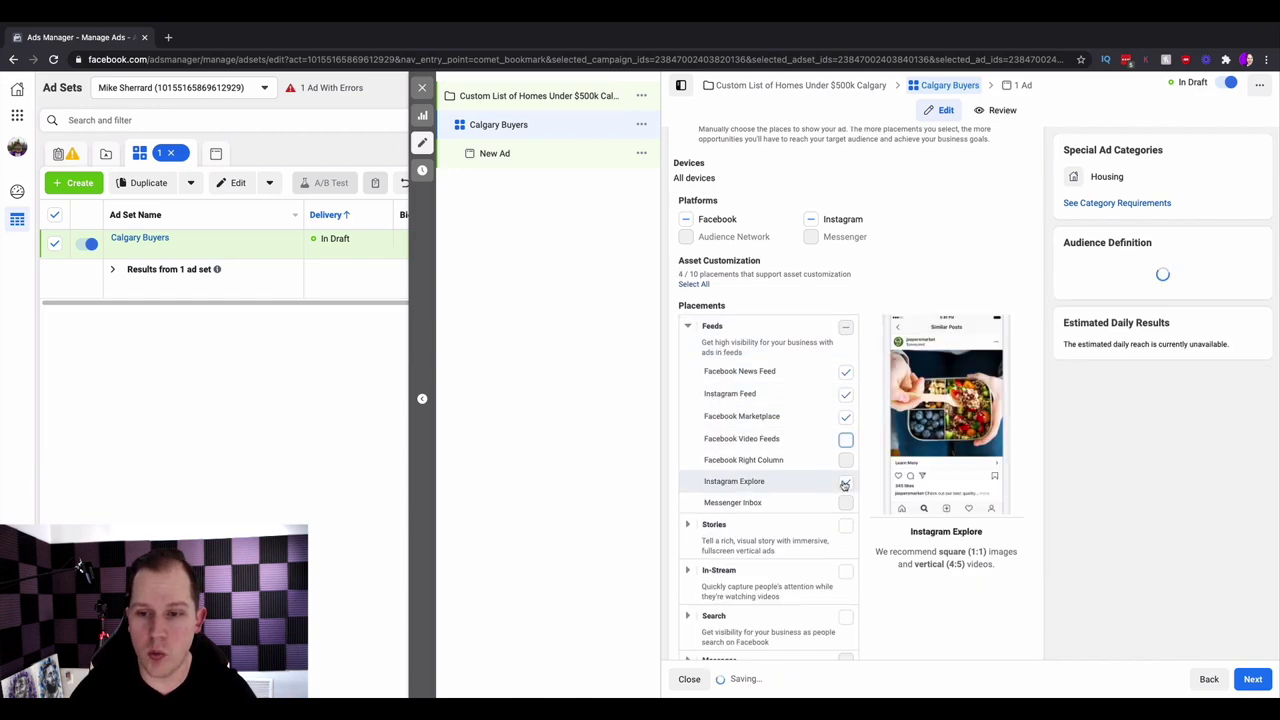
{"action": "left_click", "coordinate": [845, 482]}
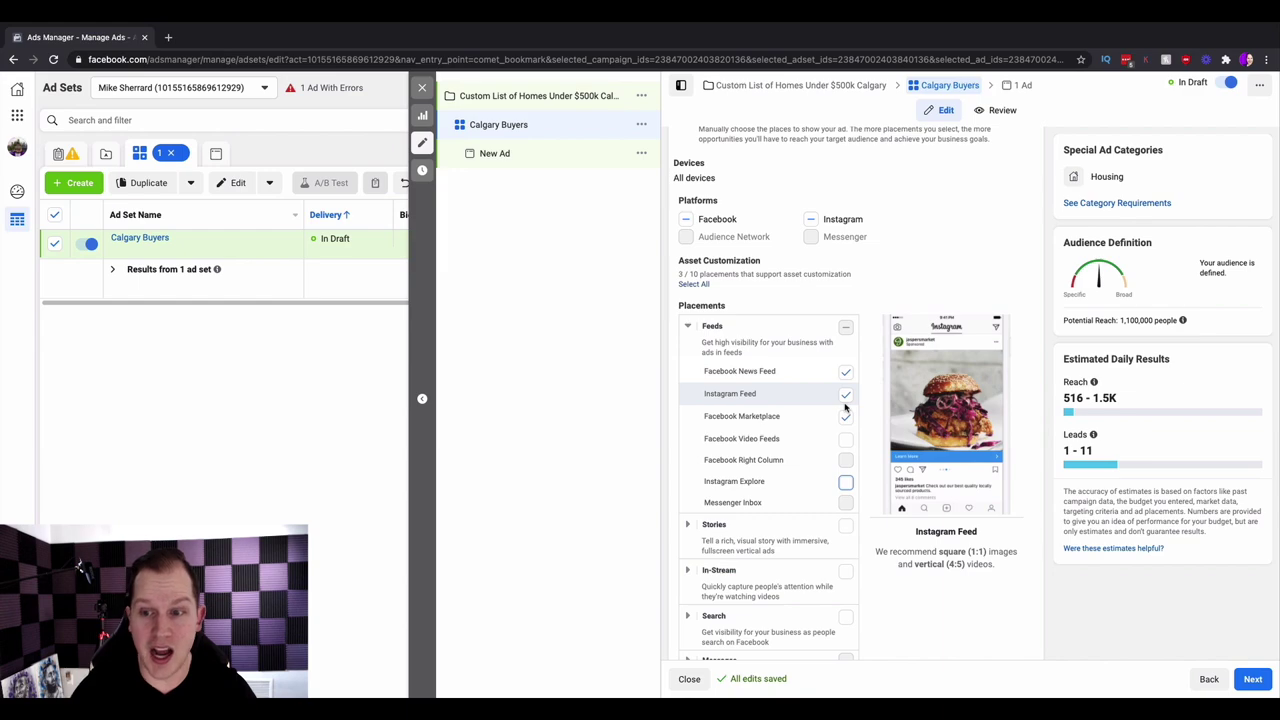
{"action": "scroll", "coordinate": [846, 406], "scroll_direction": "down", "scroll_amount": 1}
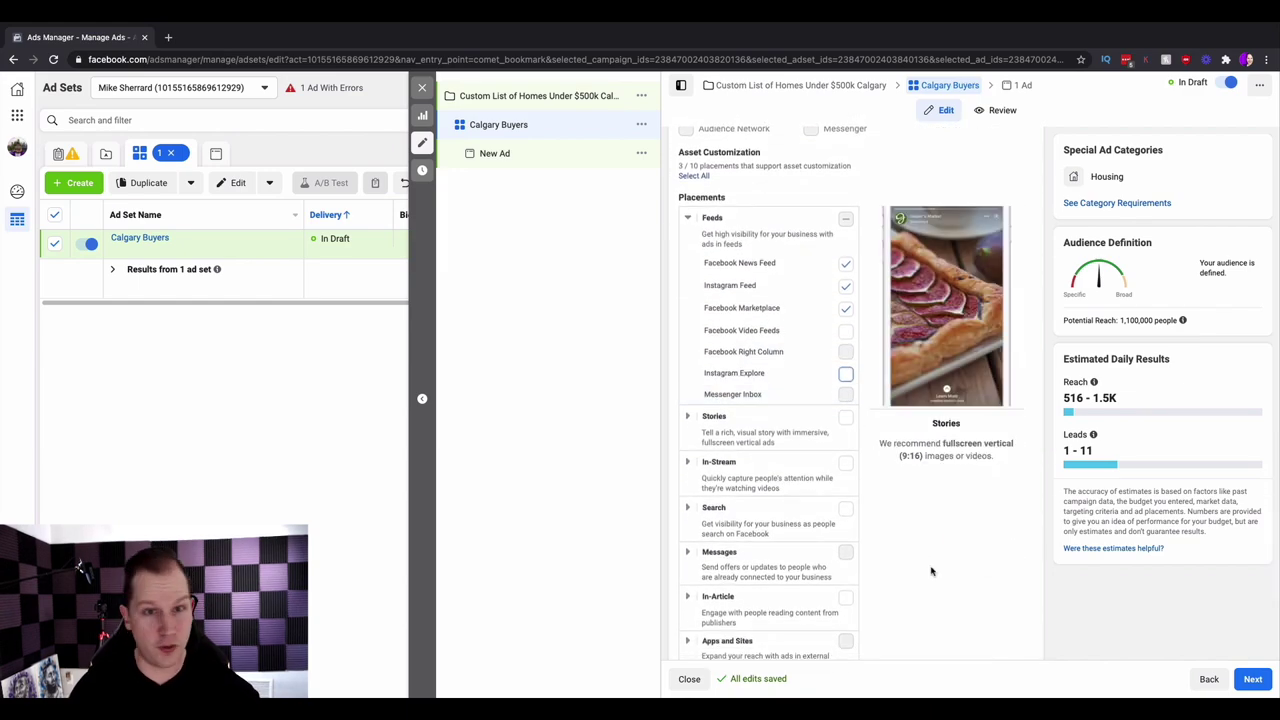
{"action": "scroll", "coordinate": [931, 571], "scroll_direction": "down", "scroll_amount": 1}
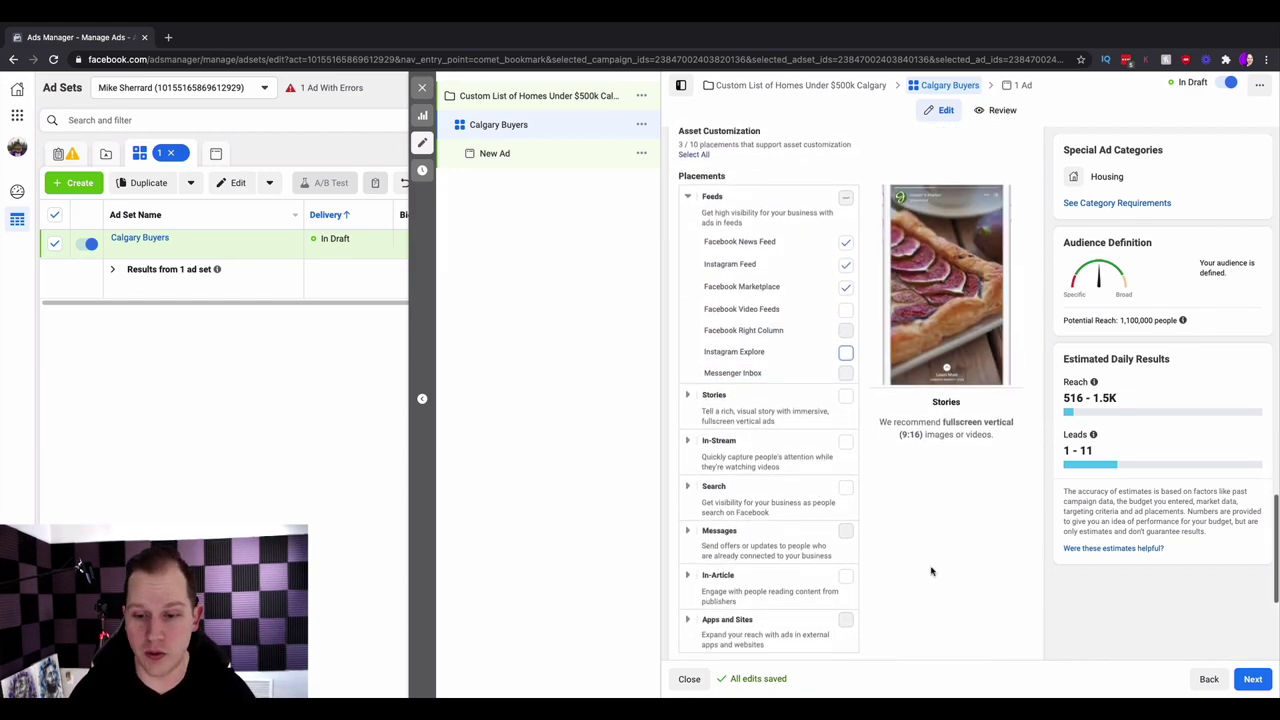
{"action": "scroll", "coordinate": [931, 571], "scroll_direction": "down", "scroll_amount": 3}
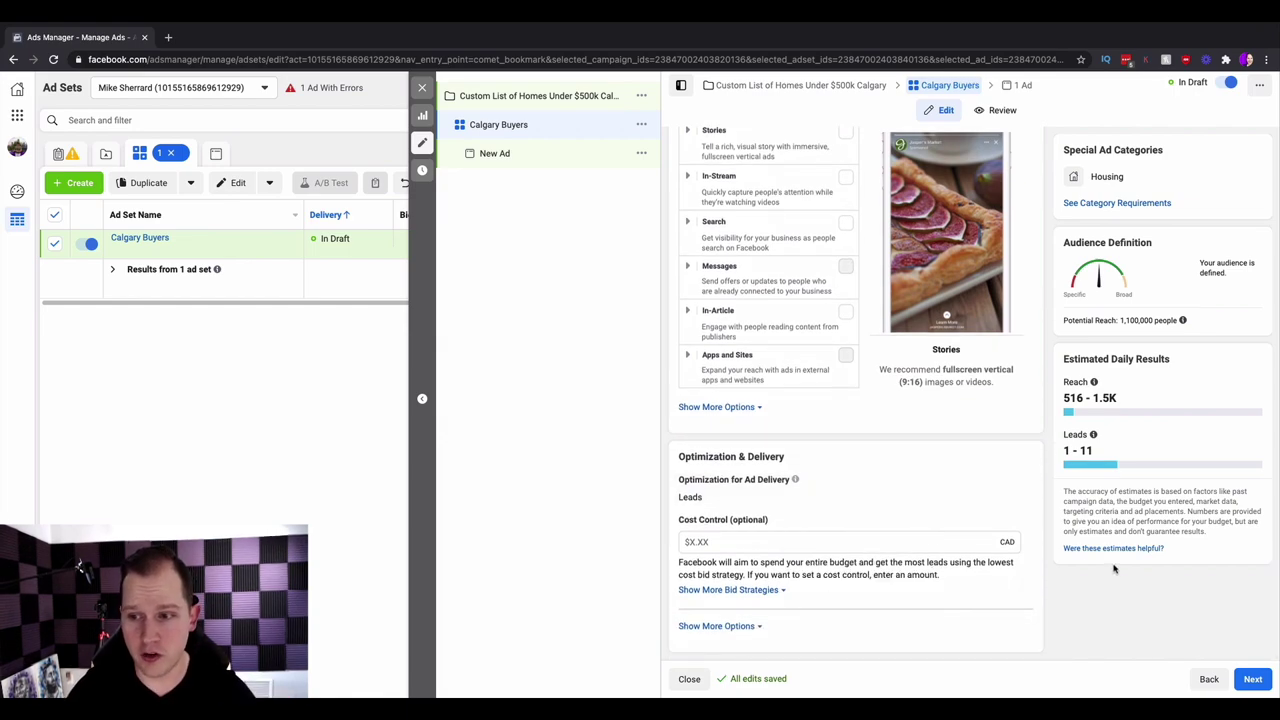
{"action": "left_click", "coordinate": [1250, 679]}
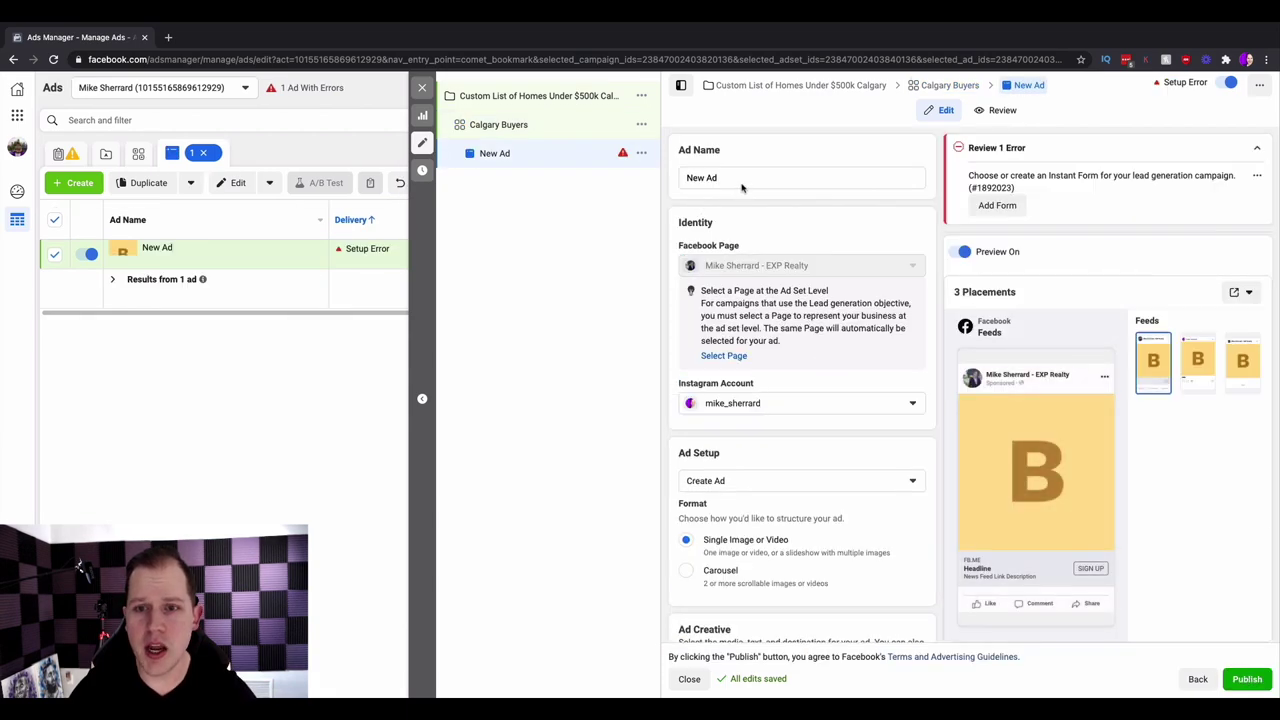
- Rename the ad from 'New Ad' to 'Custom List of Homes'
{"action": "left_click_drag", "start_coordinate": [729, 177], "coordinate": [663, 182]}
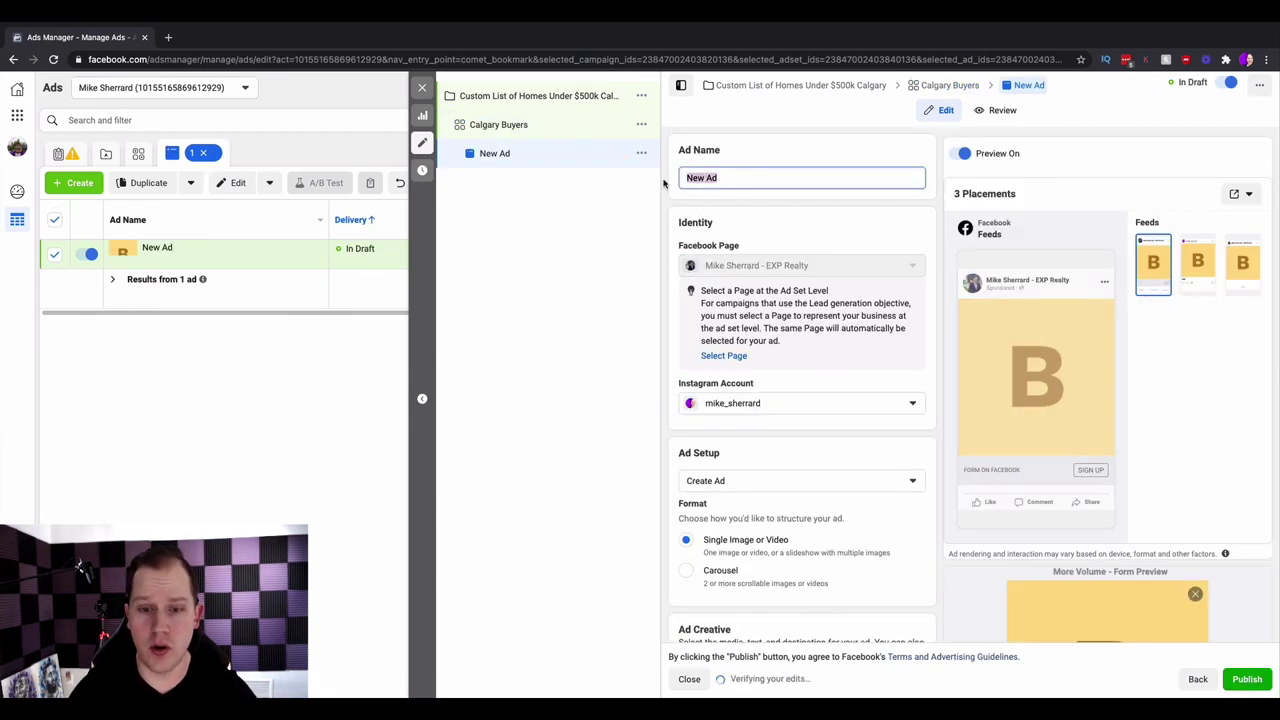
{"action": "type", "text": "Custom List "}
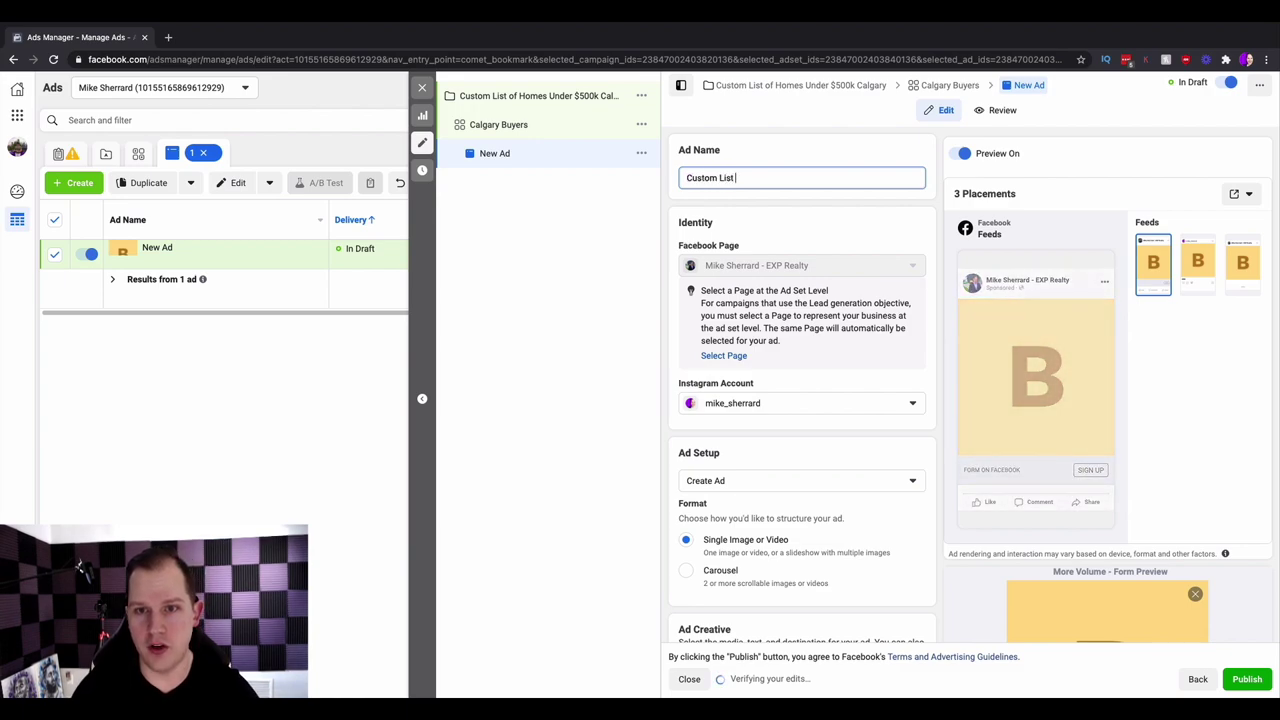
{"action": "type", "text": "of Homes"}
{"action": "left_click", "coordinate": [644, 295]}
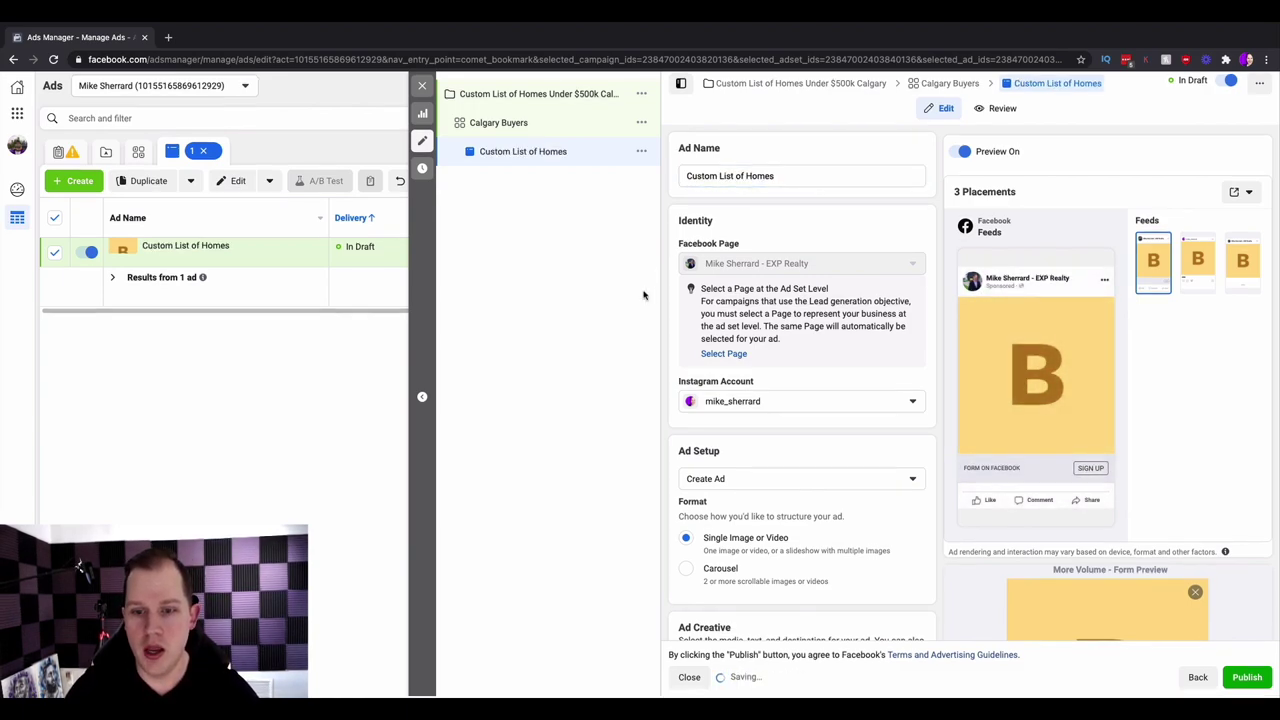
- Clear the placeholder image from the ad's media
{"action": "scroll", "coordinate": [671, 372], "scroll_direction": "down", "scroll_amount": 2}
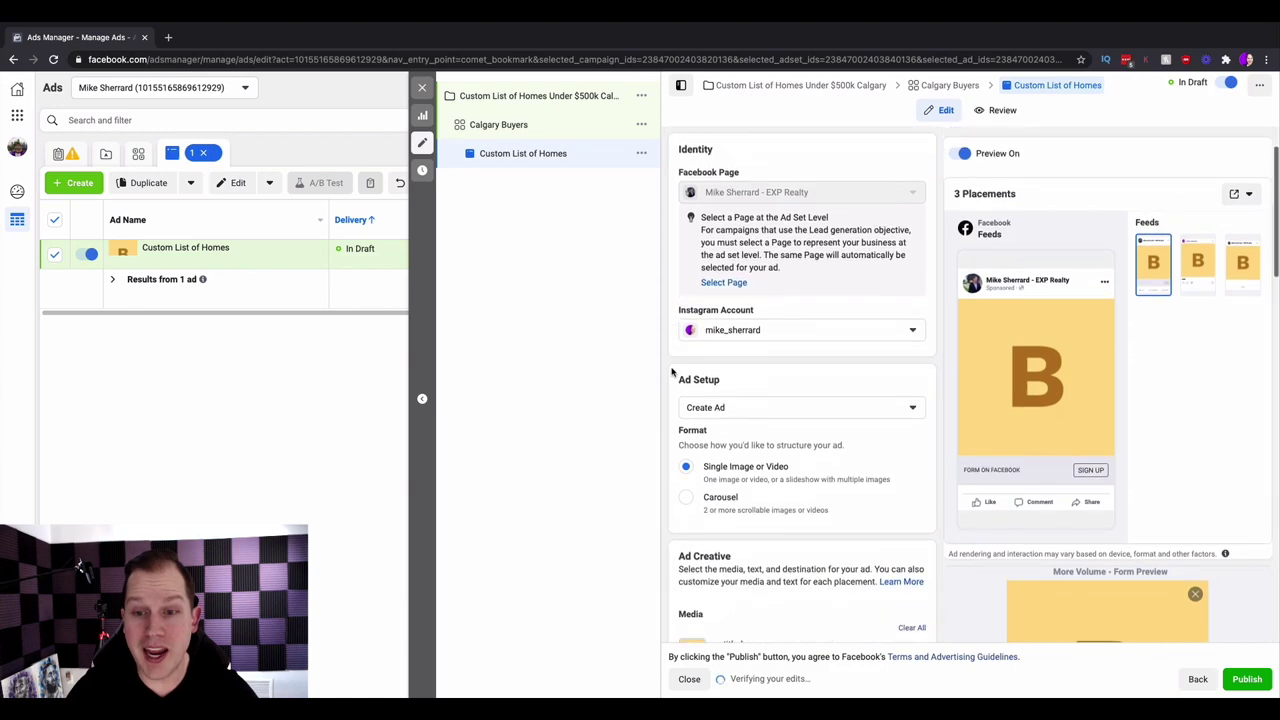
{"action": "scroll", "coordinate": [671, 372], "scroll_direction": "down", "scroll_amount": 2}
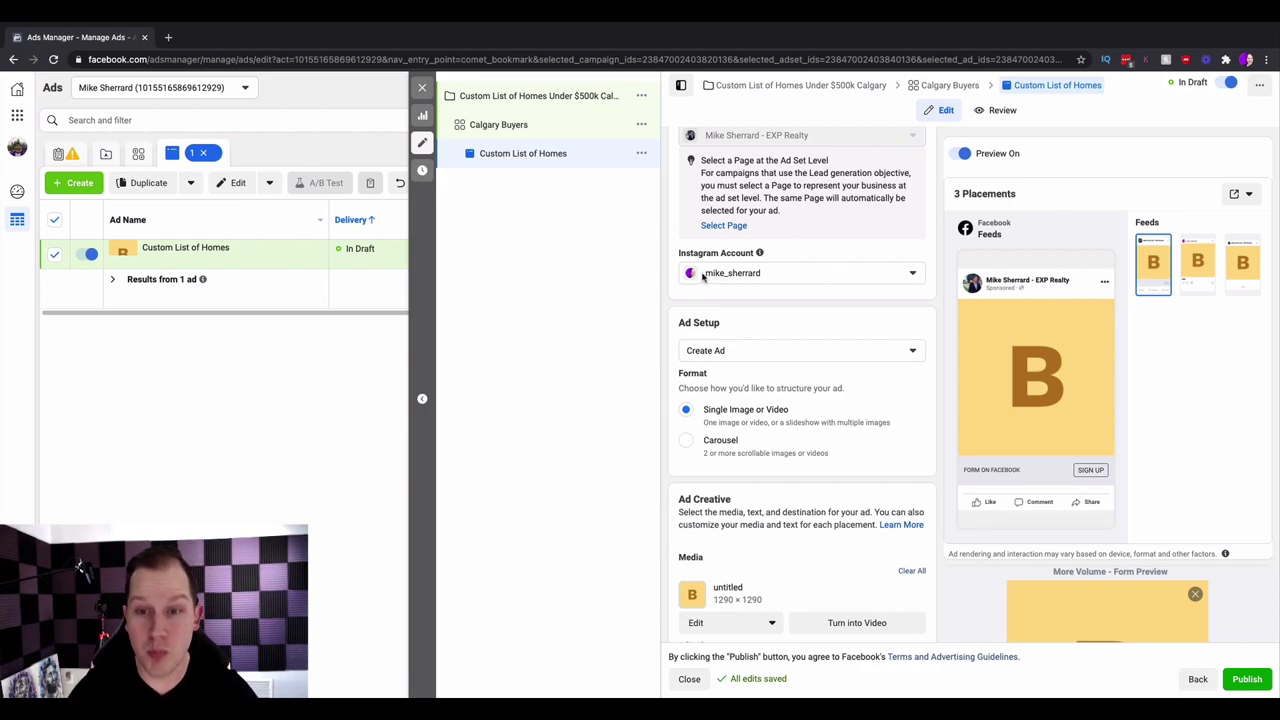
{"action": "scroll", "coordinate": [661, 280], "scroll_direction": "down", "scroll_amount": 4}
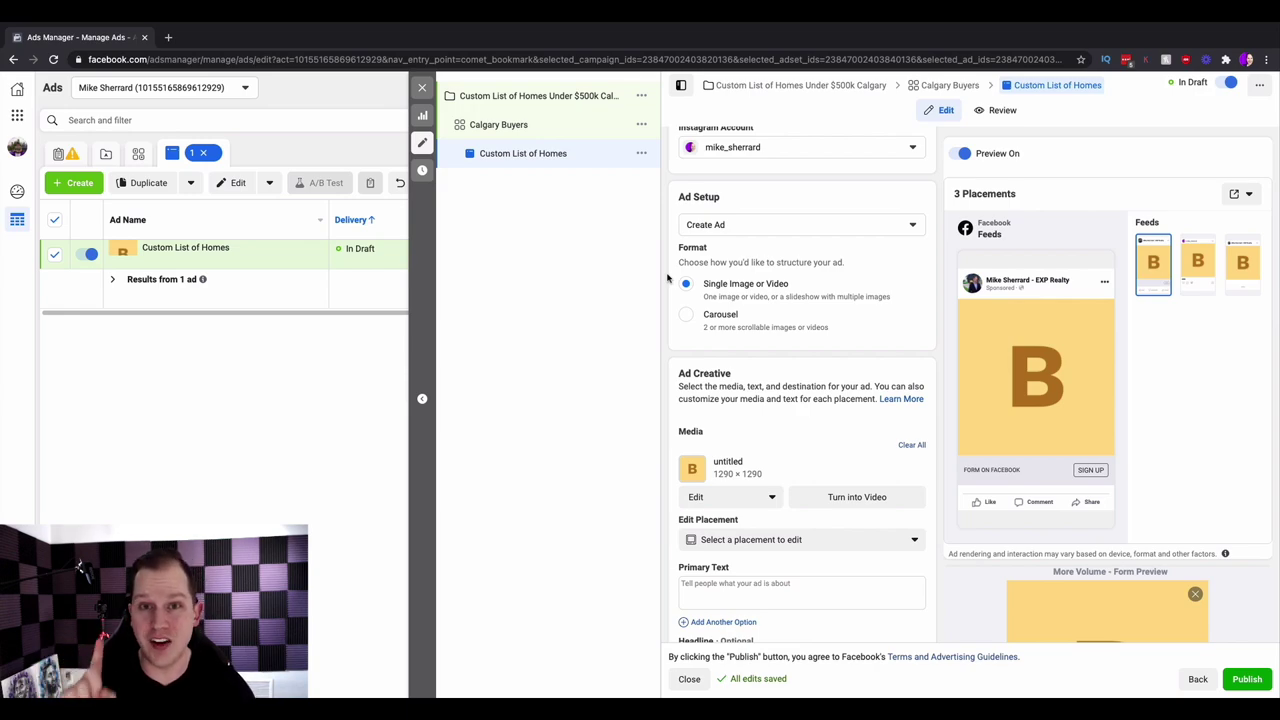
{"action": "scroll", "coordinate": [800, 350], "scroll_direction": "down", "scroll_amount": 2}
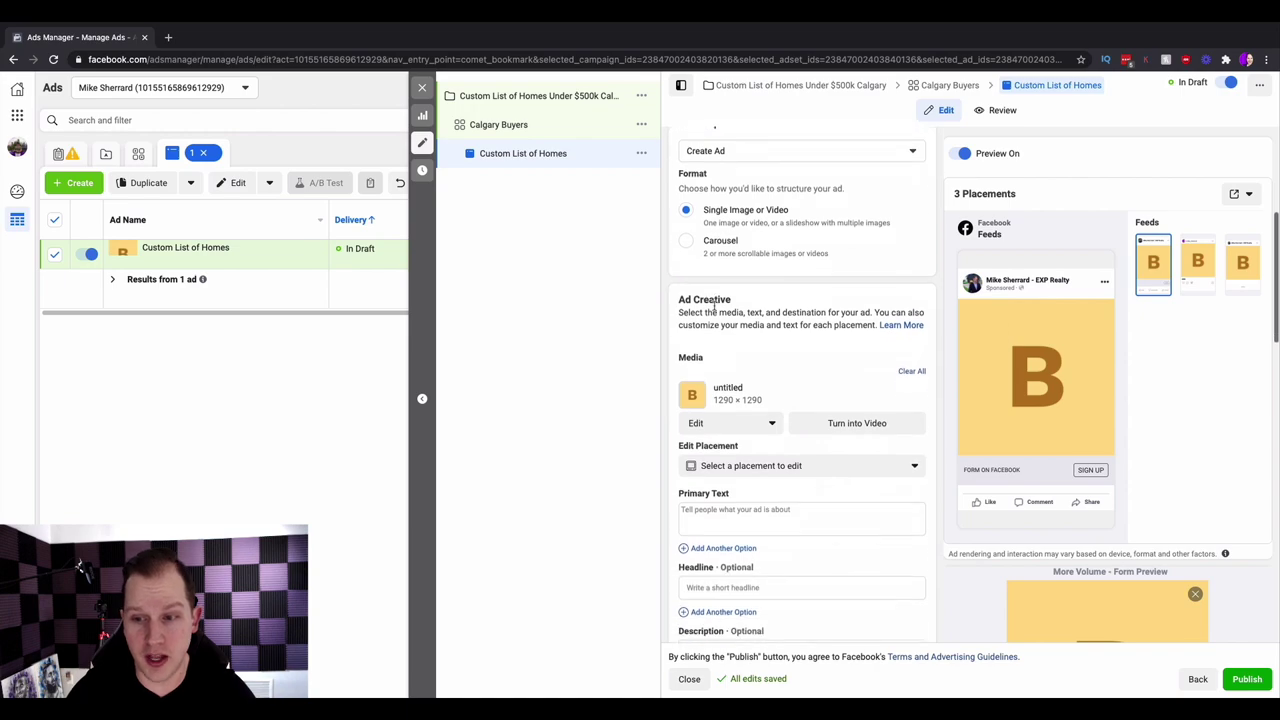
{"action": "left_click", "coordinate": [912, 367]}
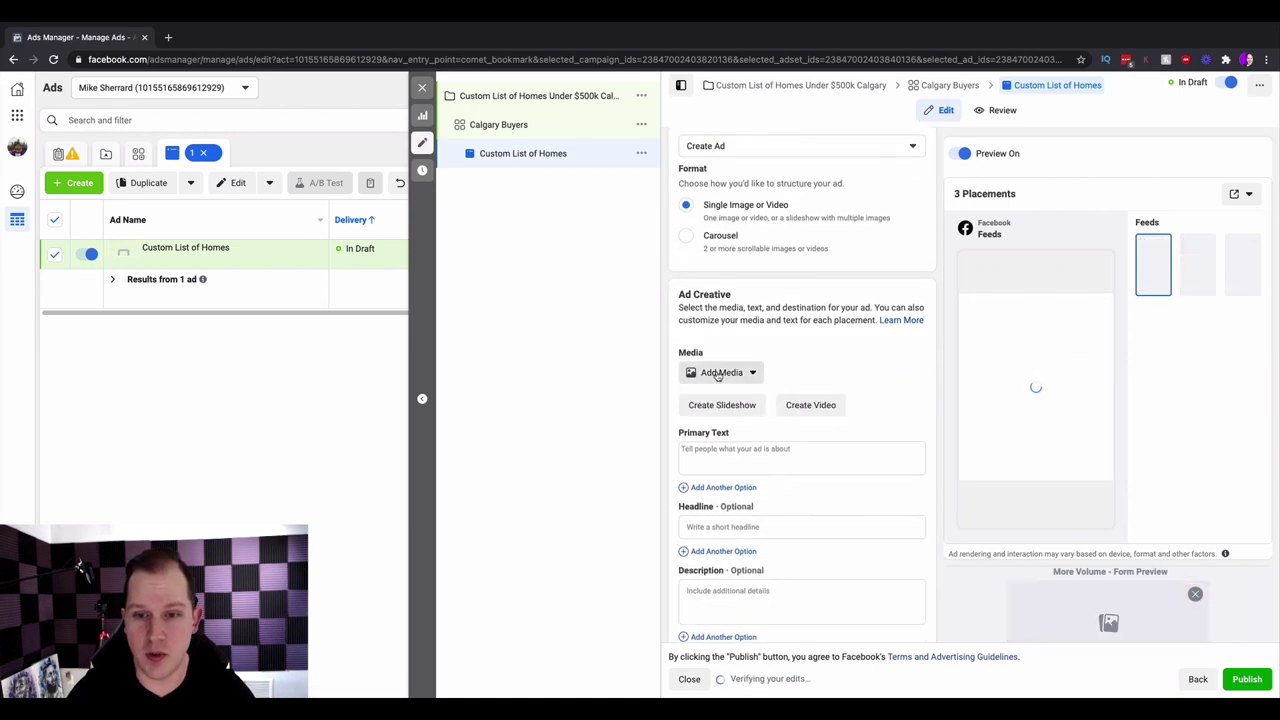
{"action": "left_click", "coordinate": [720, 377]}
- Add the suburban house photo from the account images and preview its Square (1:1) crop
{"action": "left_click", "coordinate": [722, 400]}
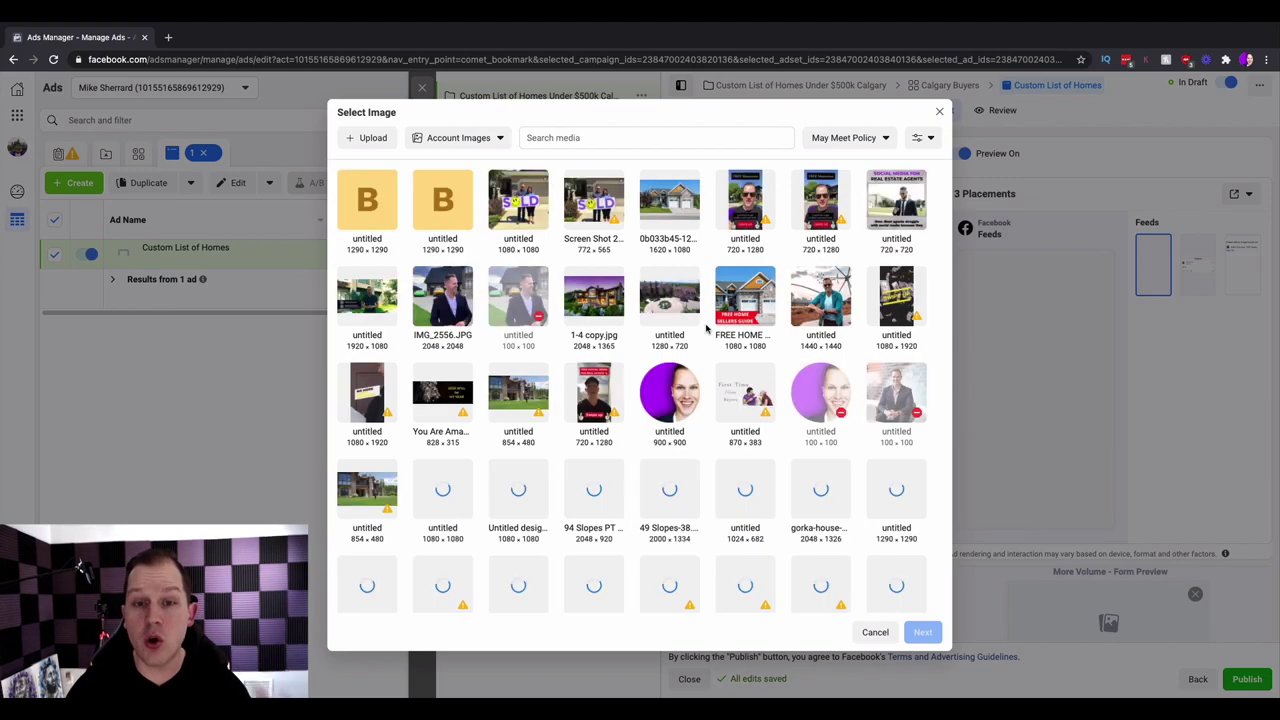
{"action": "left_click", "coordinate": [660, 211]}
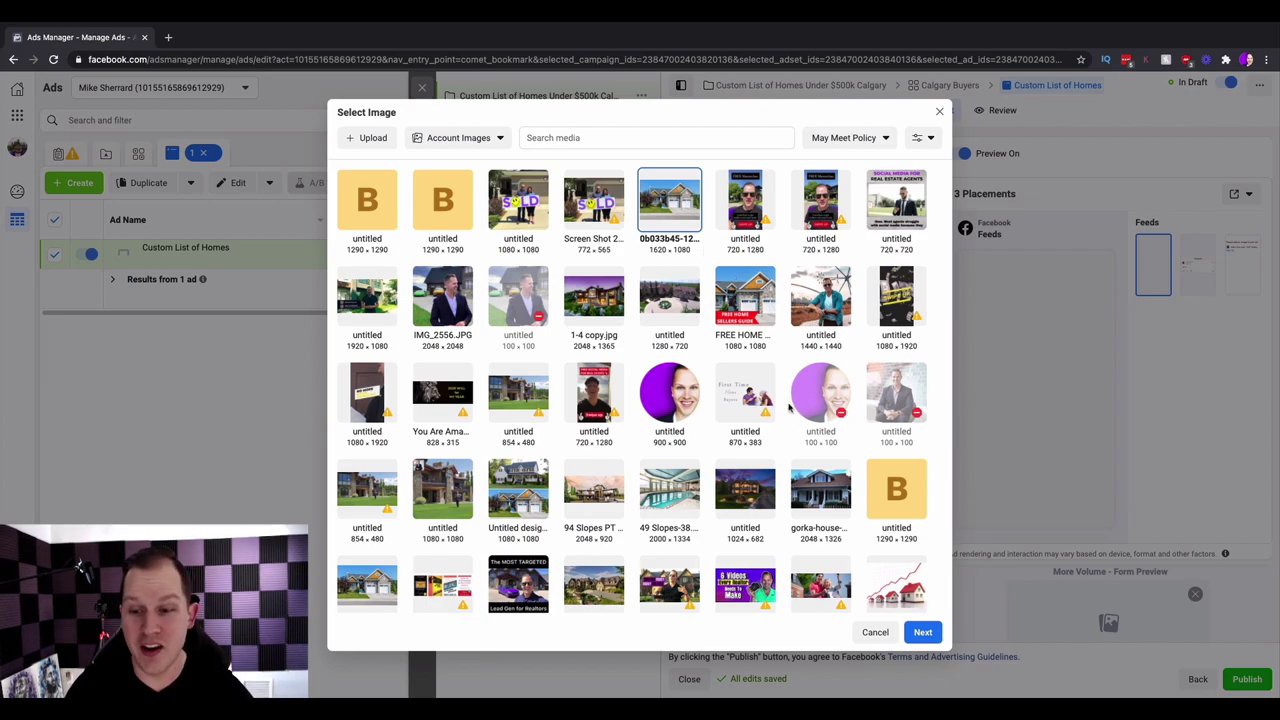
{"action": "left_click", "coordinate": [918, 630]}
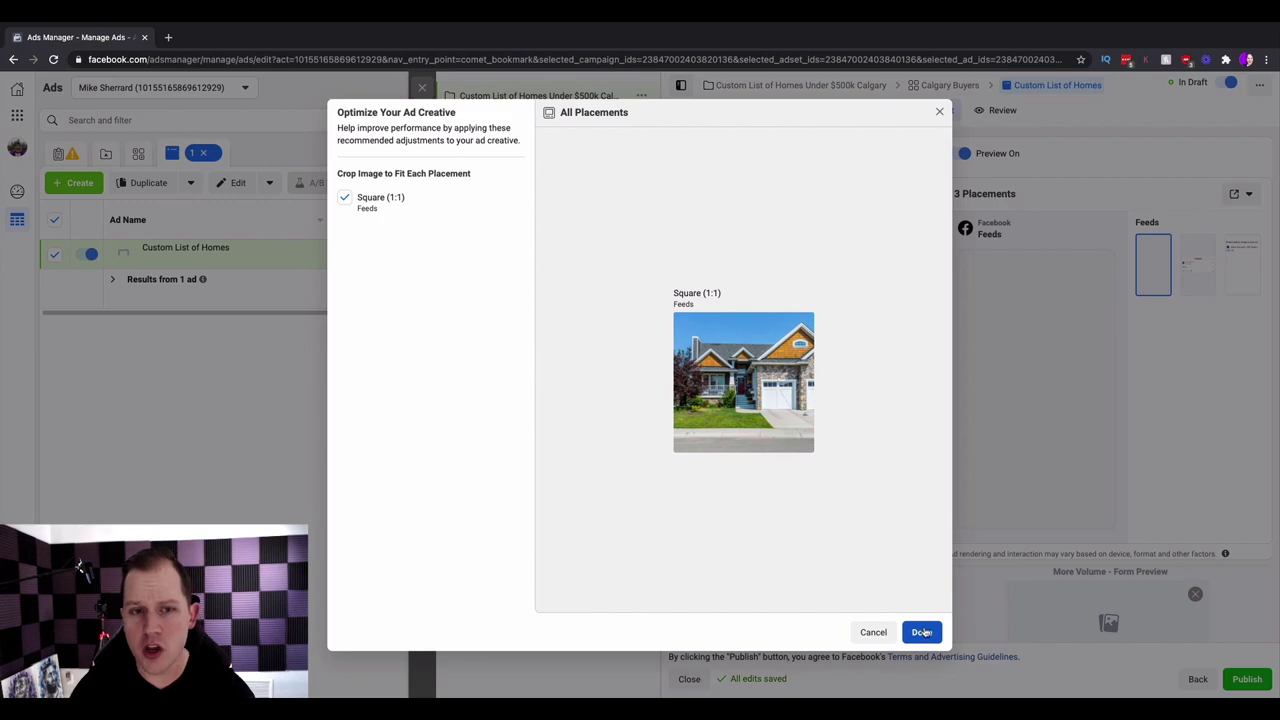
- Turn off Square (1:1) cropping for the house photo and close the creative optimization options
{"action": "left_click", "coordinate": [345, 198]}
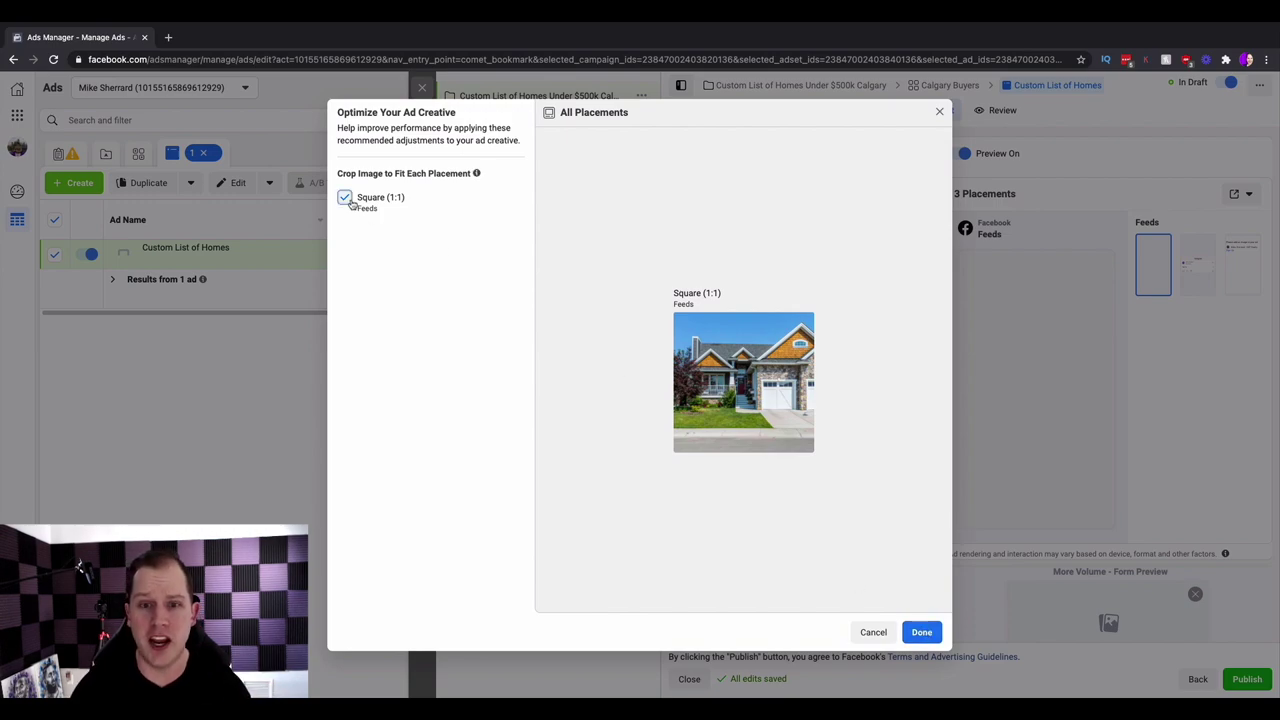
{"action": "left_click", "coordinate": [928, 633]}
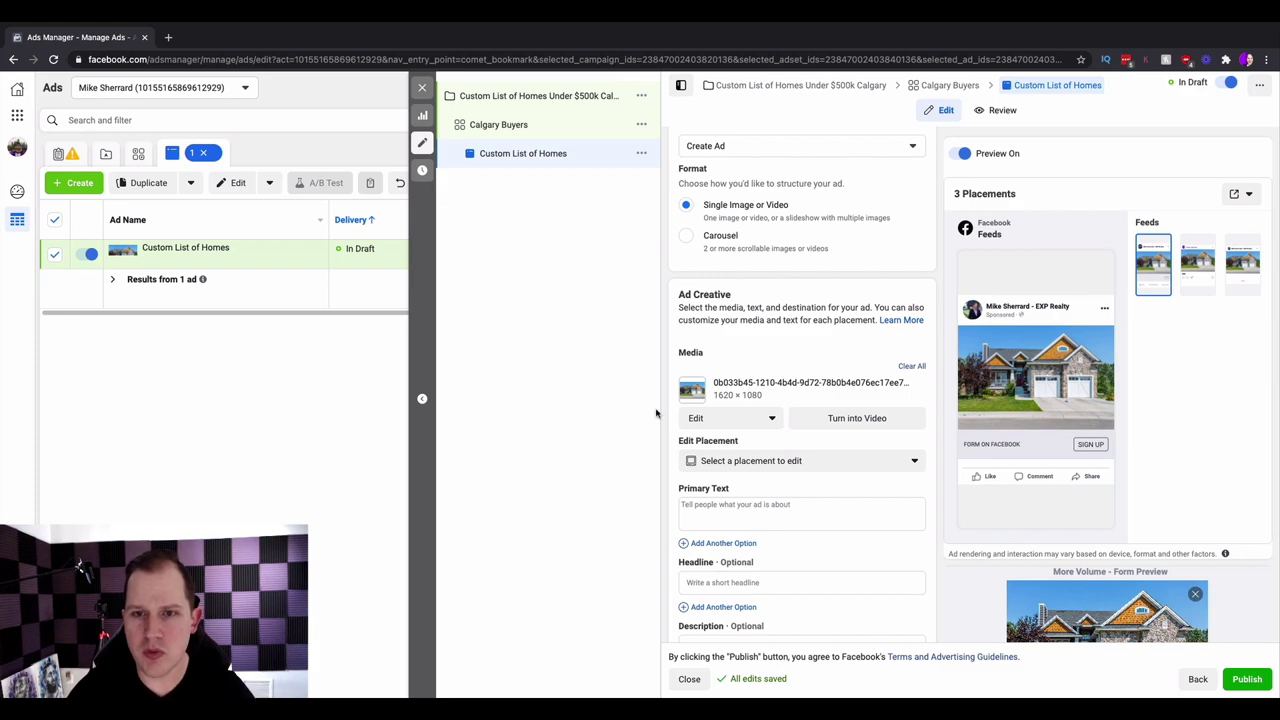
{"action": "scroll", "coordinate": [771, 471], "scroll_direction": "down", "scroll_amount": 3}
- Start the primary text with a pushpin emoji and an 'Attention Calgary' line about properties flying off the shelf
{"action": "left_click", "coordinate": [775, 366]}
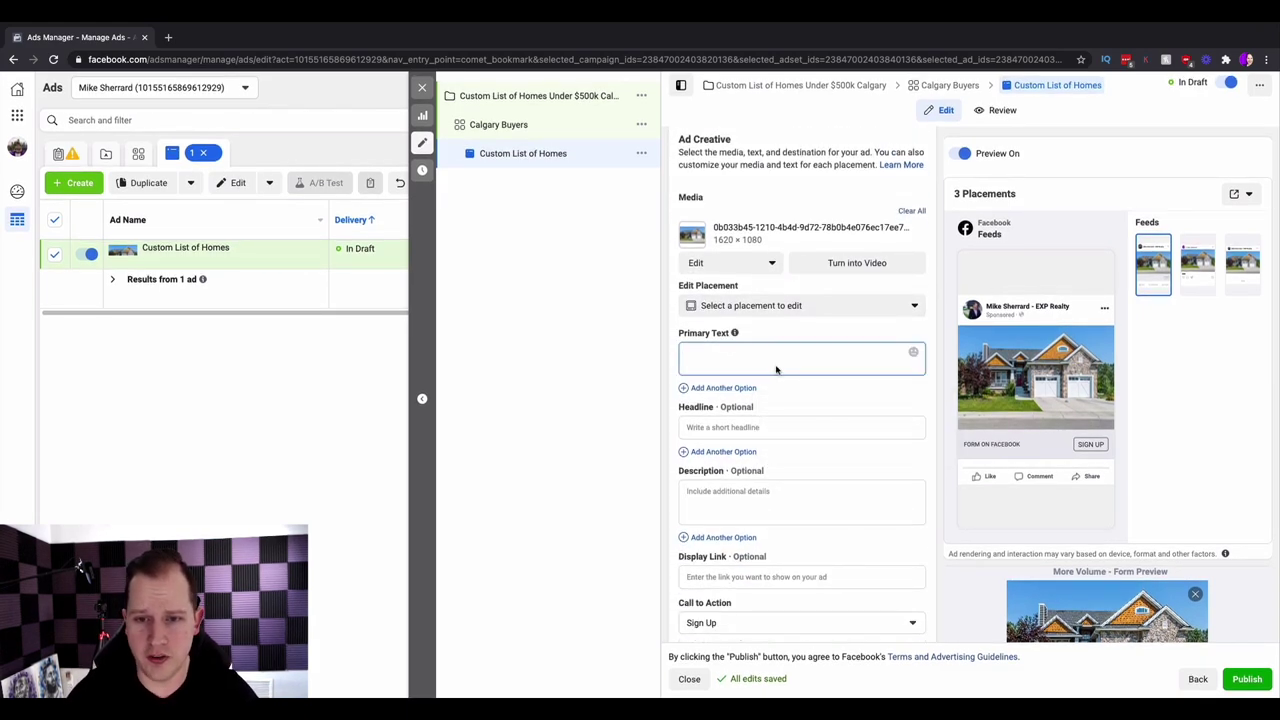
{"action": "key", "text": "ctrl+super+space"}
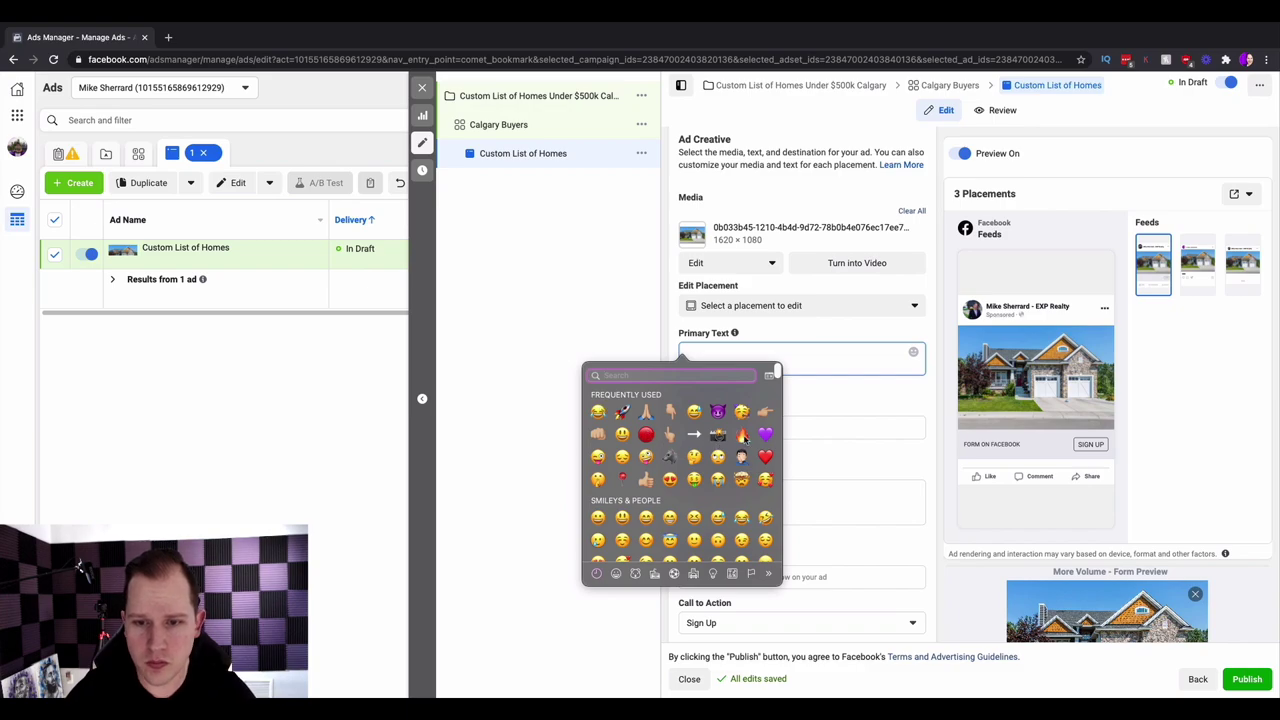
{"action": "left_click", "coordinate": [622, 479]}
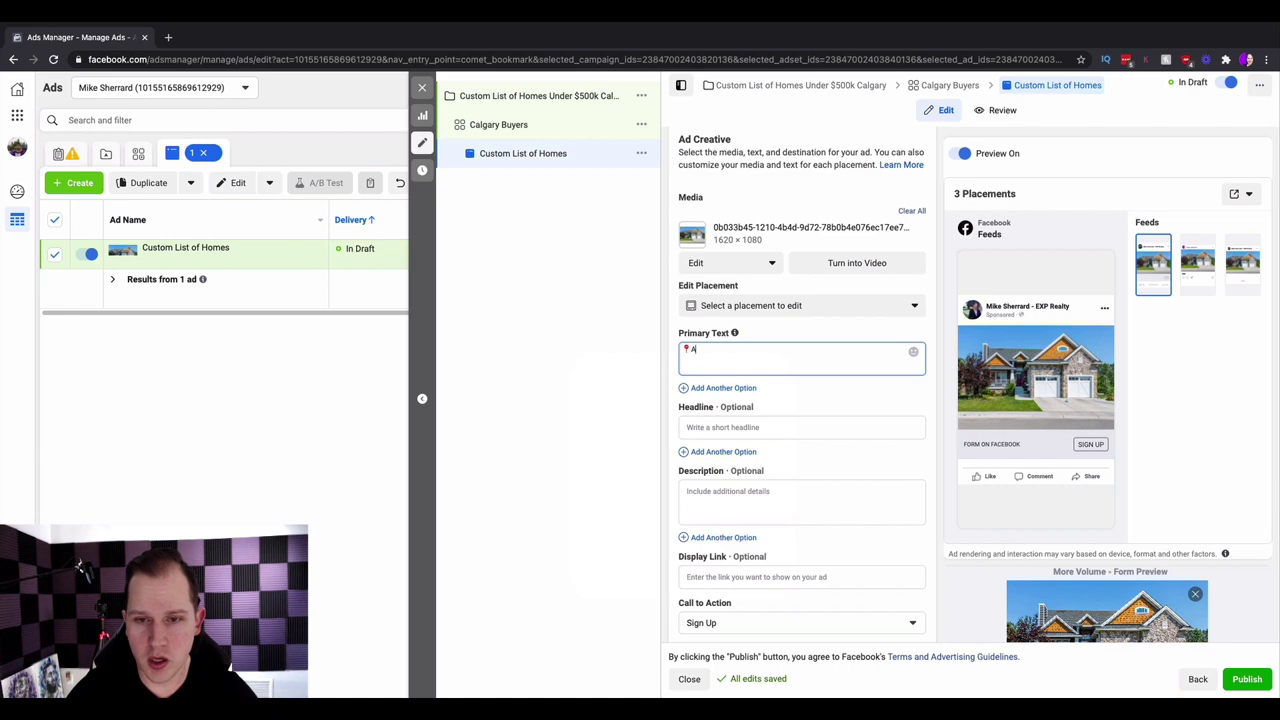
{"action": "type", "text": "Attention"}
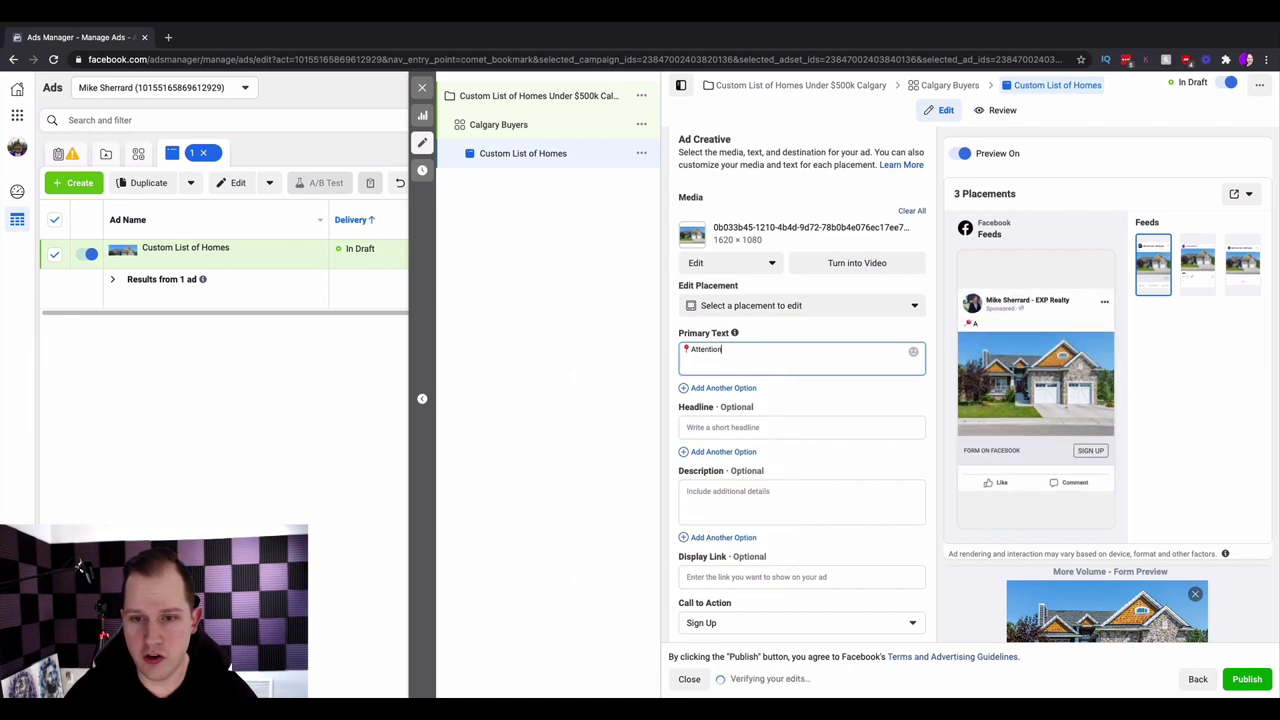
{"action": "type", "text": " Calgary"}
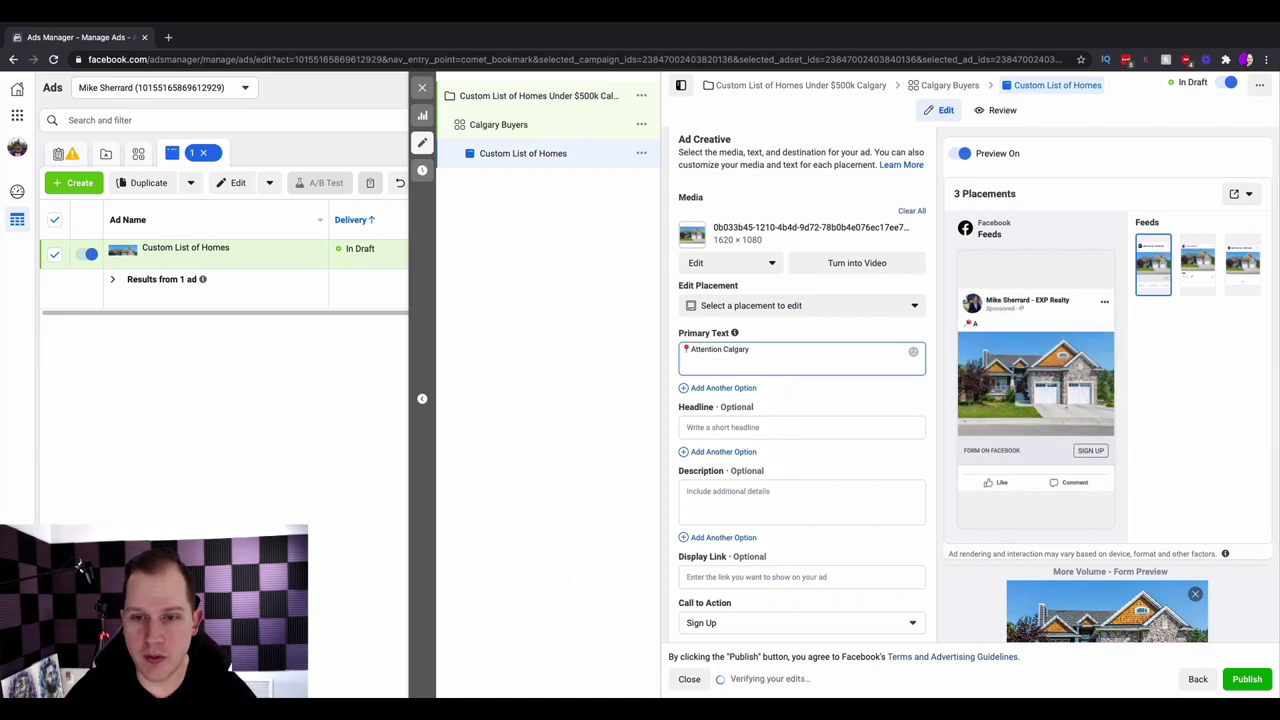
{"action": "type", "text": " - "}
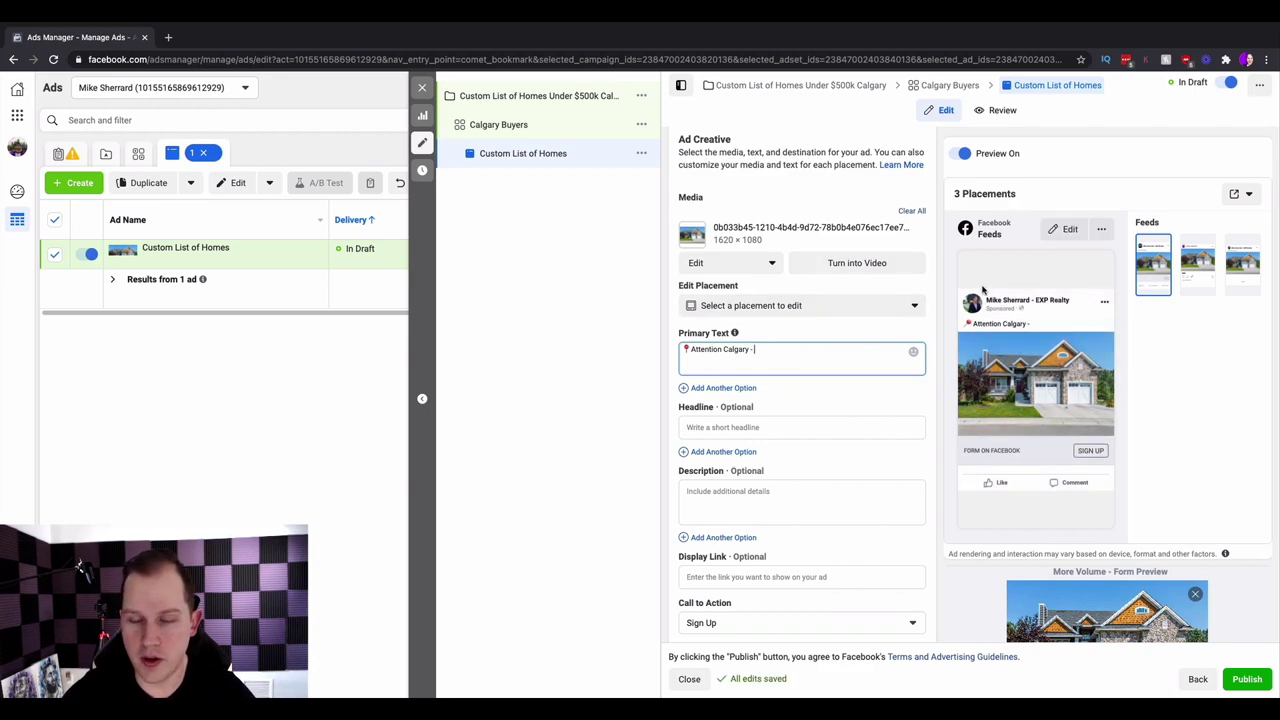
{"action": "type", "text": "Th"}
{"action": "type", "text": "Prop"}
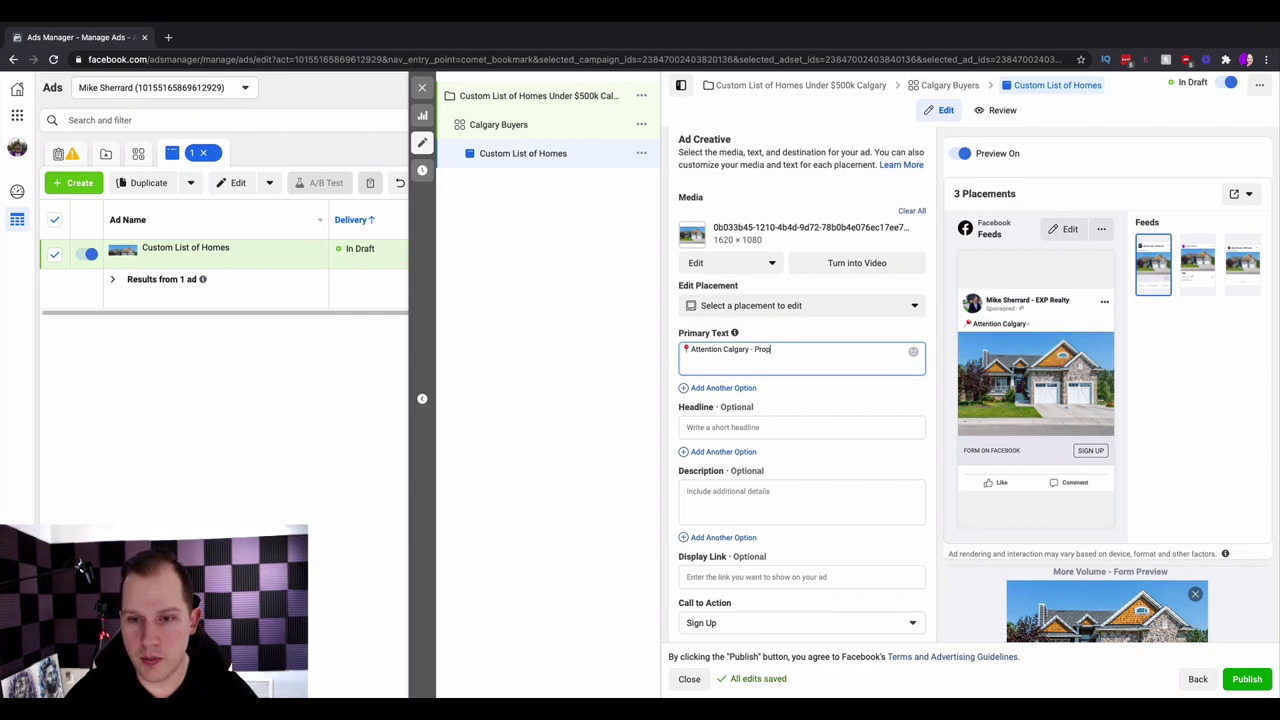
{"action": "type", "text": "erties are flying off the shelf"}
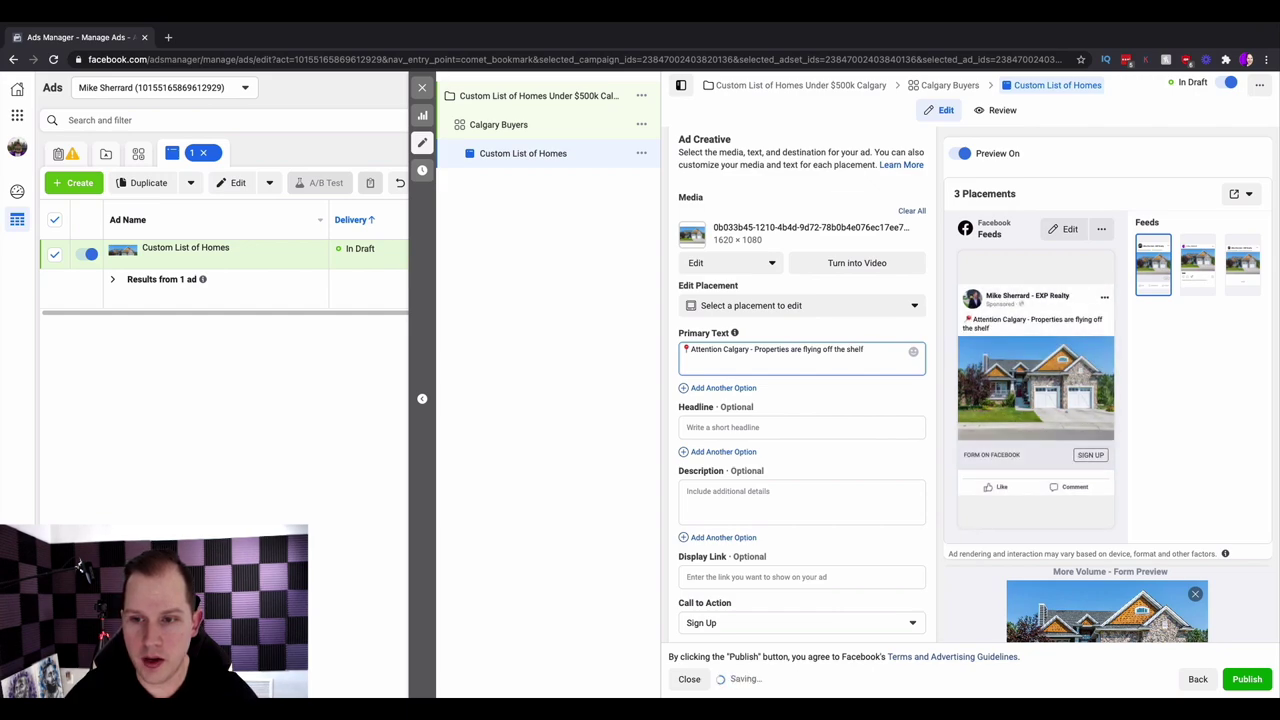
{"action": "type", "text": " and I want to"}
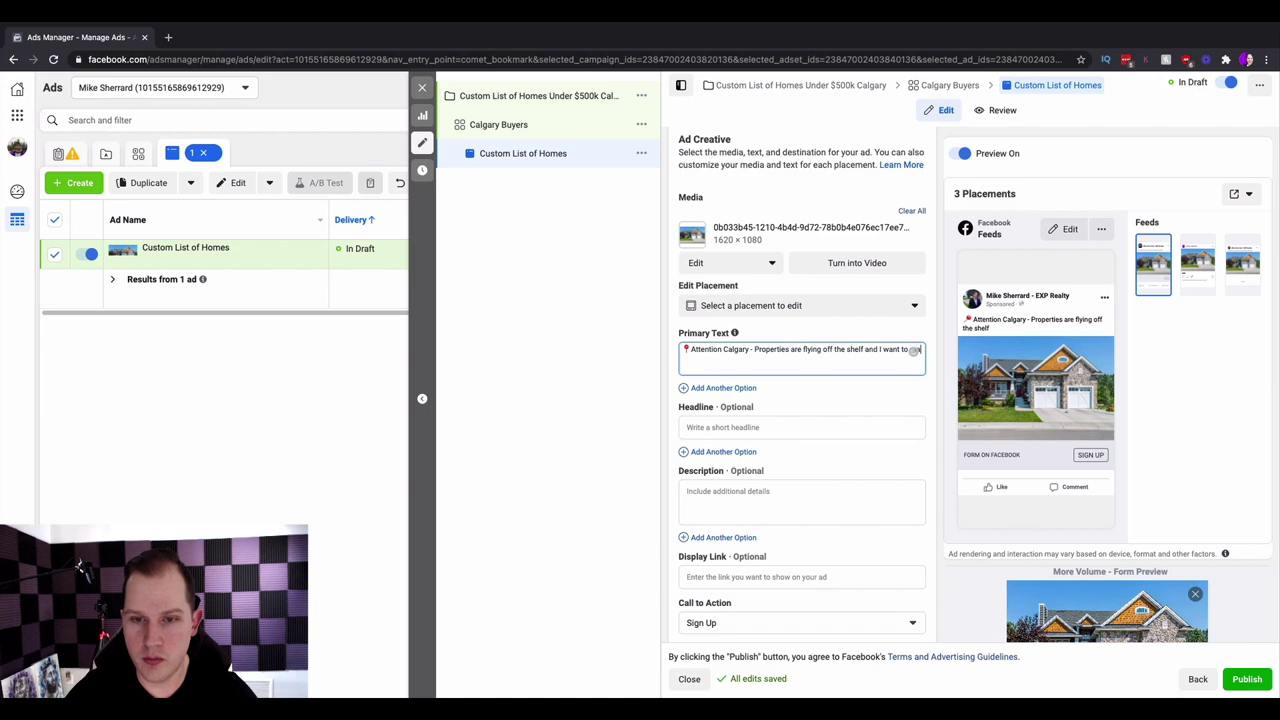
{"action": "type", "text": " make sure you g are th"}
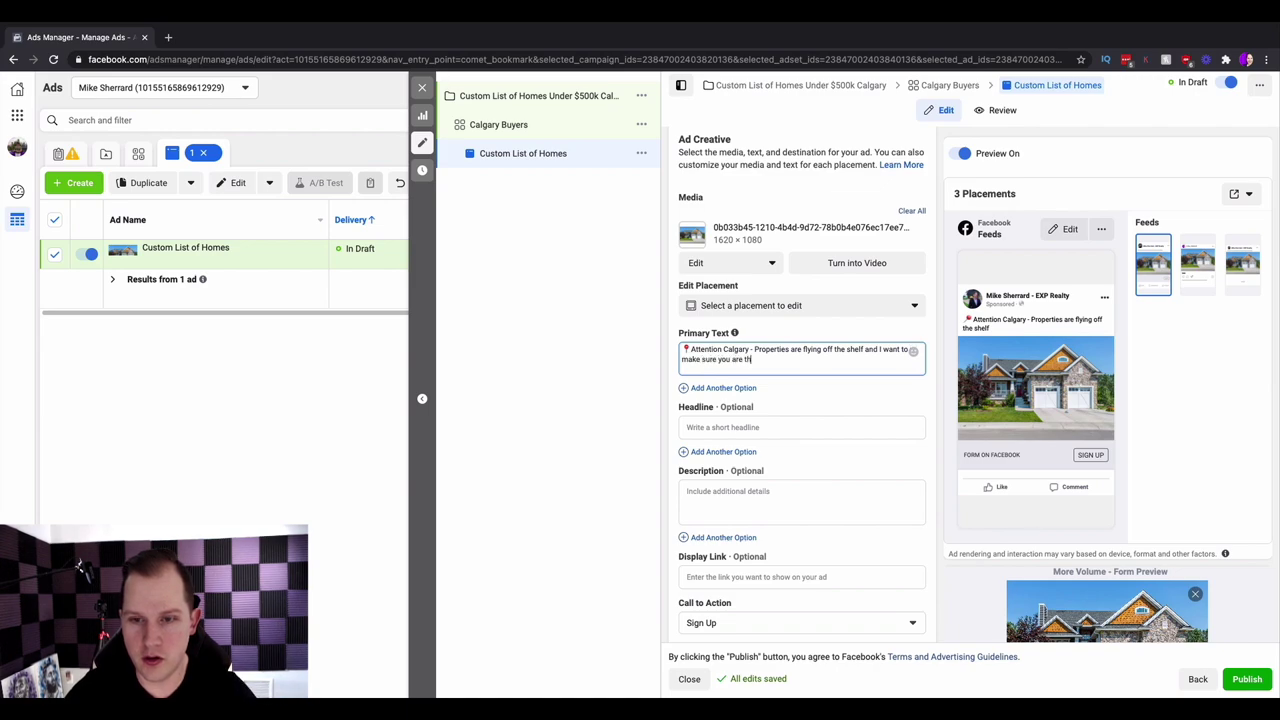
{"action": "type", "text": "e first to see th"}
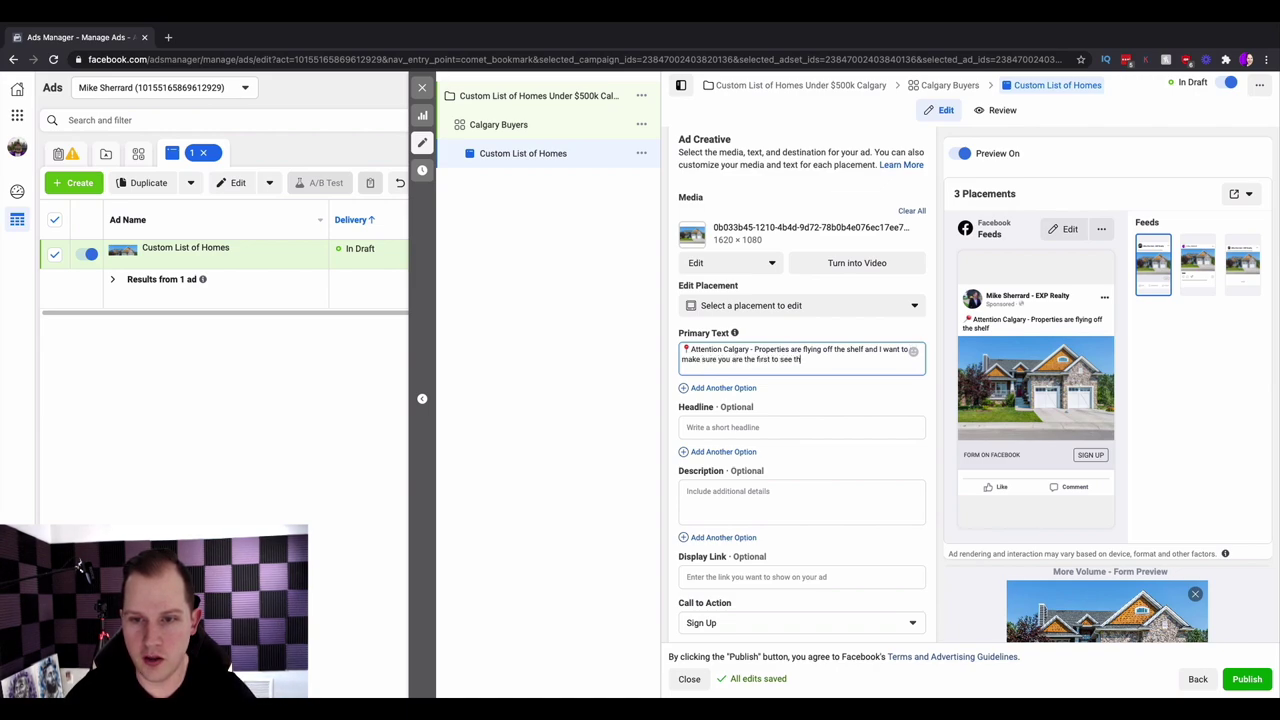
{"action": "type", "text": "e hottest new l"}
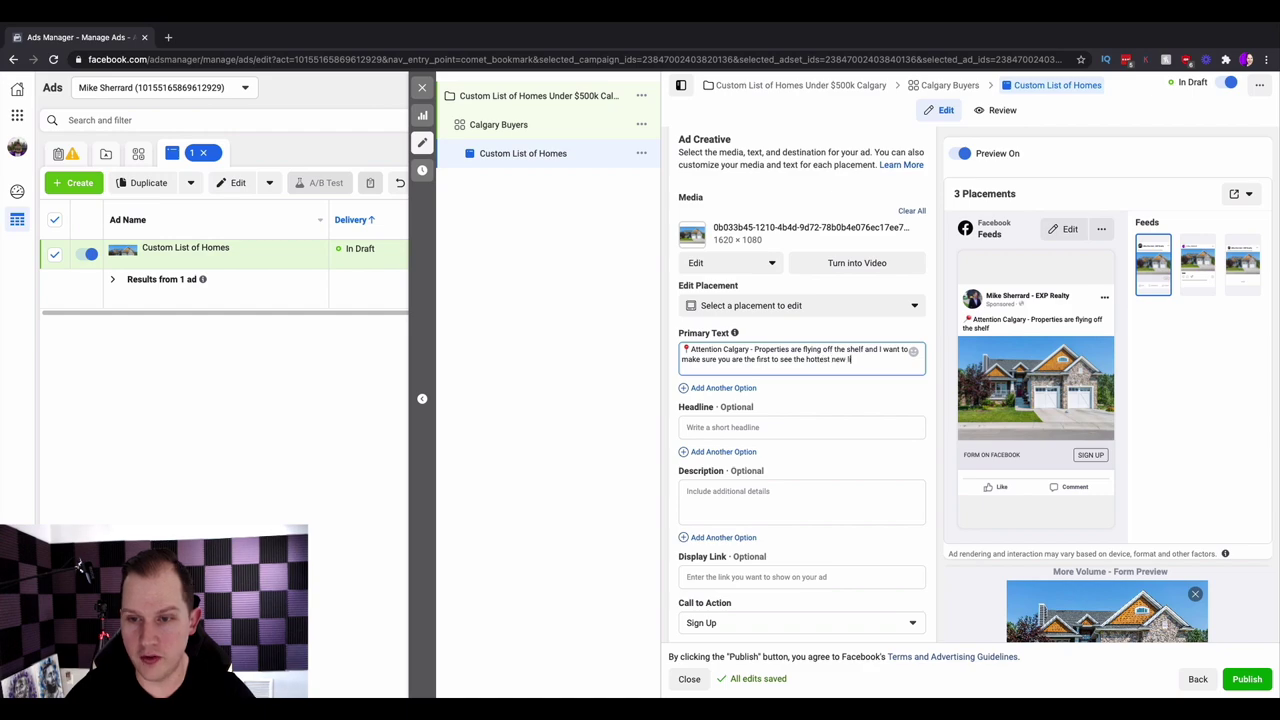
{"action": "type", "text": "istings!"}
{"action": "key", "text": "Return"}
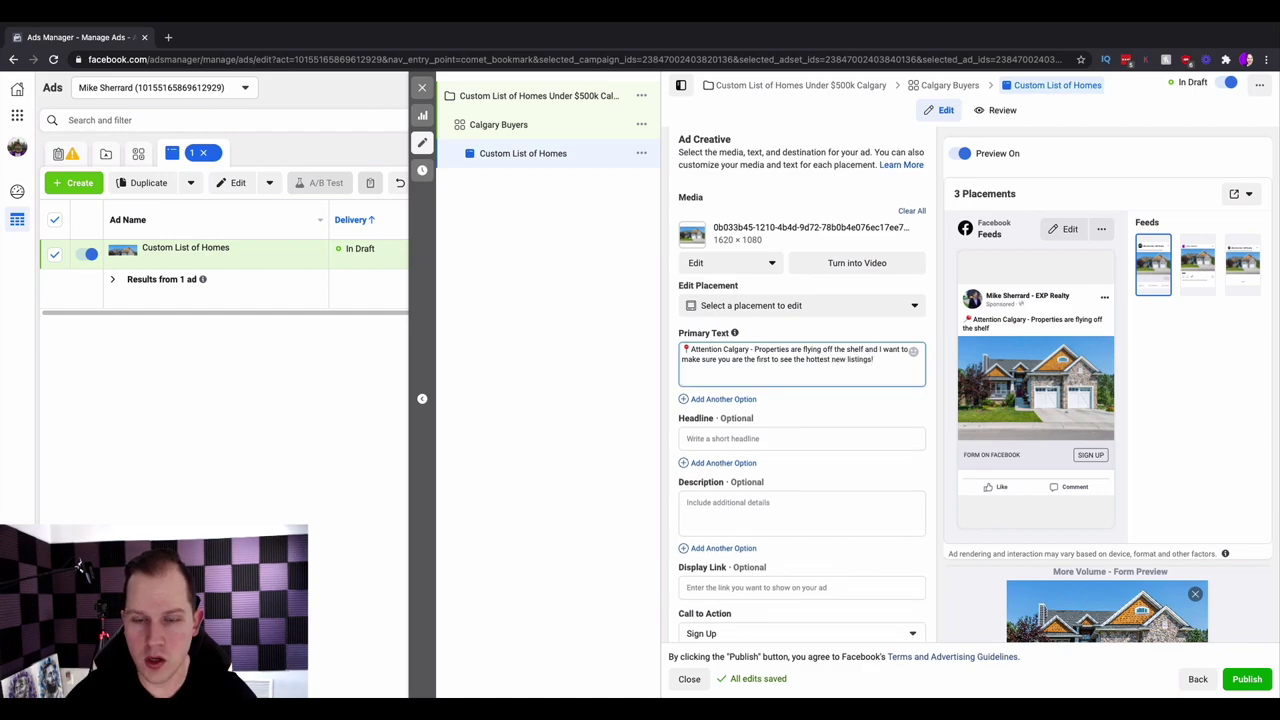
- Add a fire-emoji second line announcing the FREE list of homes under $500k
{"action": "key", "text": "ctrl+super+space"}
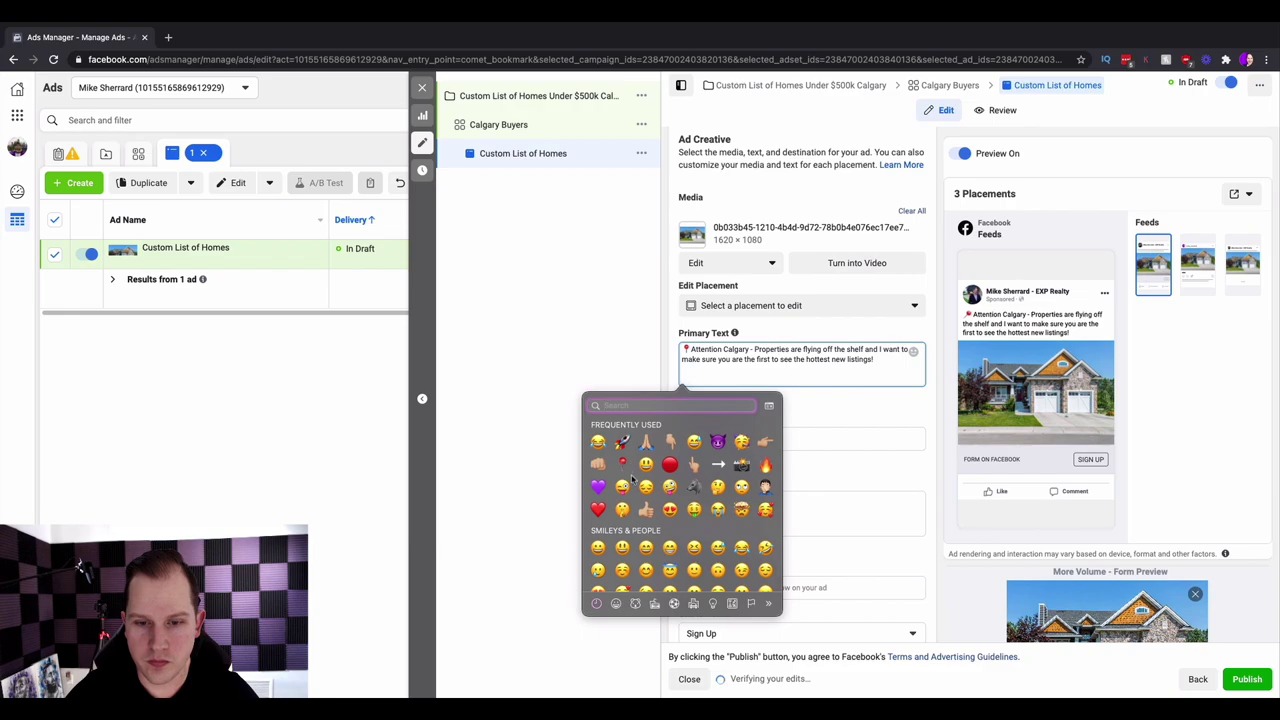
{"action": "left_click", "coordinate": [765, 464]}
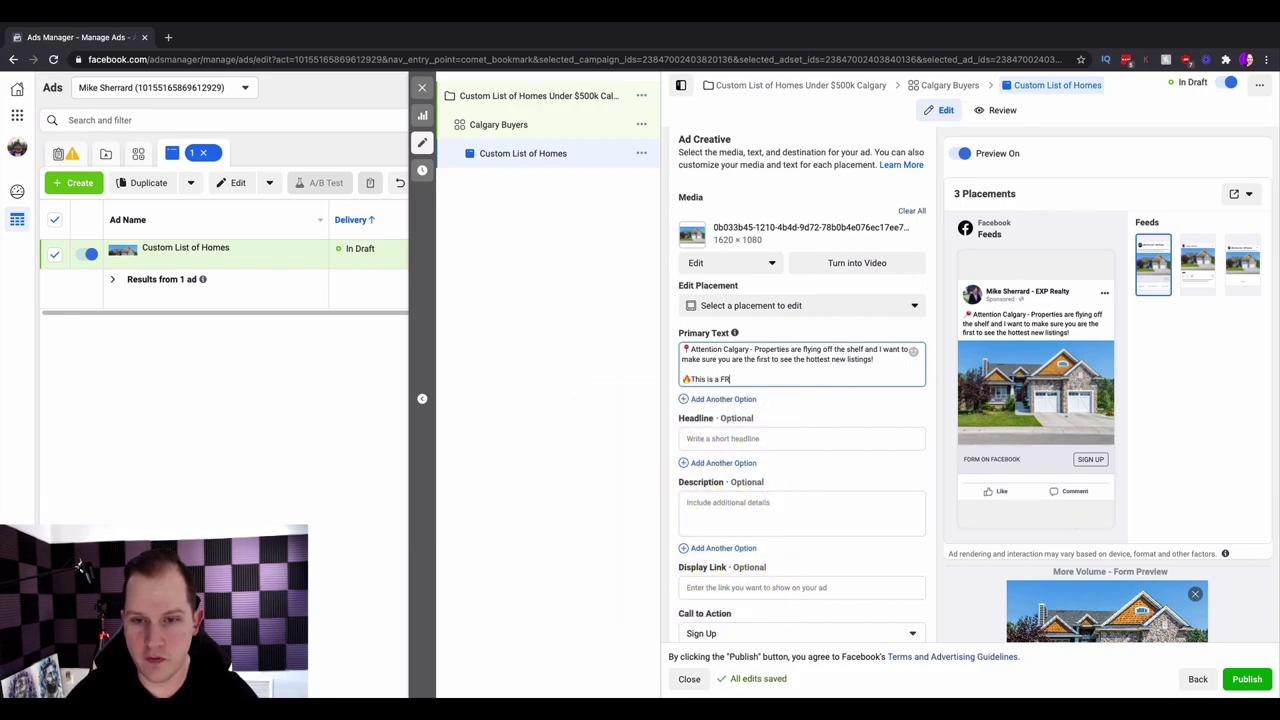
{"action": "type", "text": "This is a FREE list of the most POPULAR listings"}
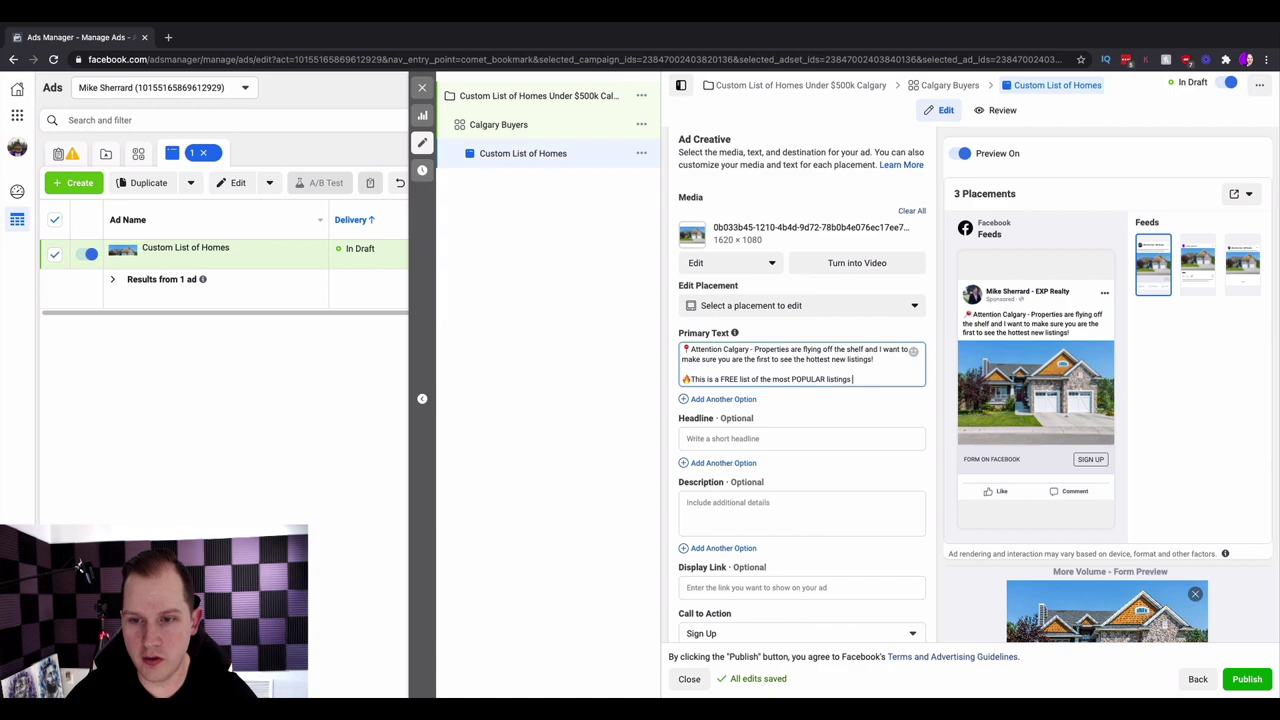
{"action": "type", "text": "$500k"}
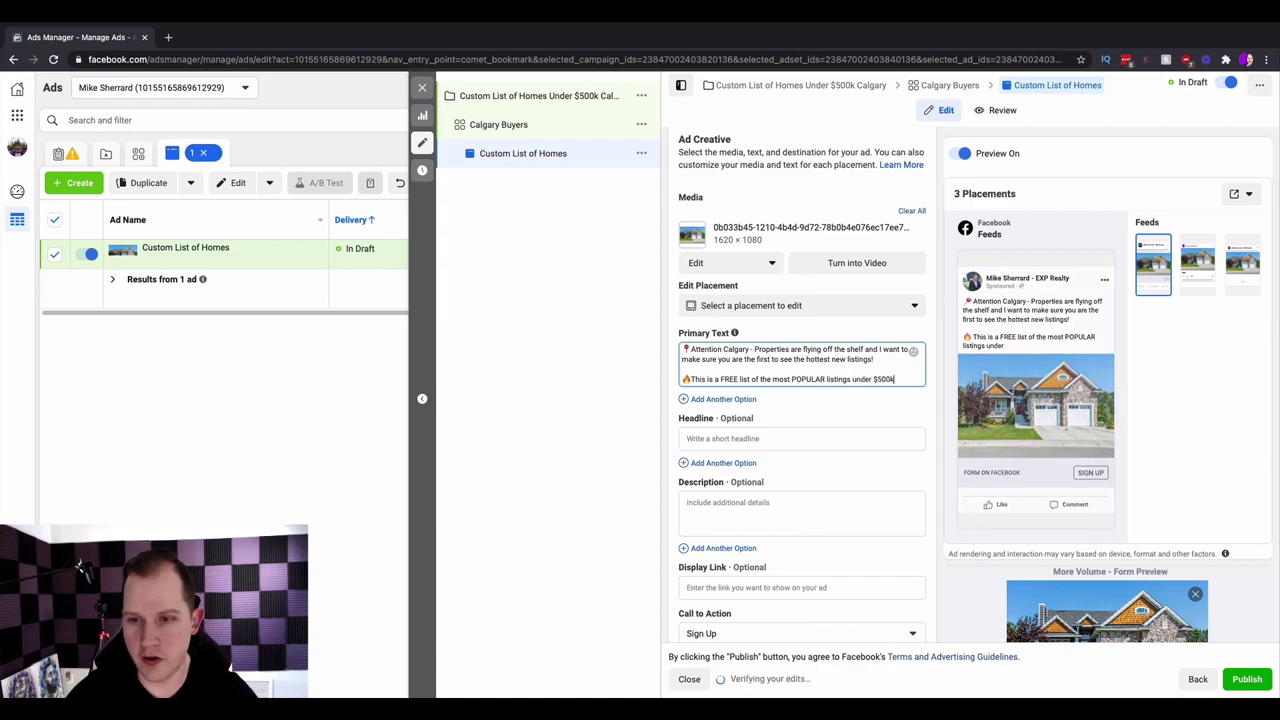
{"action": "key", "text": "super+space"}
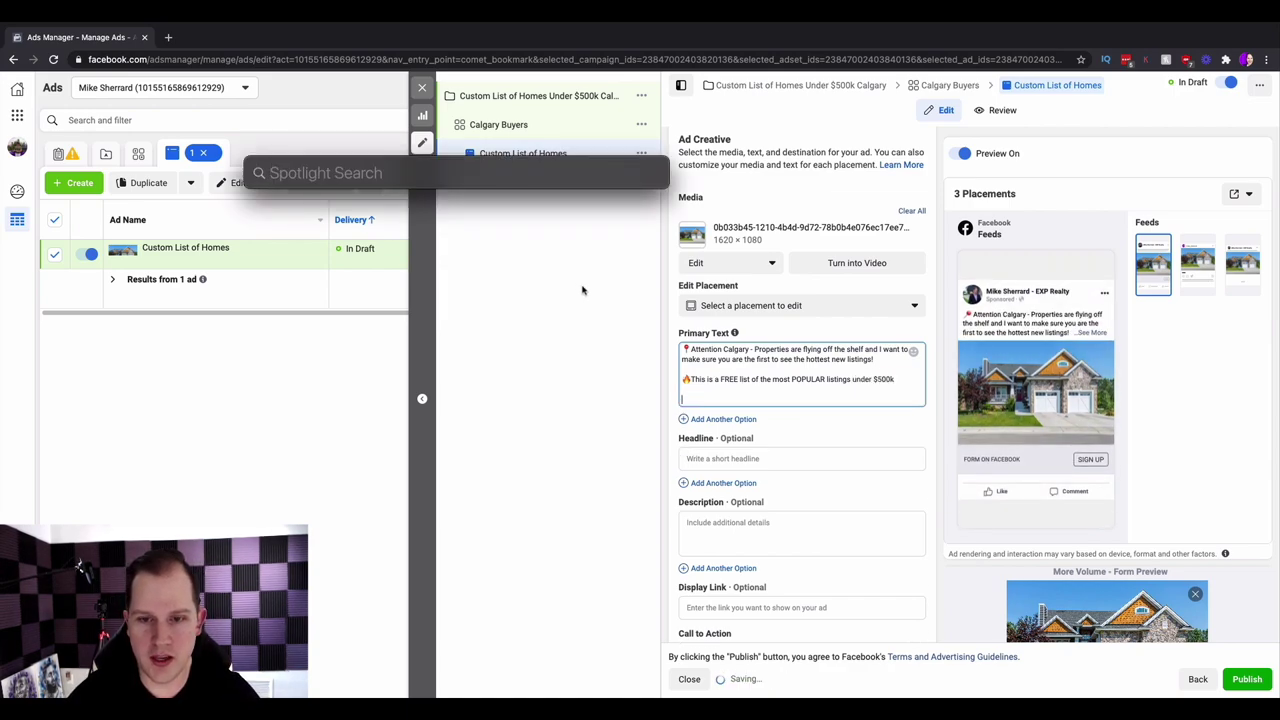
{"action": "key", "text": "Escape"}
- Add a closing line 'Click below to get your free list' framed by pointing-down emoji
{"action": "key", "text": "ctrl+super+space"}
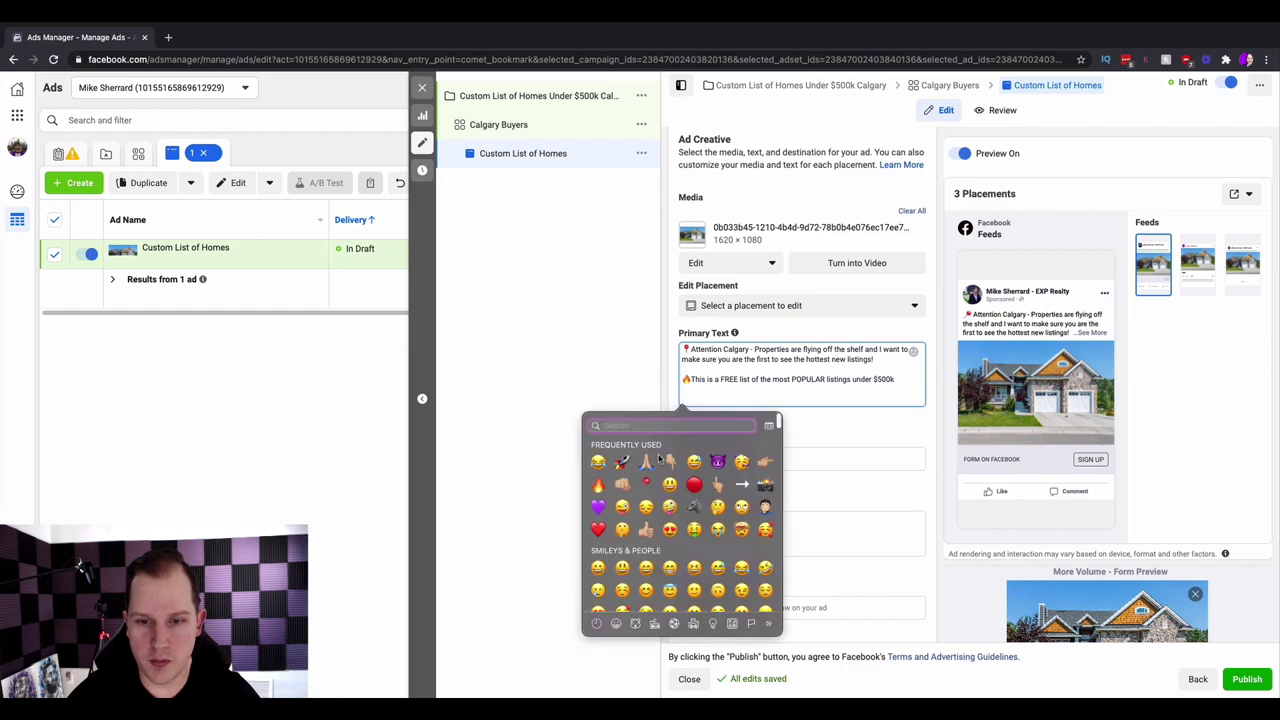
{"action": "left_click", "coordinate": [670, 461]}
{"action": "type", "text": "Click below to get your fre"}
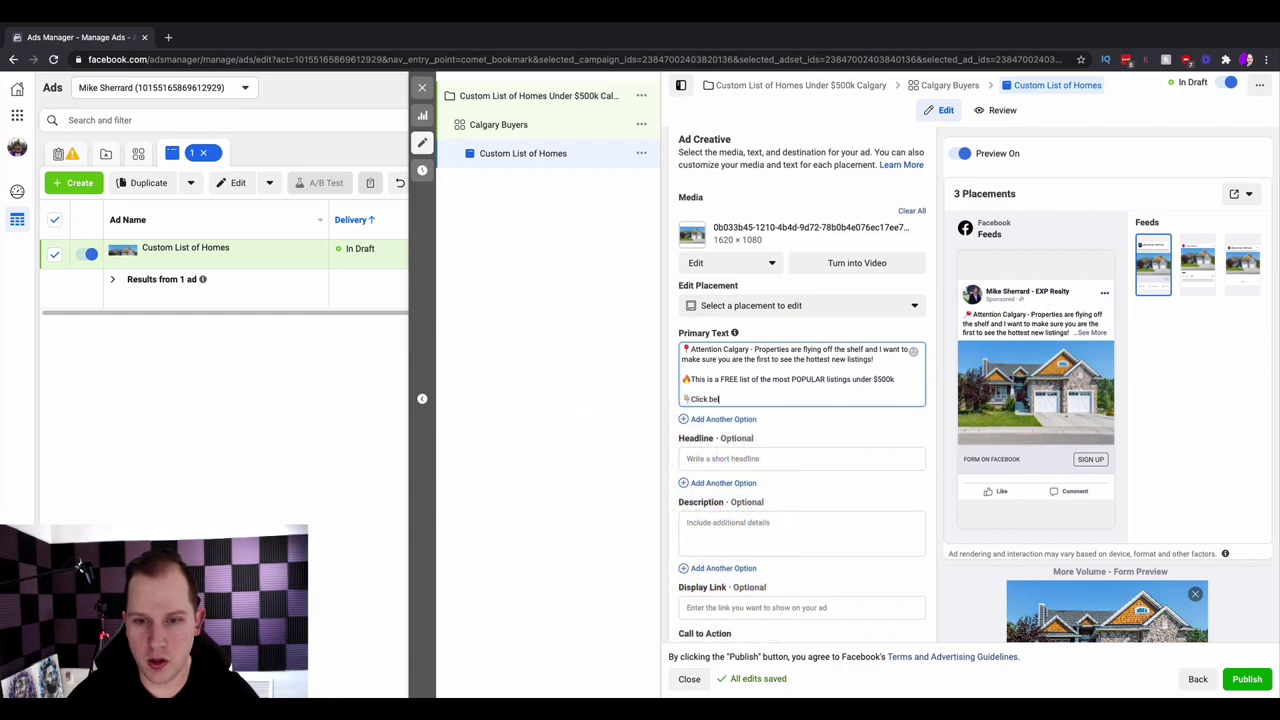
{"action": "type", "text": "e"}
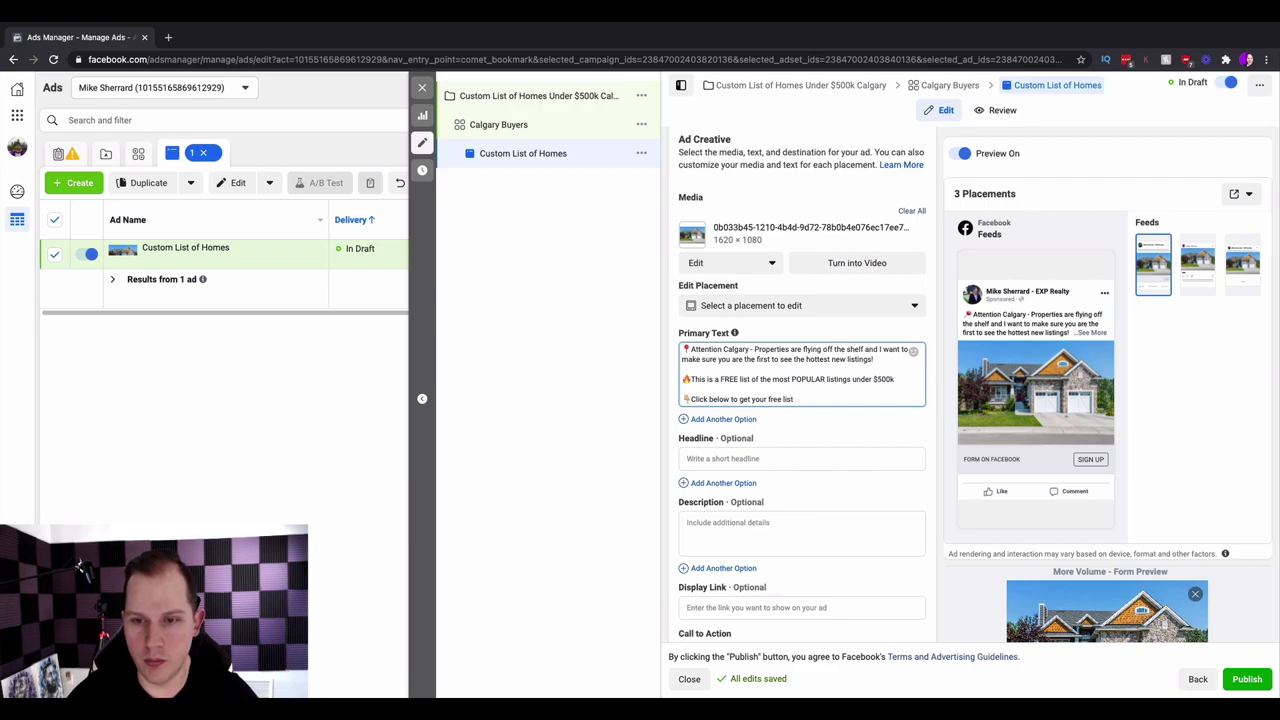
{"action": "left_click", "coordinate": [913, 351]}
{"action": "left_click", "coordinate": [783, 462]}
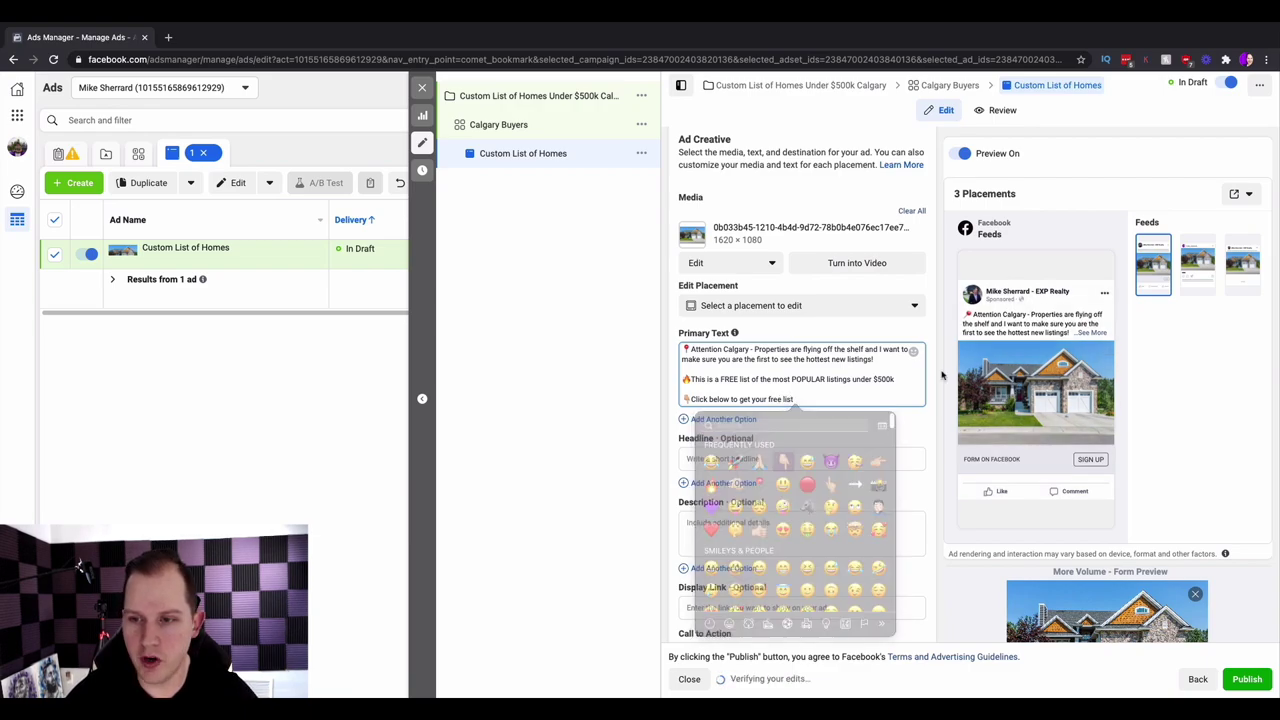
- Type the headline 'Most Popular Listings Under $500k' after a house emoji, then bring up frequently used emoji
{"action": "left_click", "coordinate": [786, 462]}
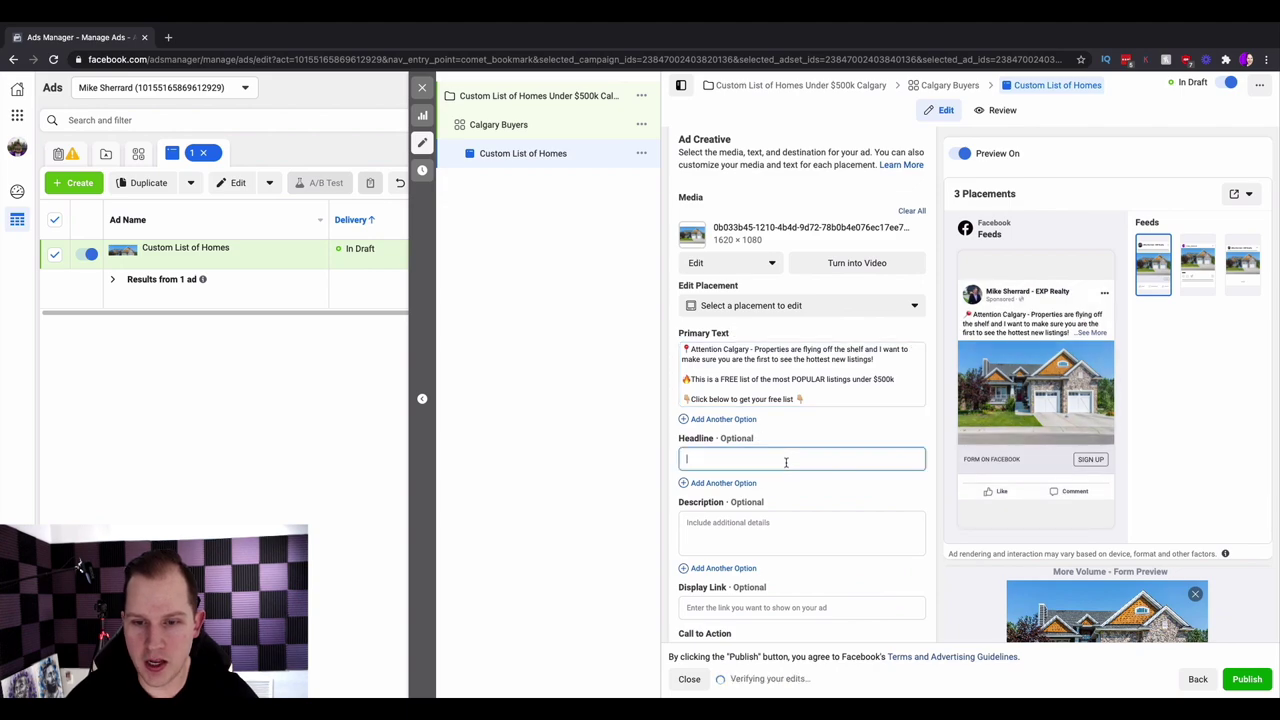
{"action": "key", "text": "ctrl+super+space"}
{"action": "left_click", "coordinate": [699, 433]}
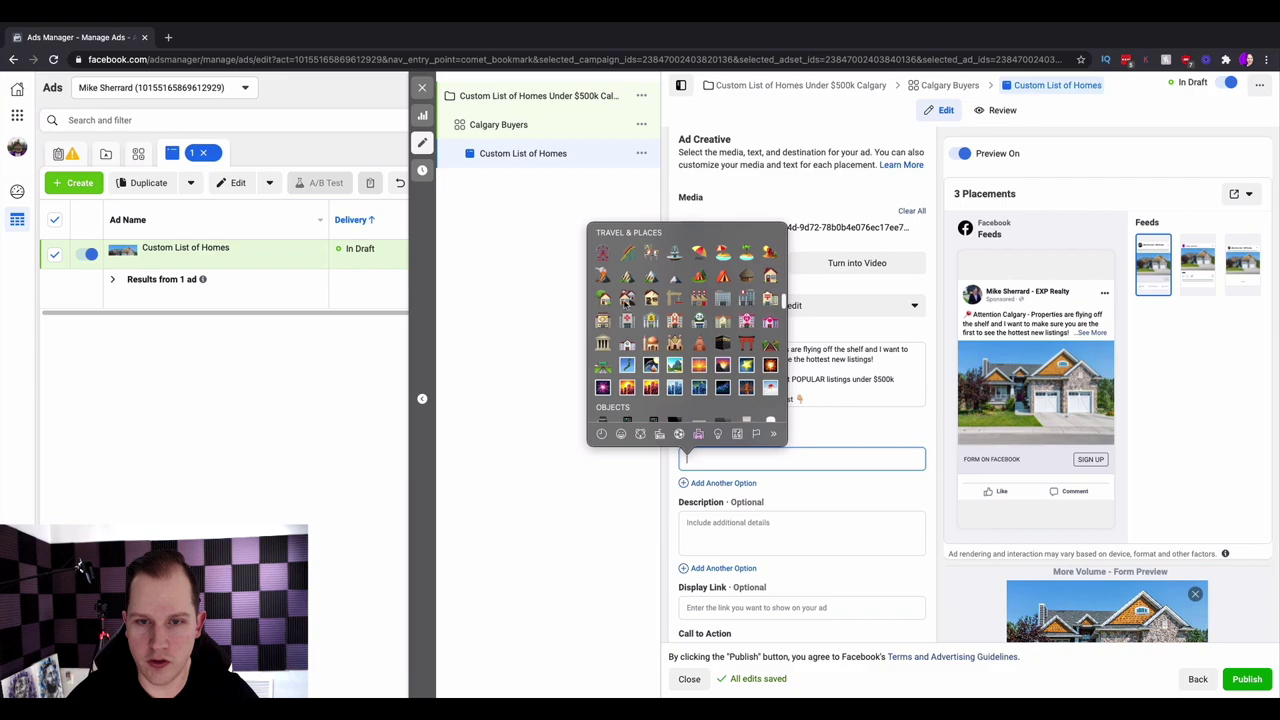
{"action": "left_click", "coordinate": [603, 297]}
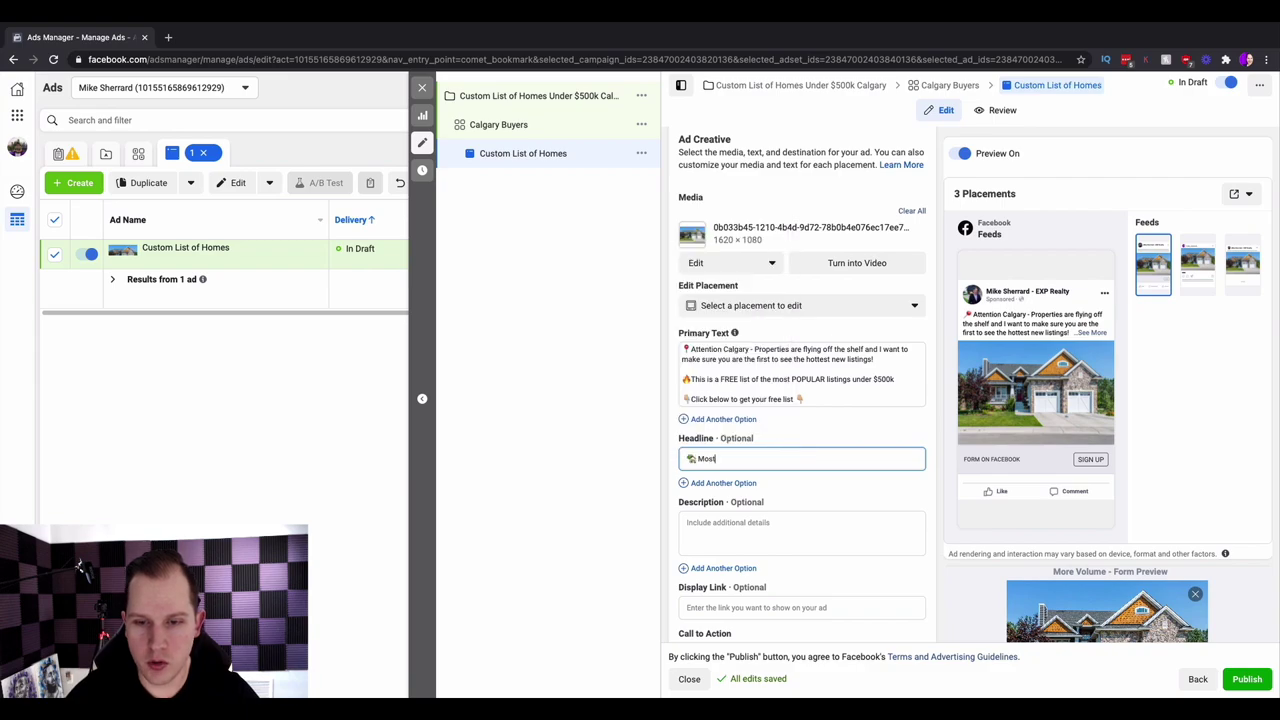
{"action": "type", "text": "Most Po"}
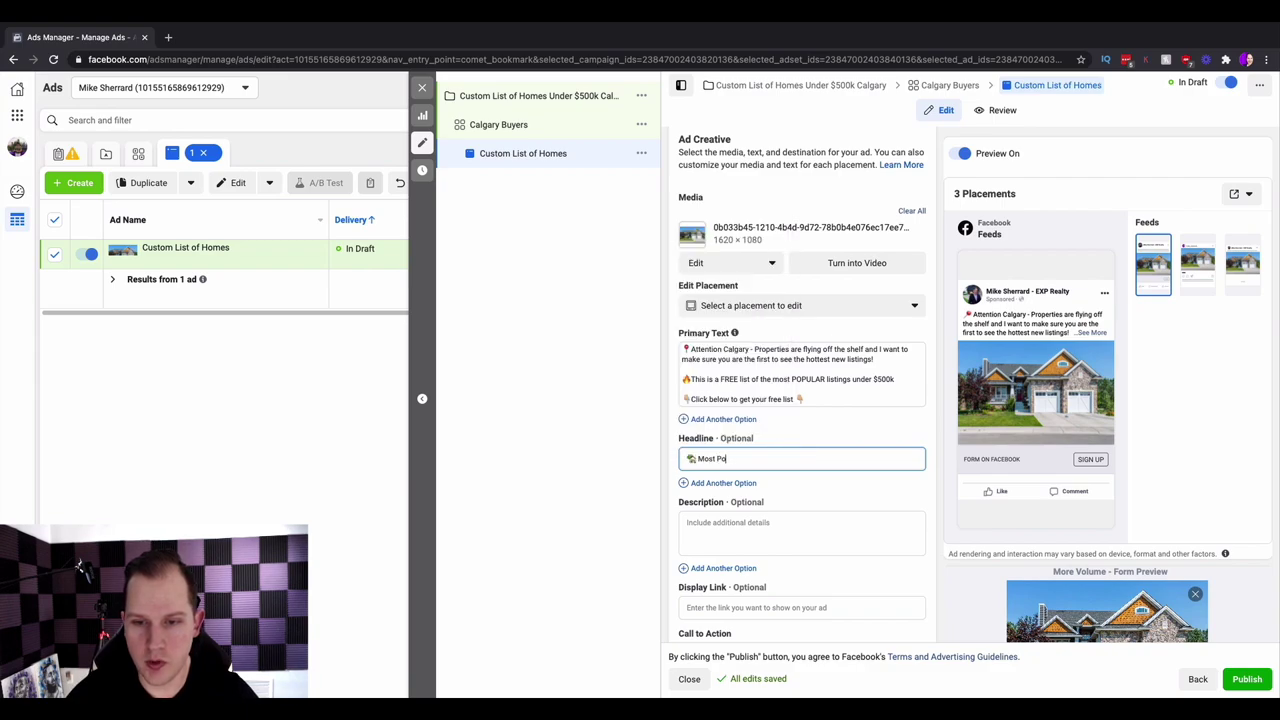
{"action": "type", "text": "pular Listing"}
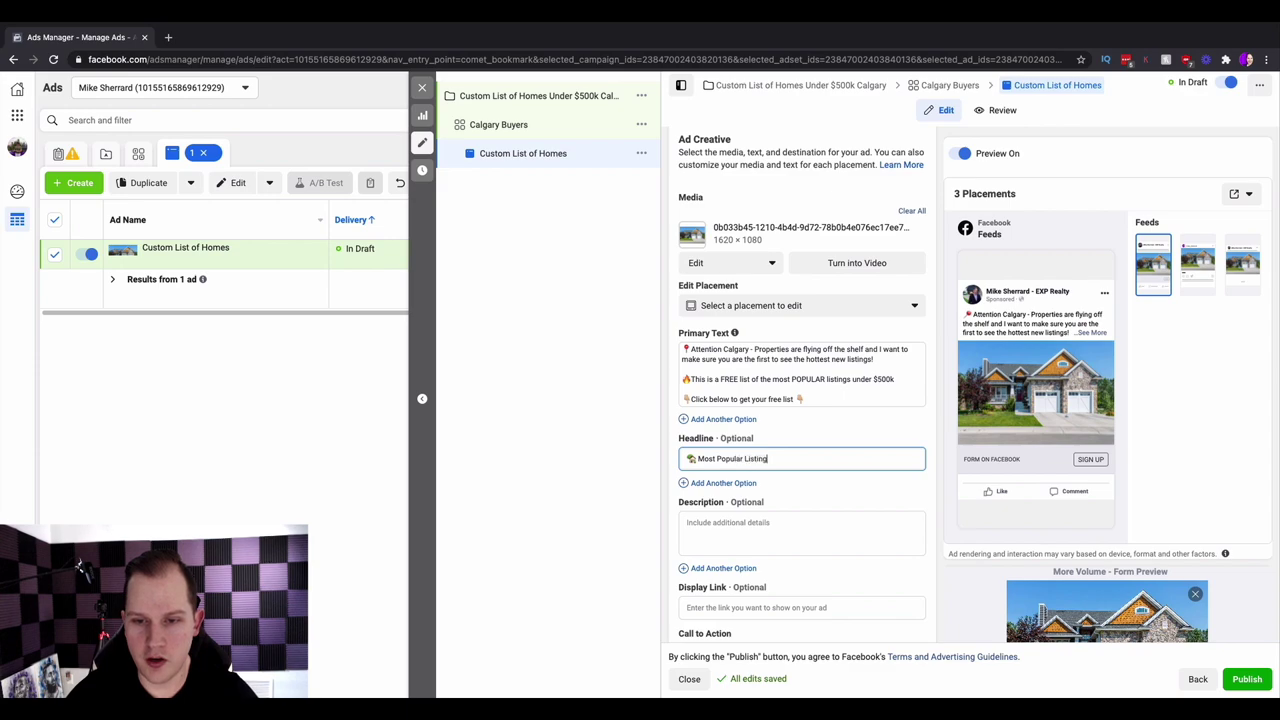
{"action": "type", "text": "s Under $500k"}
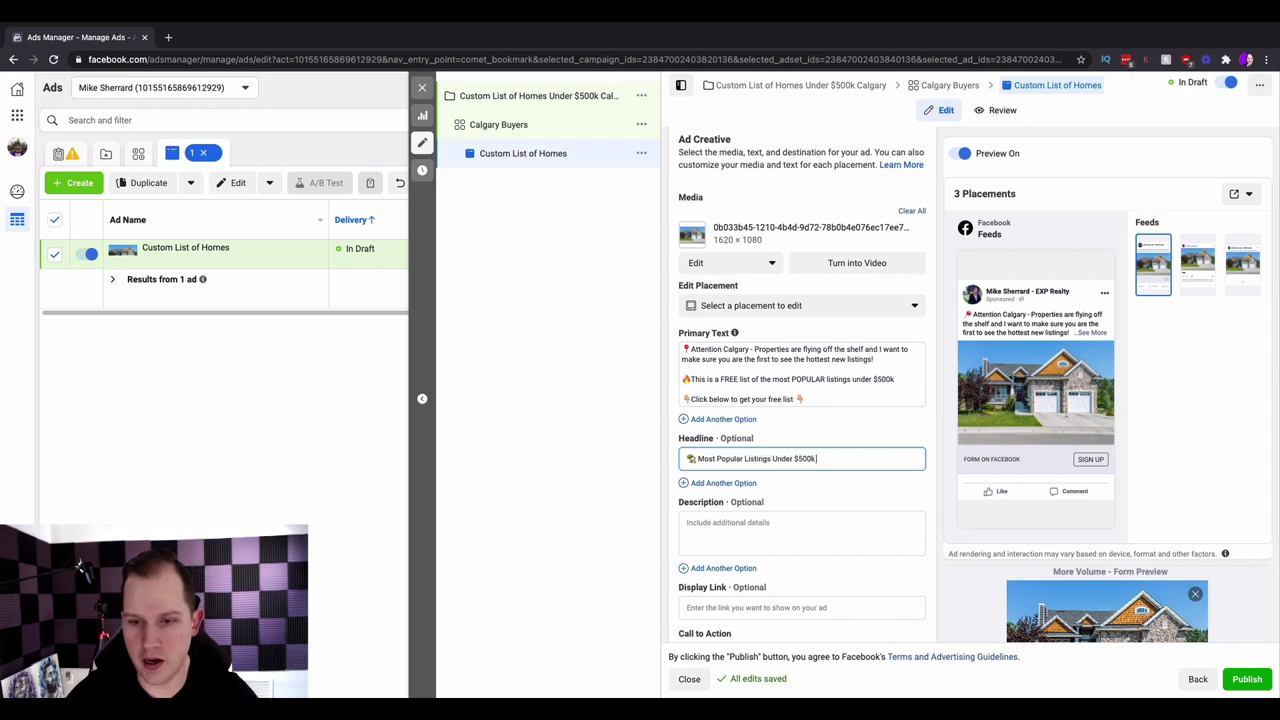
{"action": "key", "text": "super+space"}
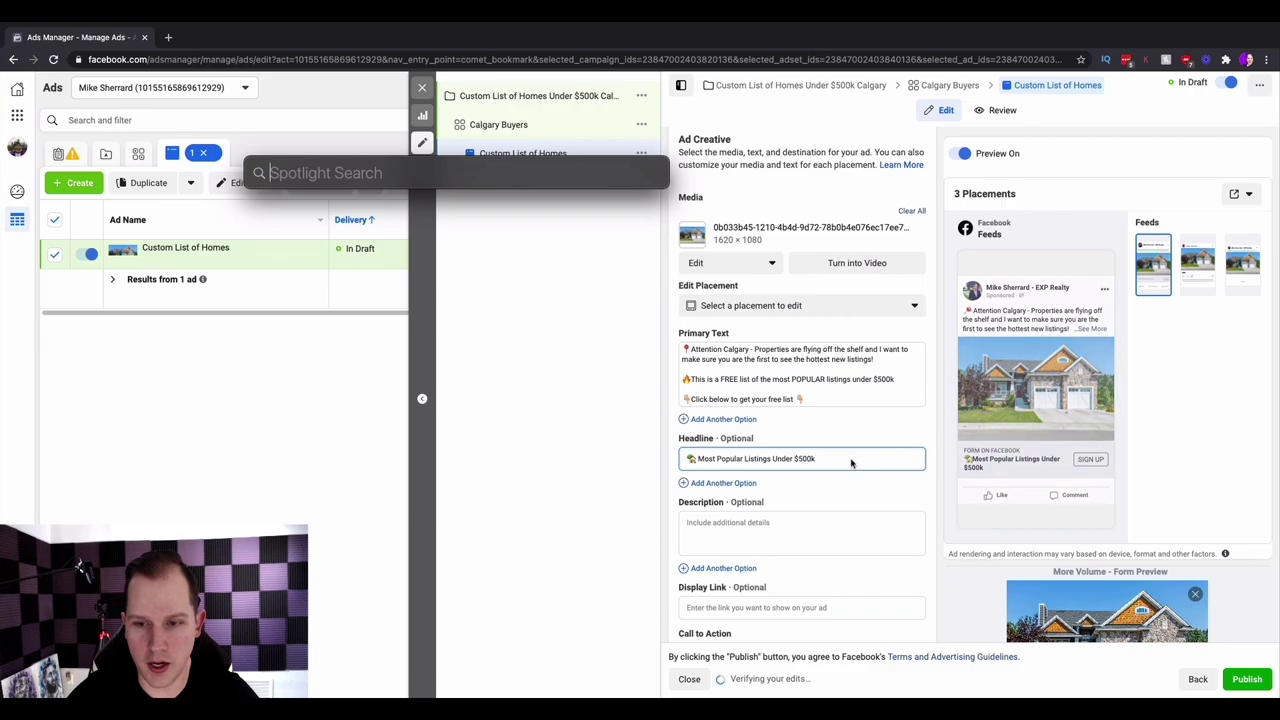
{"action": "key", "text": "Escape"}
{"action": "key", "text": "ctrl+super+space"}
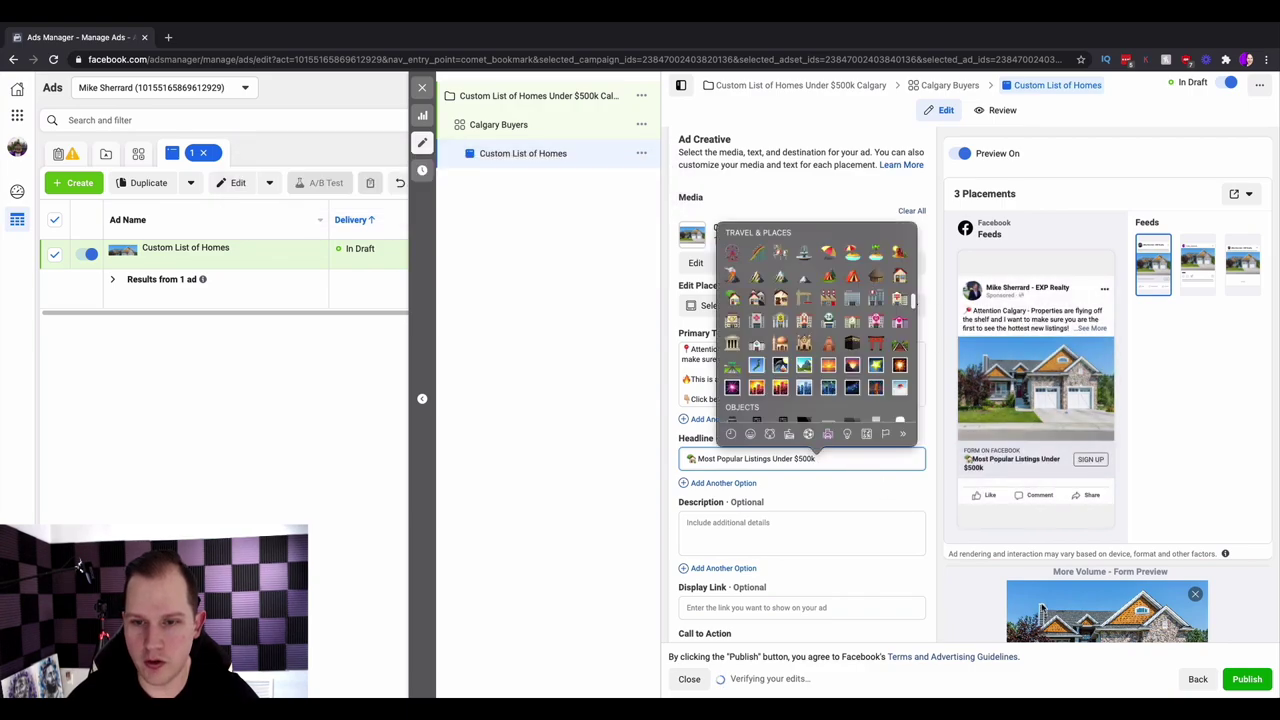
{"action": "left_click", "coordinate": [730, 433]}
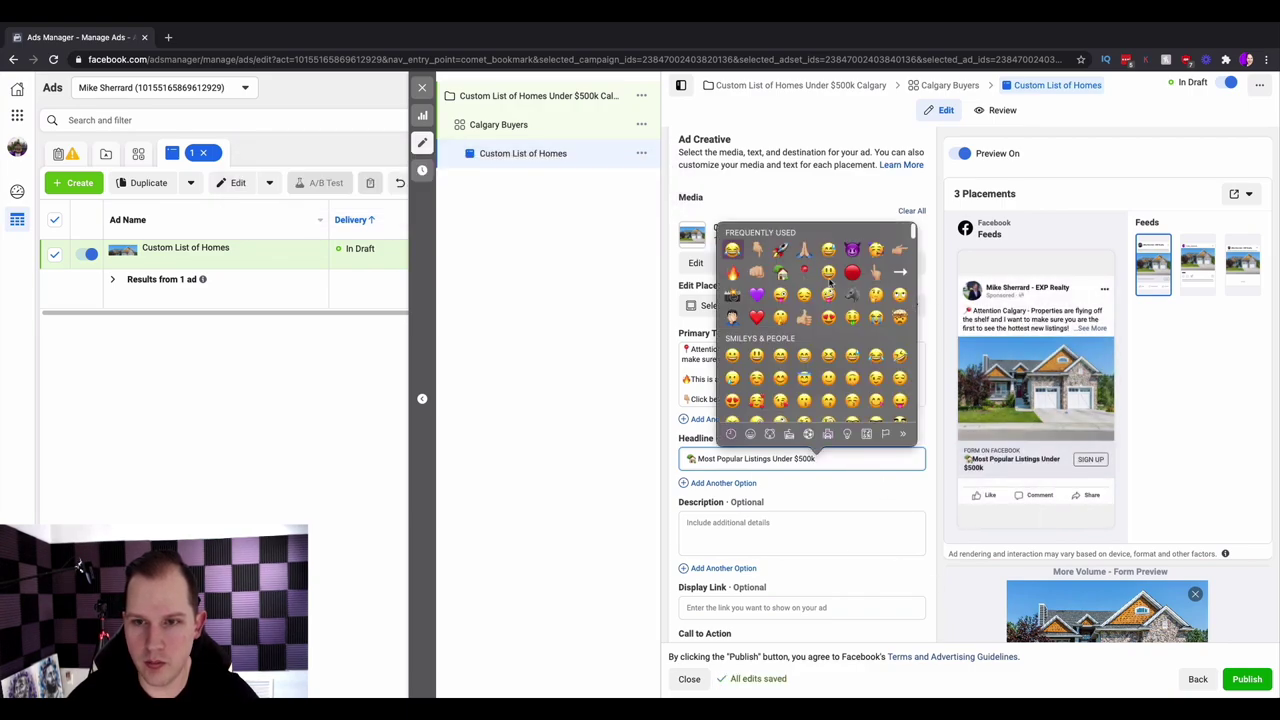
- Add an emoji after $500k in the headline and set the call to action to Learn More
{"action": "left_click", "coordinate": [899, 250]}
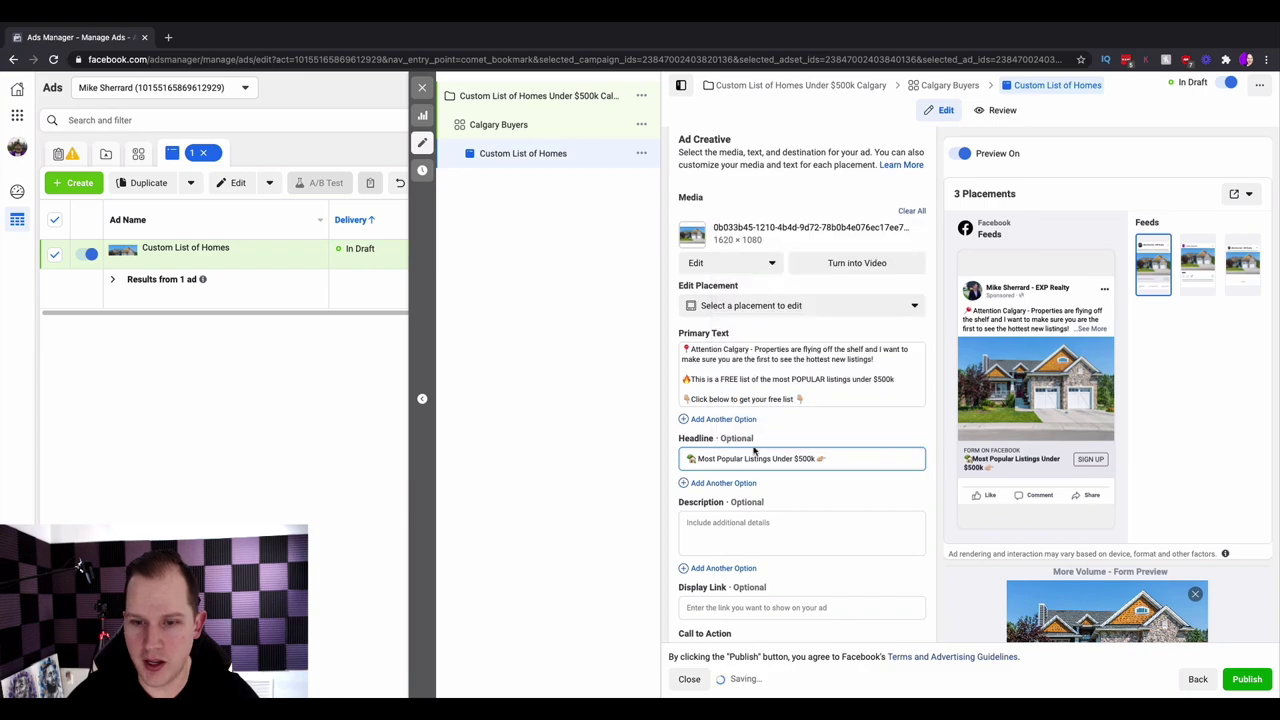
{"action": "scroll", "coordinate": [757, 480], "scroll_direction": "down", "scroll_amount": 3}
{"action": "left_click", "coordinate": [757, 487]}
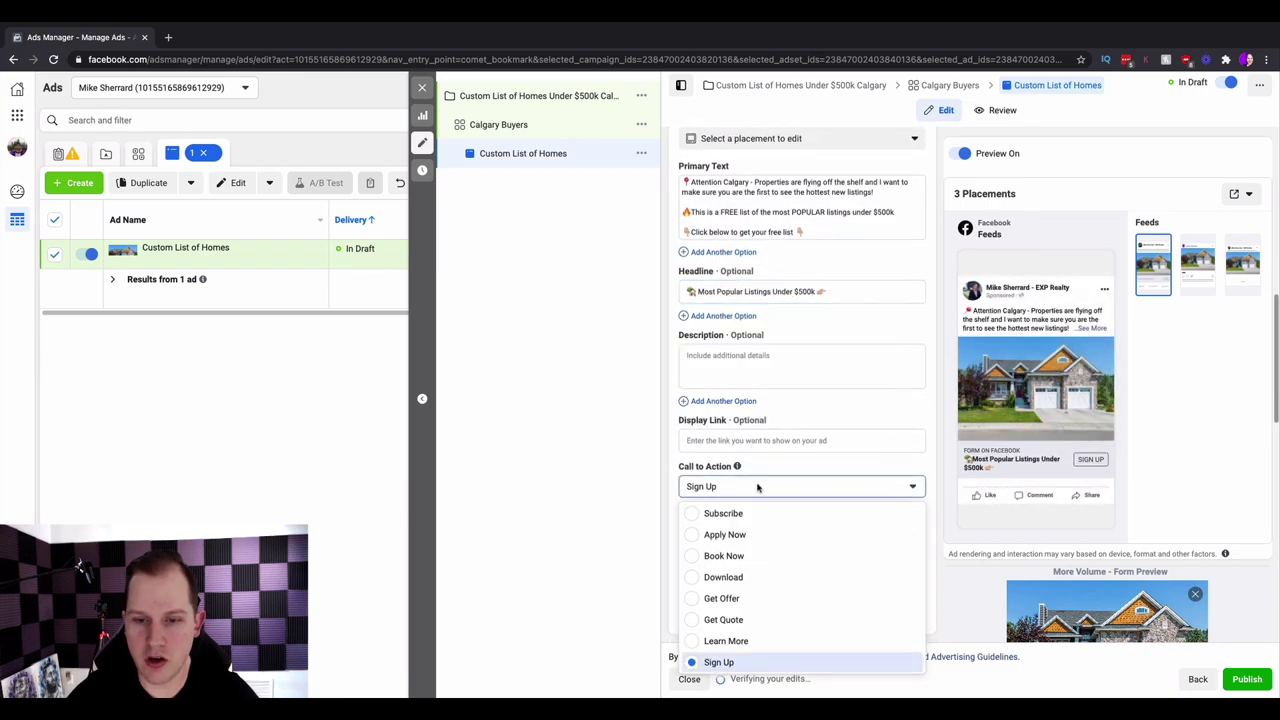
{"action": "left_click", "coordinate": [728, 641]}
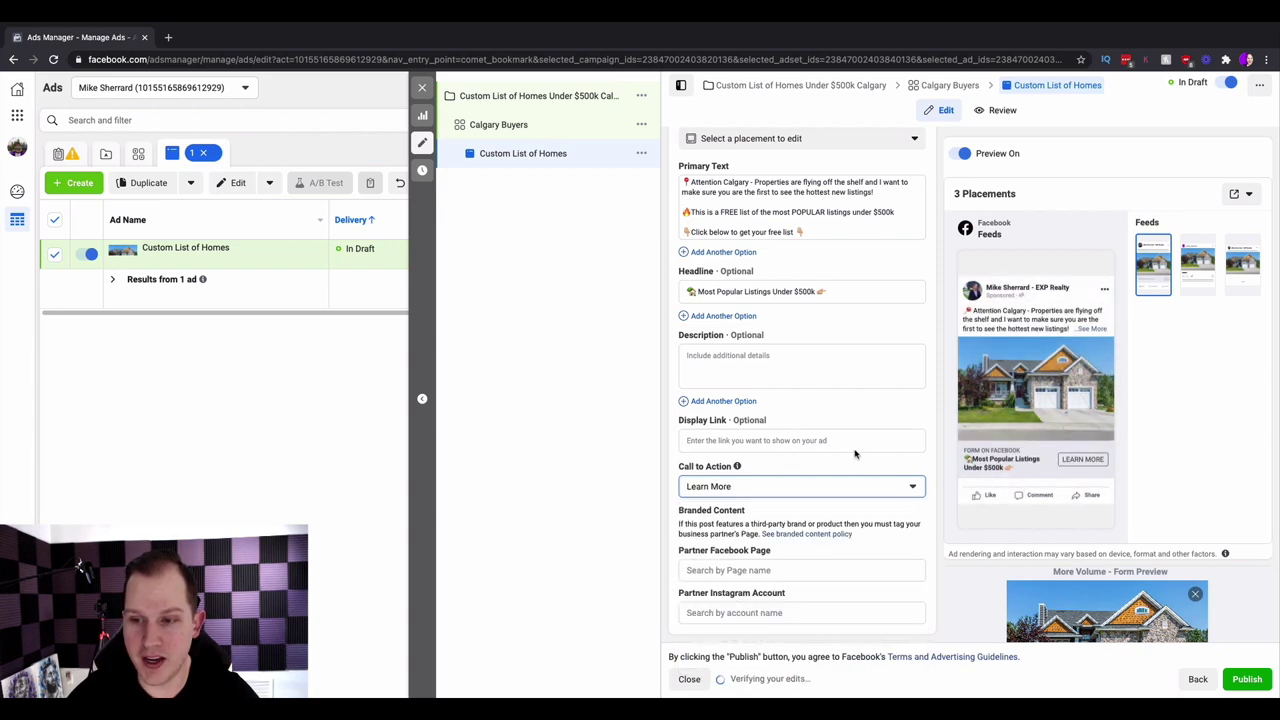
- Start creating a new instant form for the ad
{"action": "left_click", "coordinate": [697, 291]}
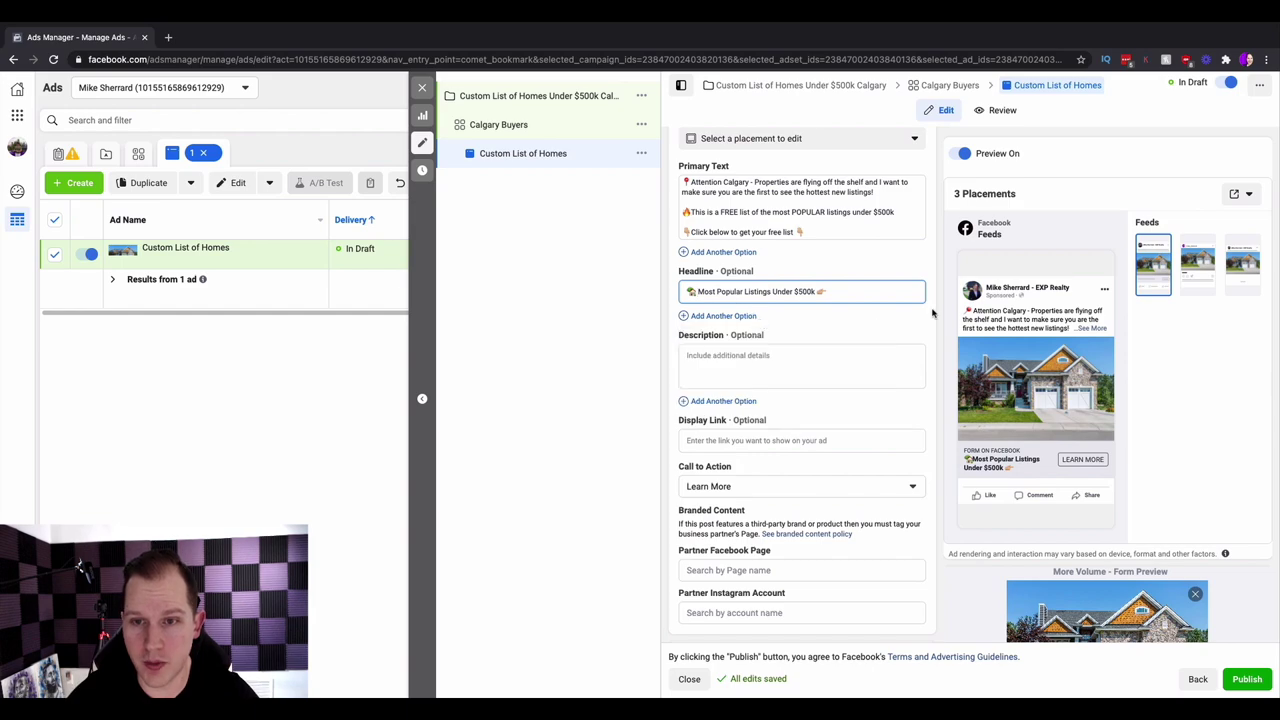
{"action": "scroll", "coordinate": [932, 313], "scroll_direction": "down", "scroll_amount": 3}
{"action": "scroll", "coordinate": [932, 313], "scroll_direction": "down", "scroll_amount": 3}
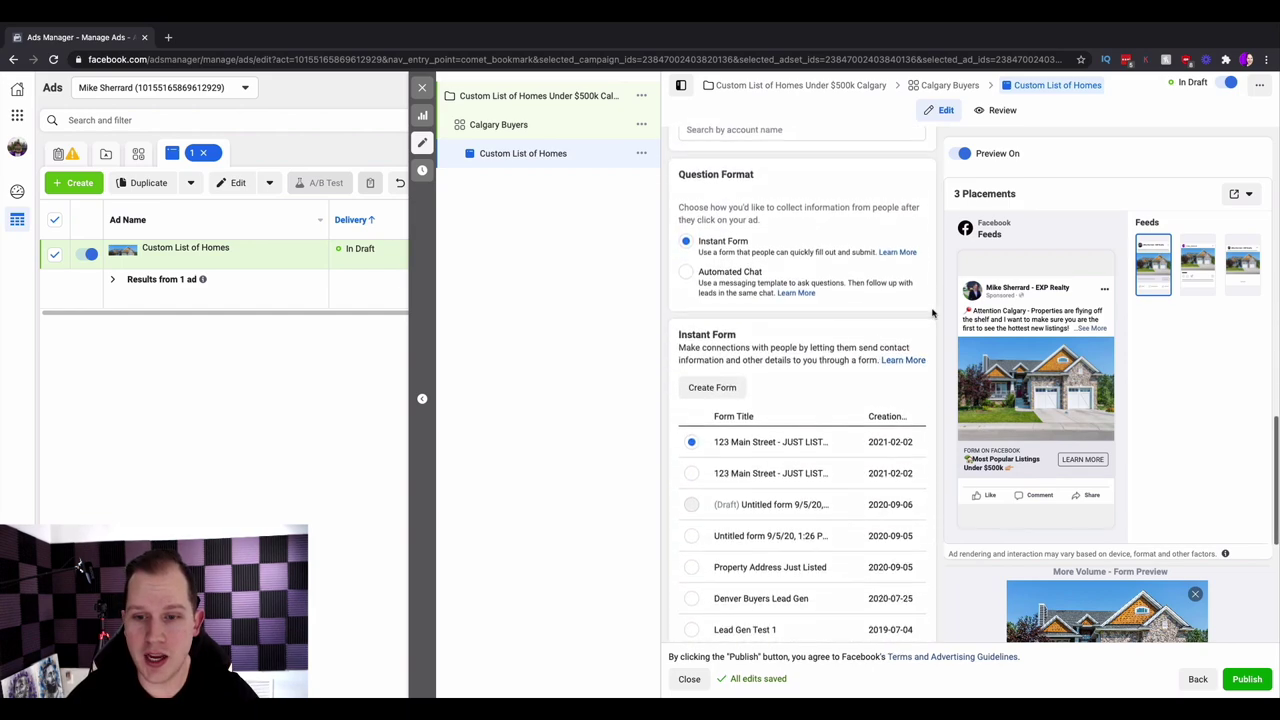
{"action": "left_click", "coordinate": [712, 385]}
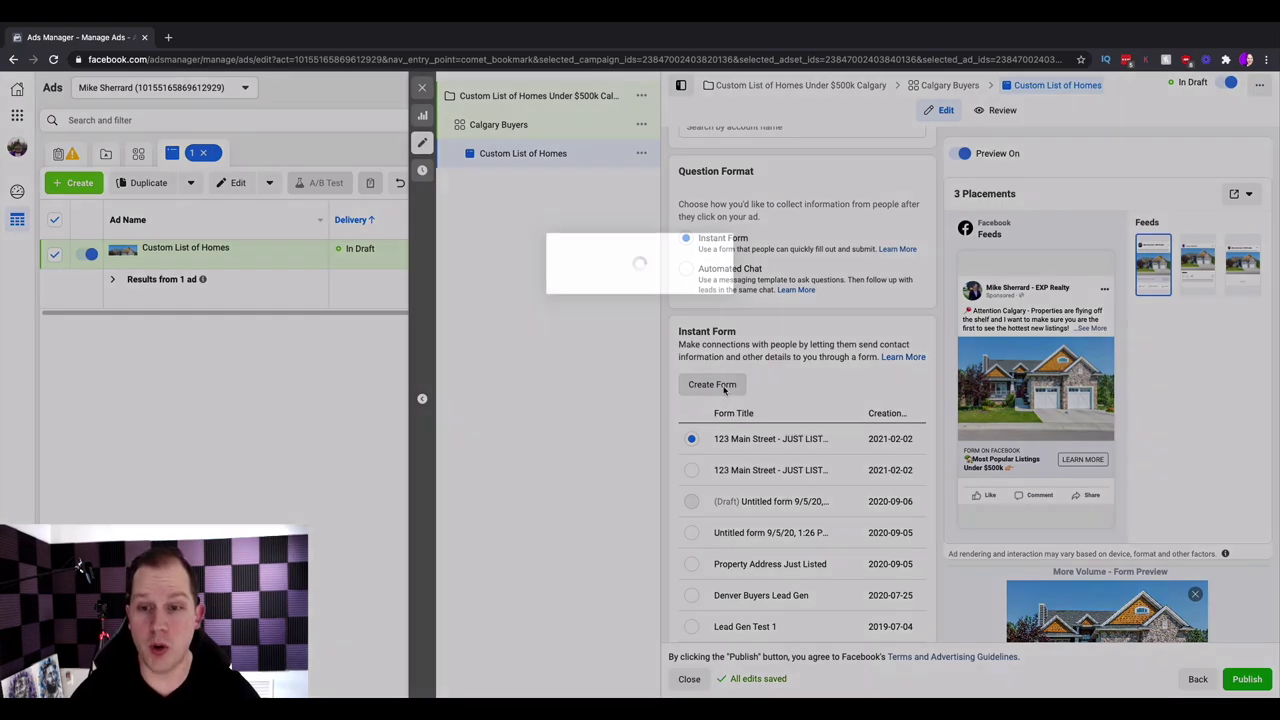
- Accept the housing-ads notice and name the form 'Custom List Under $500k'
{"action": "left_click", "coordinate": [667, 422]}
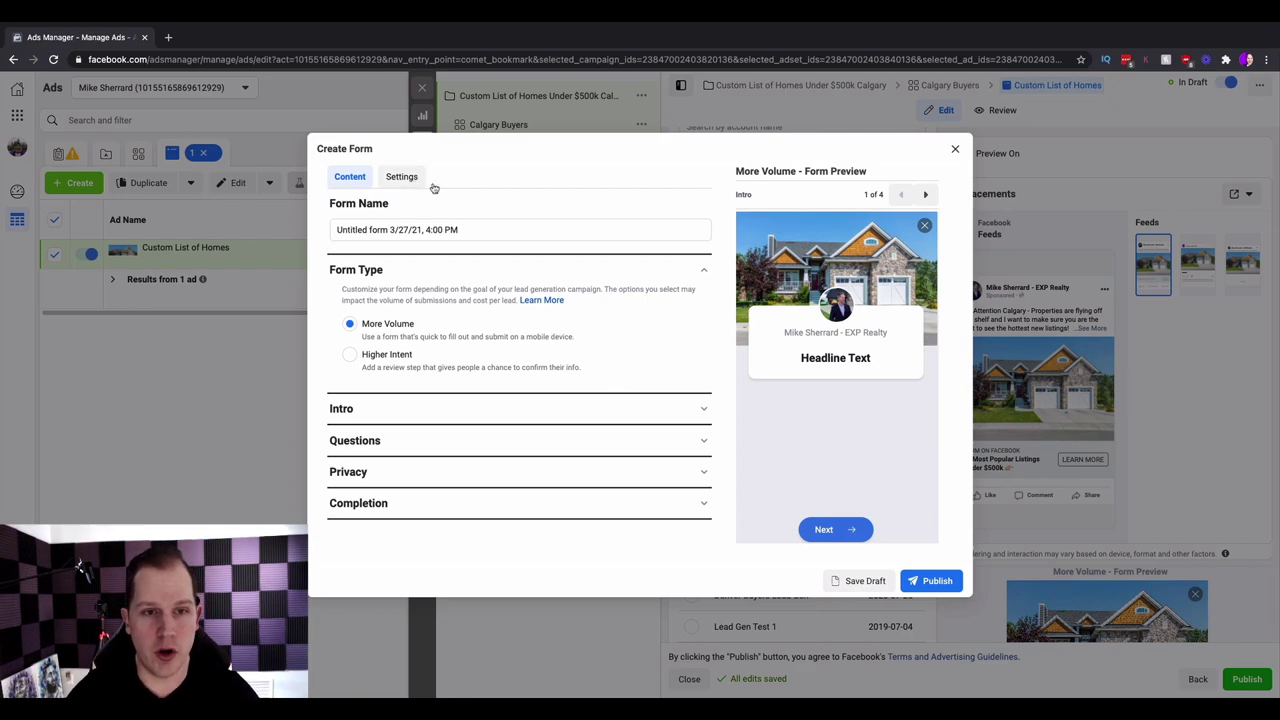
{"action": "left_click", "coordinate": [493, 230]}
{"action": "triple_click", "coordinate": [493, 230]}
{"action": "type", "text": "Custom "}
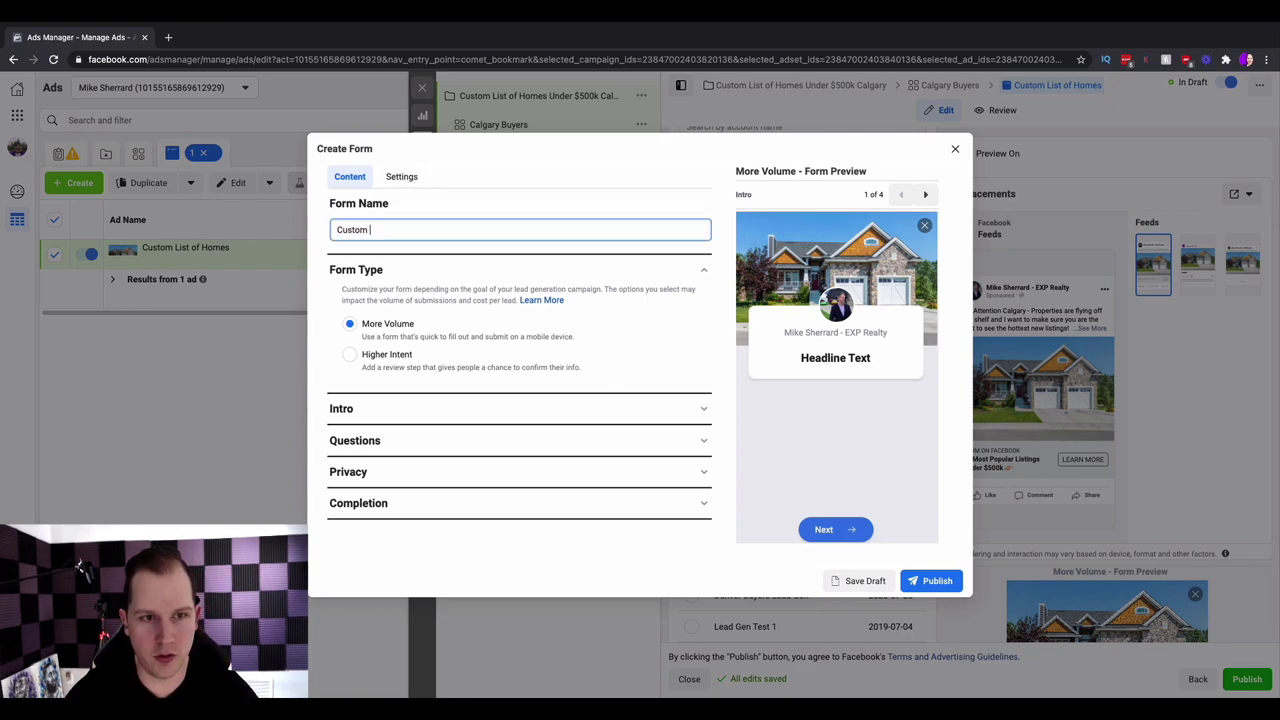
{"action": "type", "text": "List Under $50"}
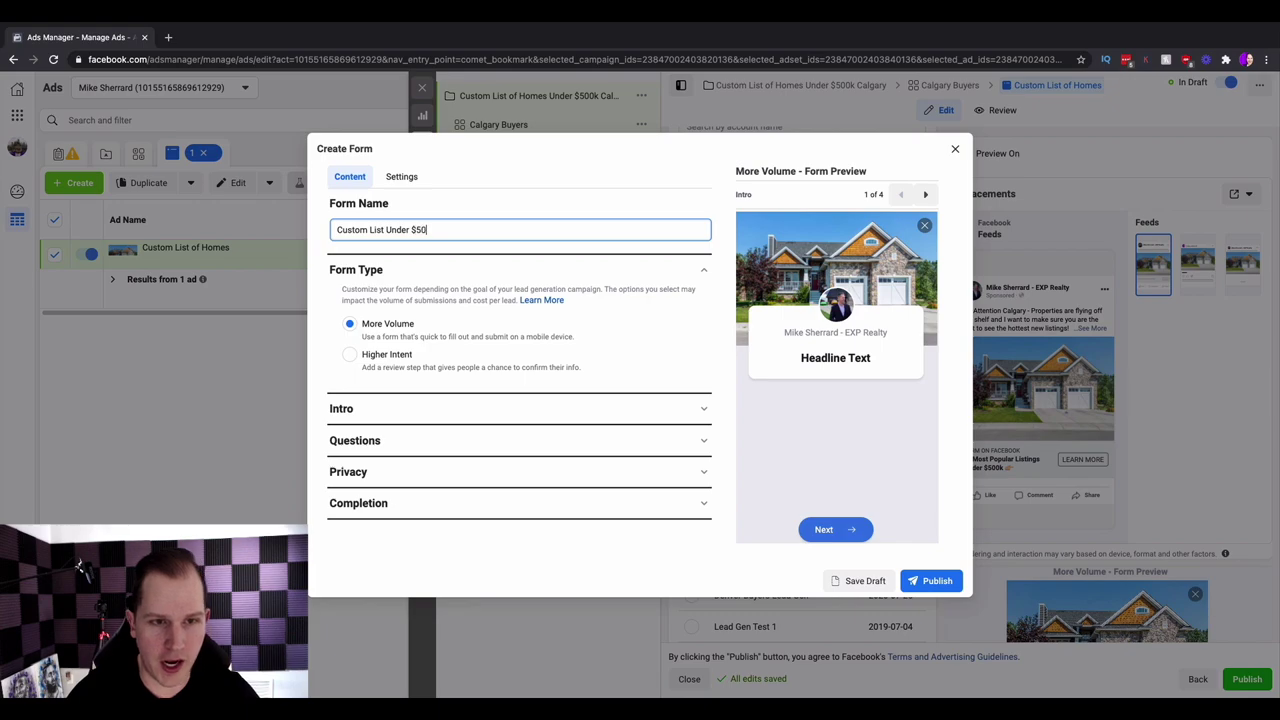
{"action": "type", "text": "0k"}
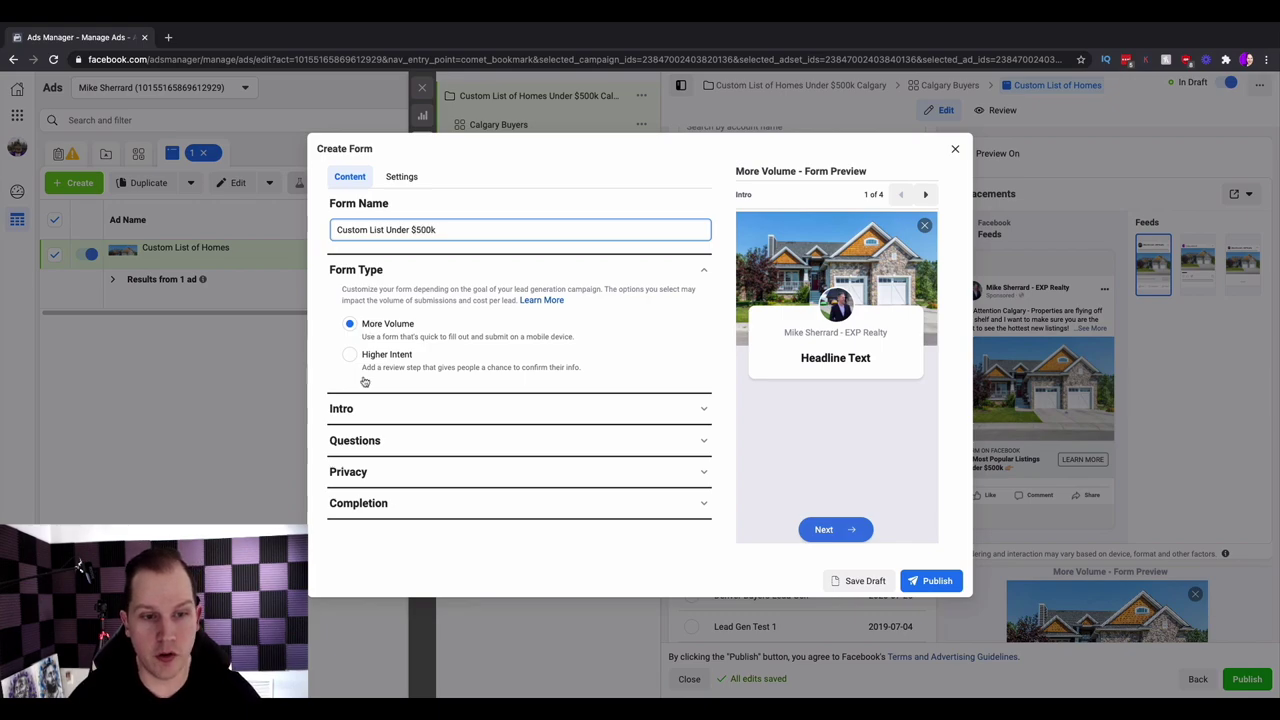
- Set the intro greeting headline to 'Where would you like us to send your custom list?'
{"action": "left_click", "coordinate": [691, 410]}
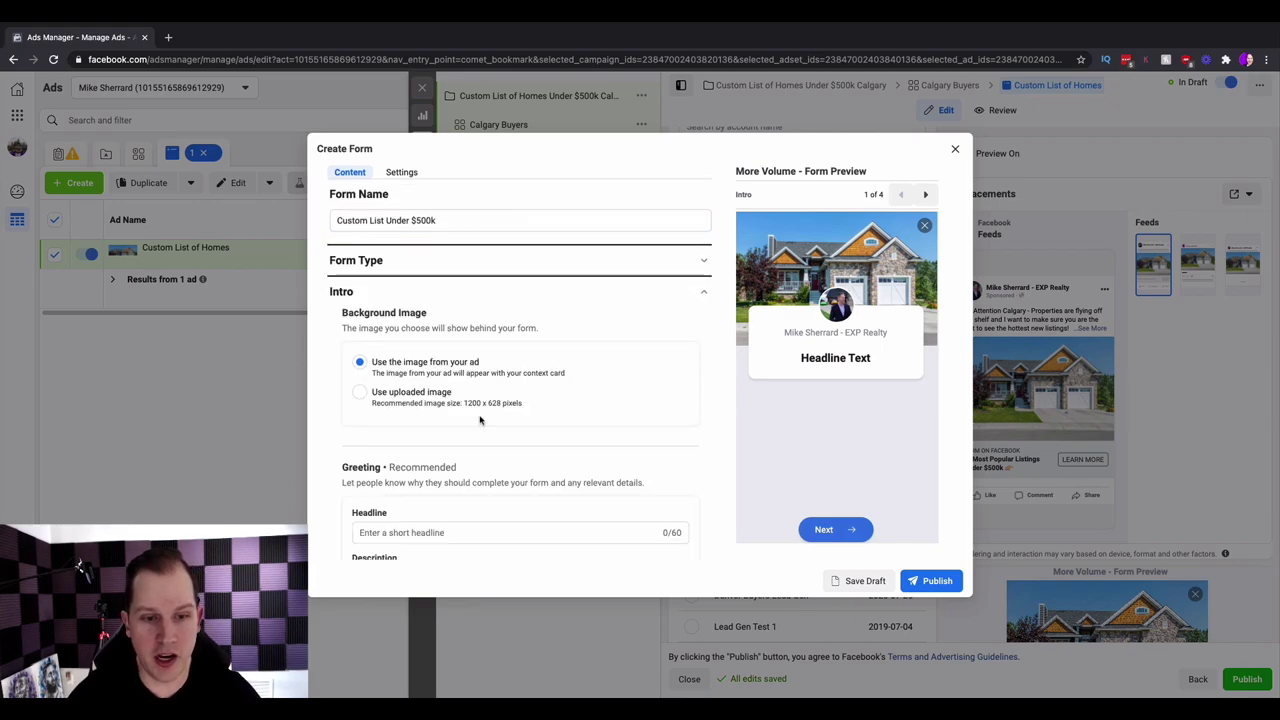
{"action": "scroll", "coordinate": [480, 420], "scroll_direction": "down", "scroll_amount": 1}
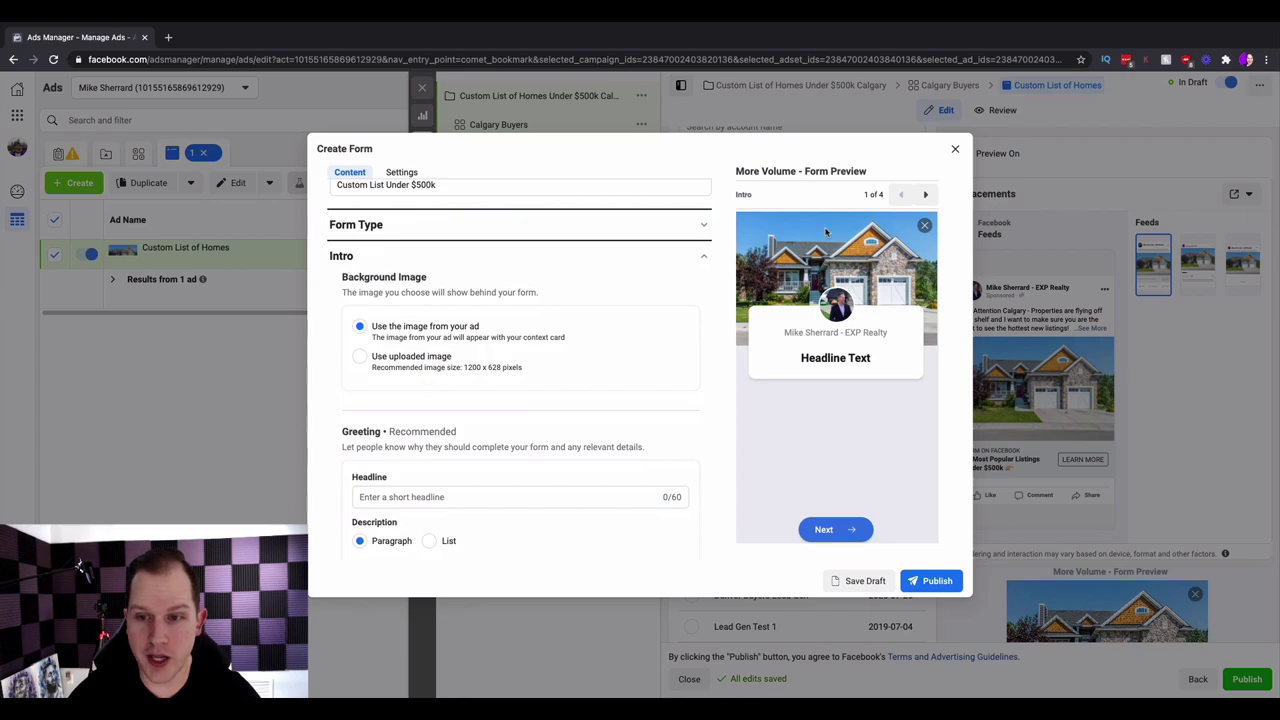
{"action": "scroll", "coordinate": [610, 321], "scroll_direction": "down", "scroll_amount": 1}
{"action": "scroll", "coordinate": [610, 321], "scroll_direction": "down", "scroll_amount": 4}
{"action": "left_click", "coordinate": [471, 308]}
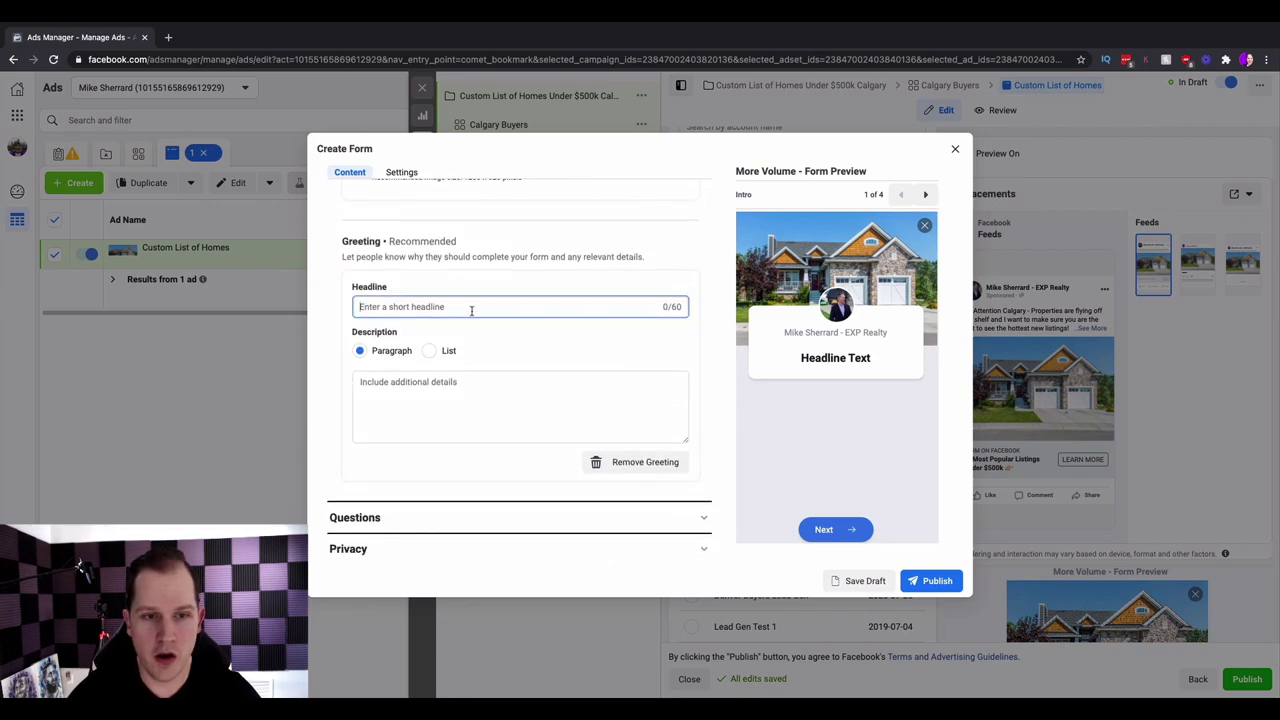
{"action": "type", "text": "Where wou"}
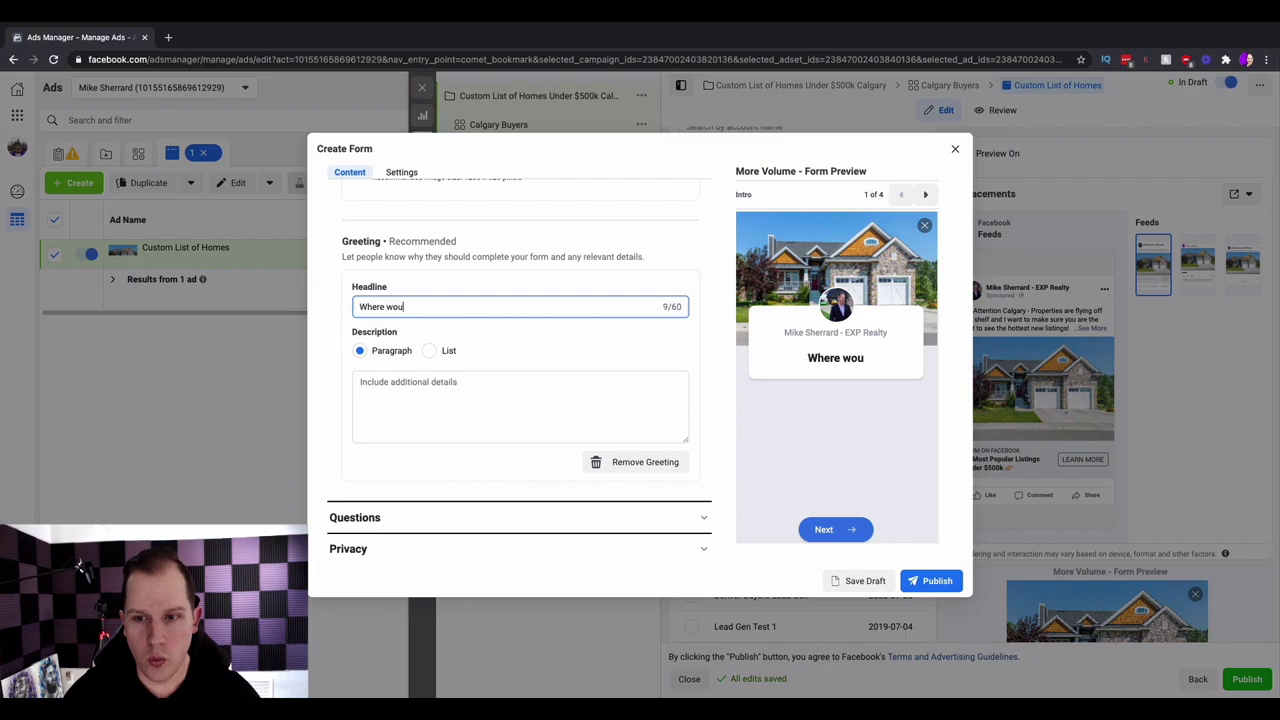
{"action": "type", "text": "ld you like us to"}
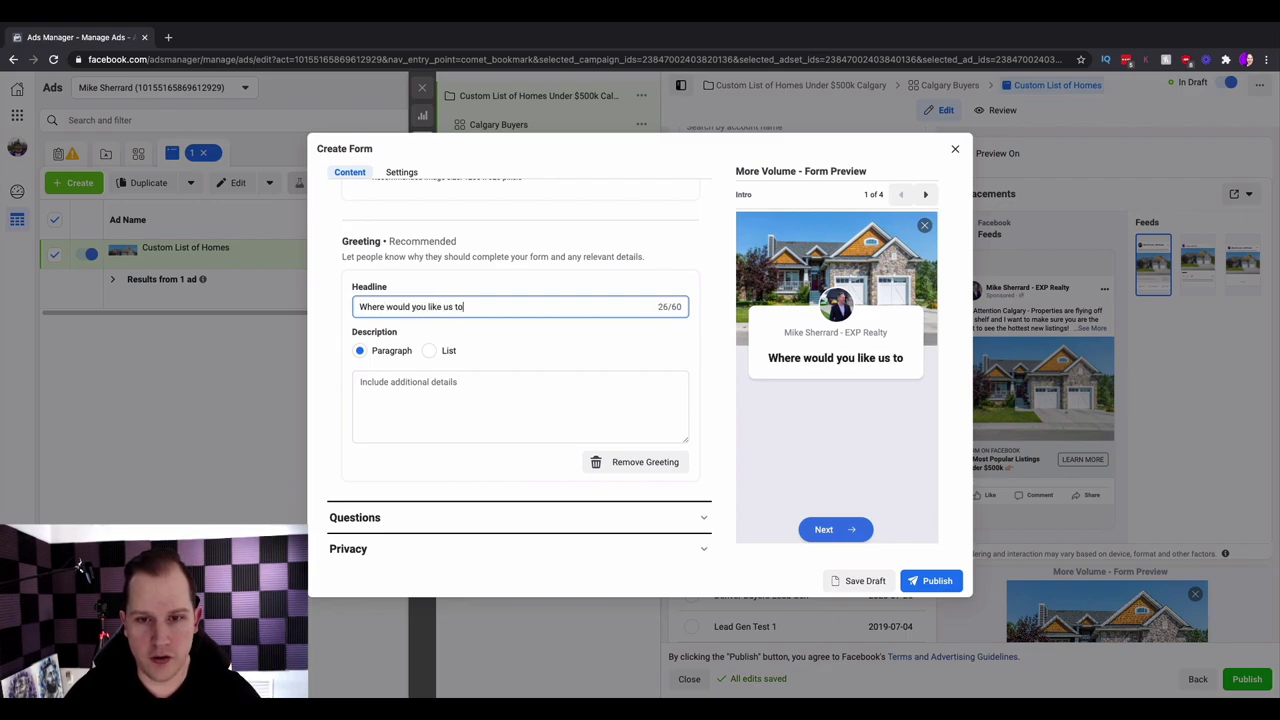
{"action": "type", "text": " send the pl"}
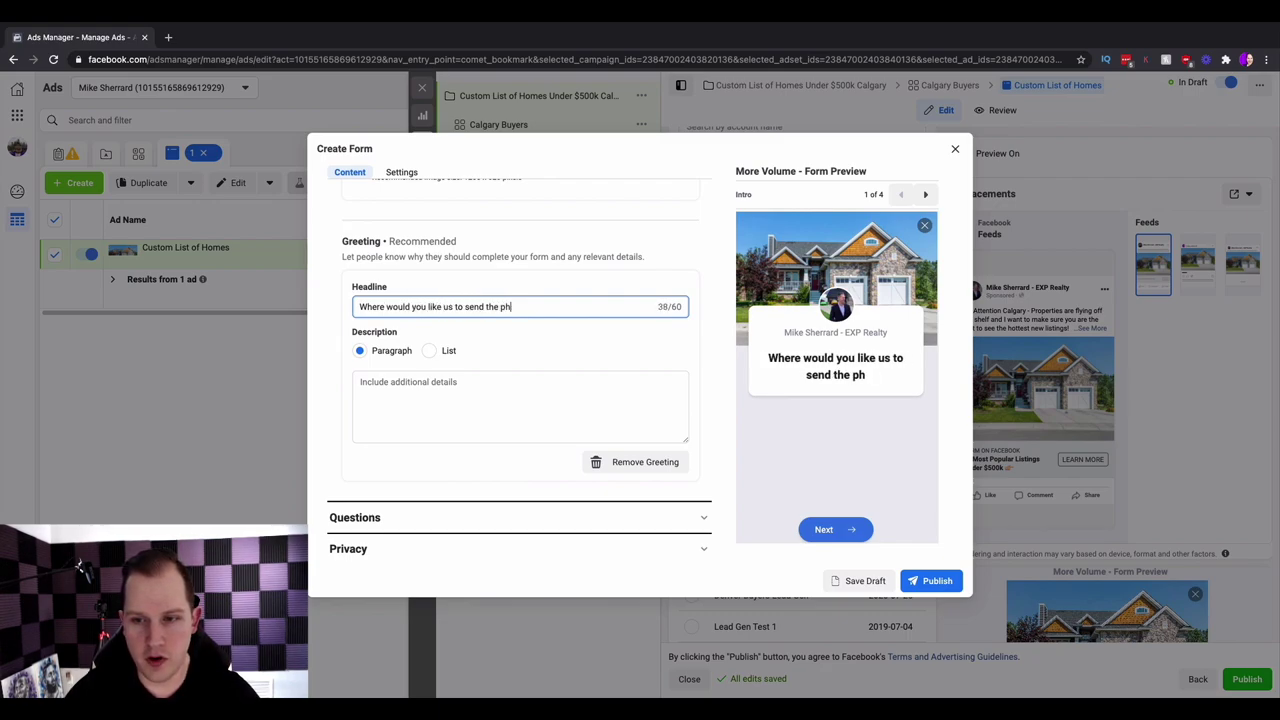
{"action": "key", "text": "BackSpace"}
{"action": "key", "text": "BackSpace"}
{"action": "key", "text": "BackSpace"}
{"action": "key", "text": "BackSpace"}
{"action": "key", "text": "BackSpace"}
{"action": "key", "text": "BackSpace"}
{"action": "type", "text": "your custom list?"}
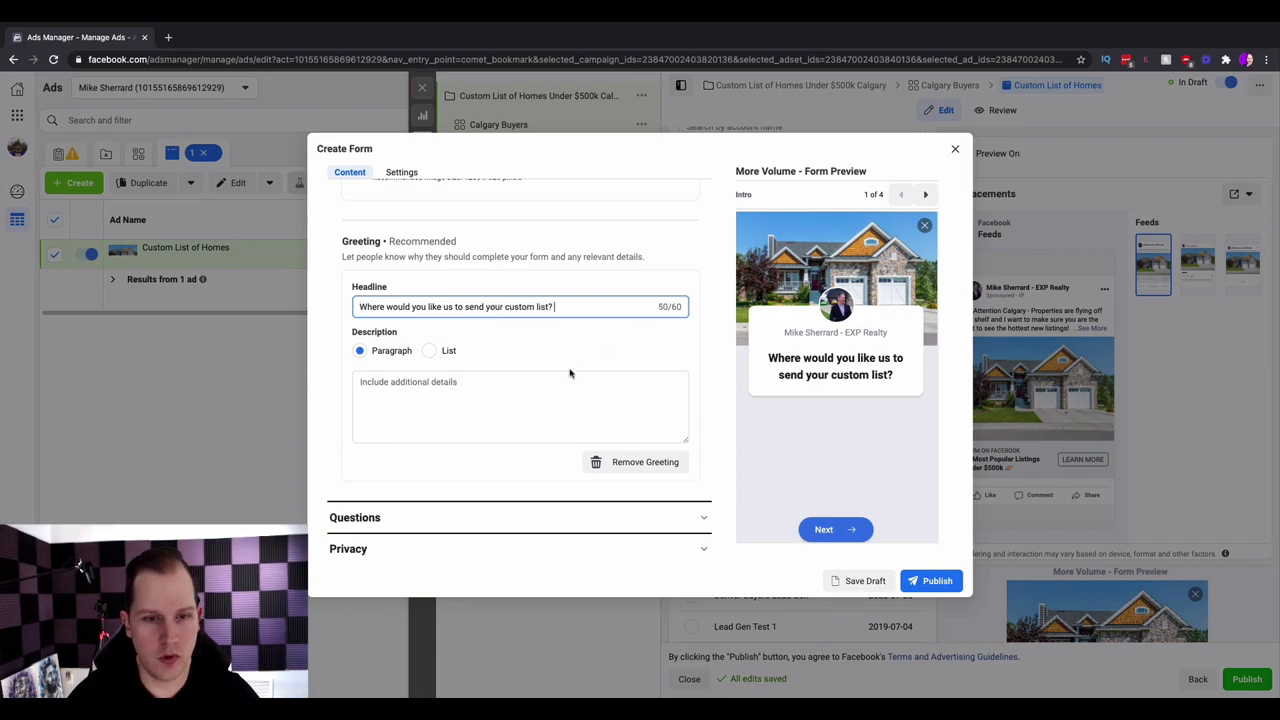
{"action": "scroll", "coordinate": [570, 373], "scroll_direction": "down", "scroll_amount": 1}
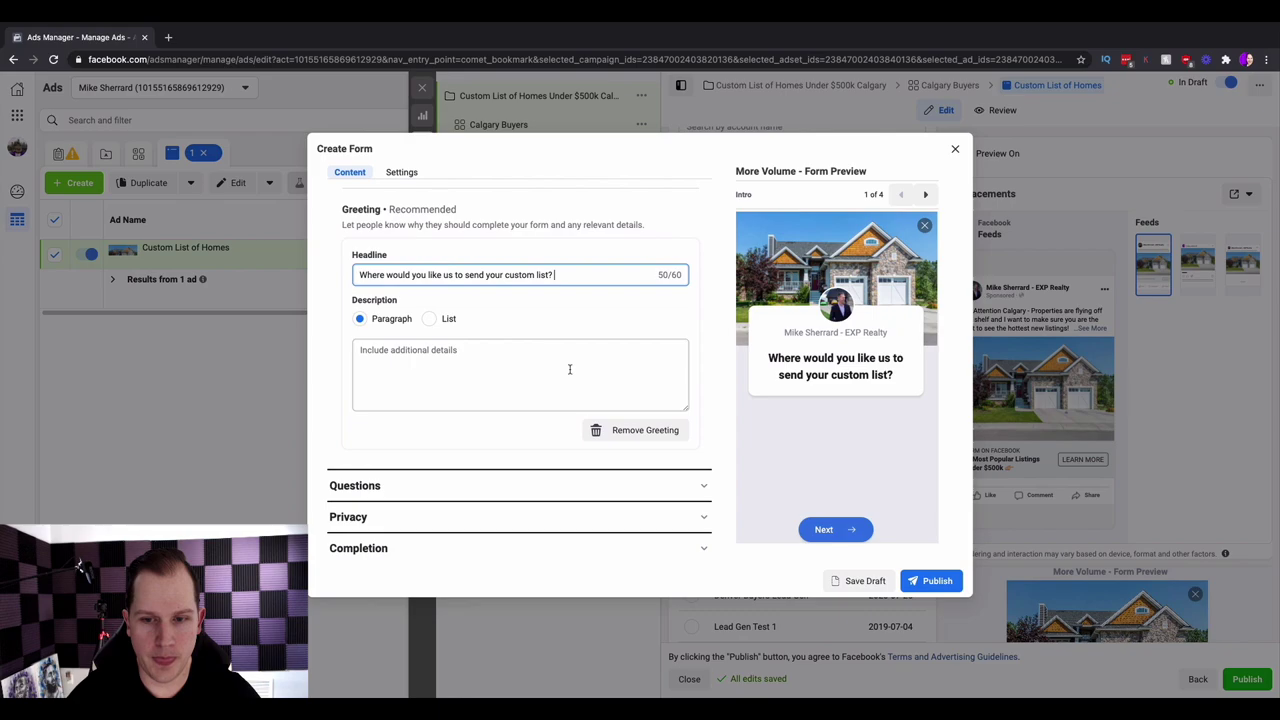
{"action": "scroll", "coordinate": [570, 369], "scroll_direction": "down", "scroll_amount": 1}
{"action": "left_click", "coordinate": [531, 365]}
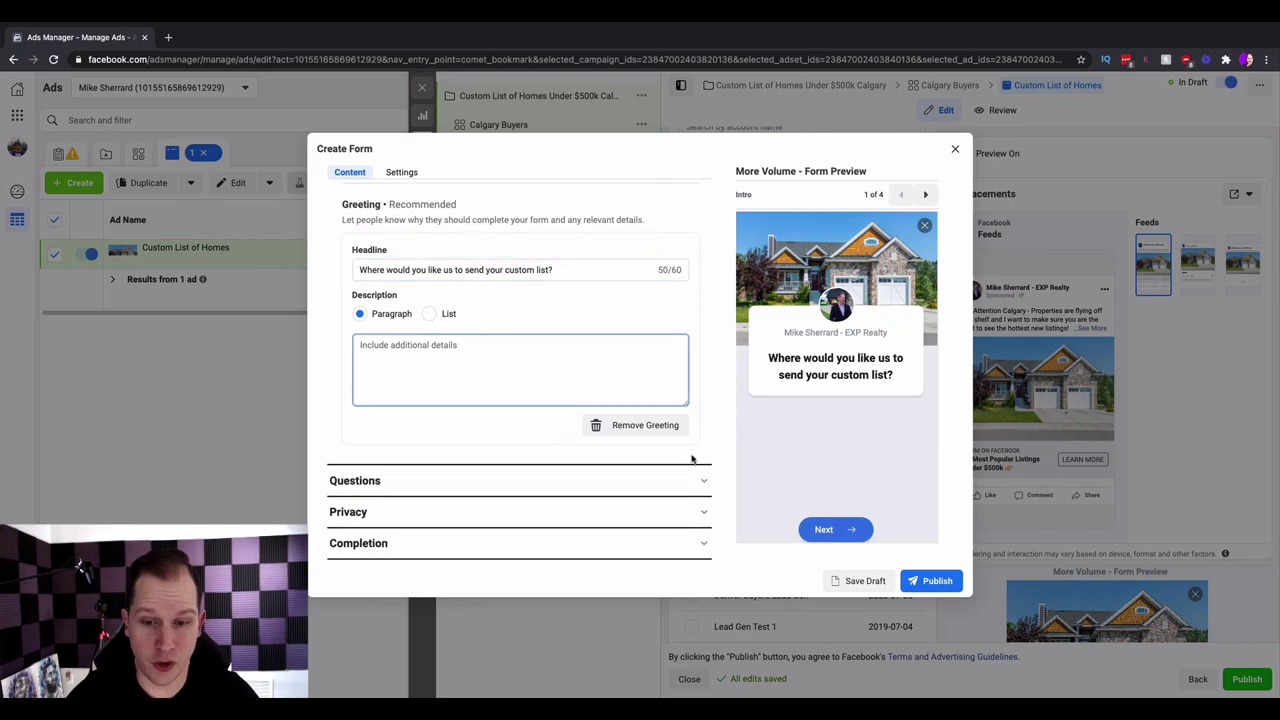
{"action": "left_click", "coordinate": [702, 484]}
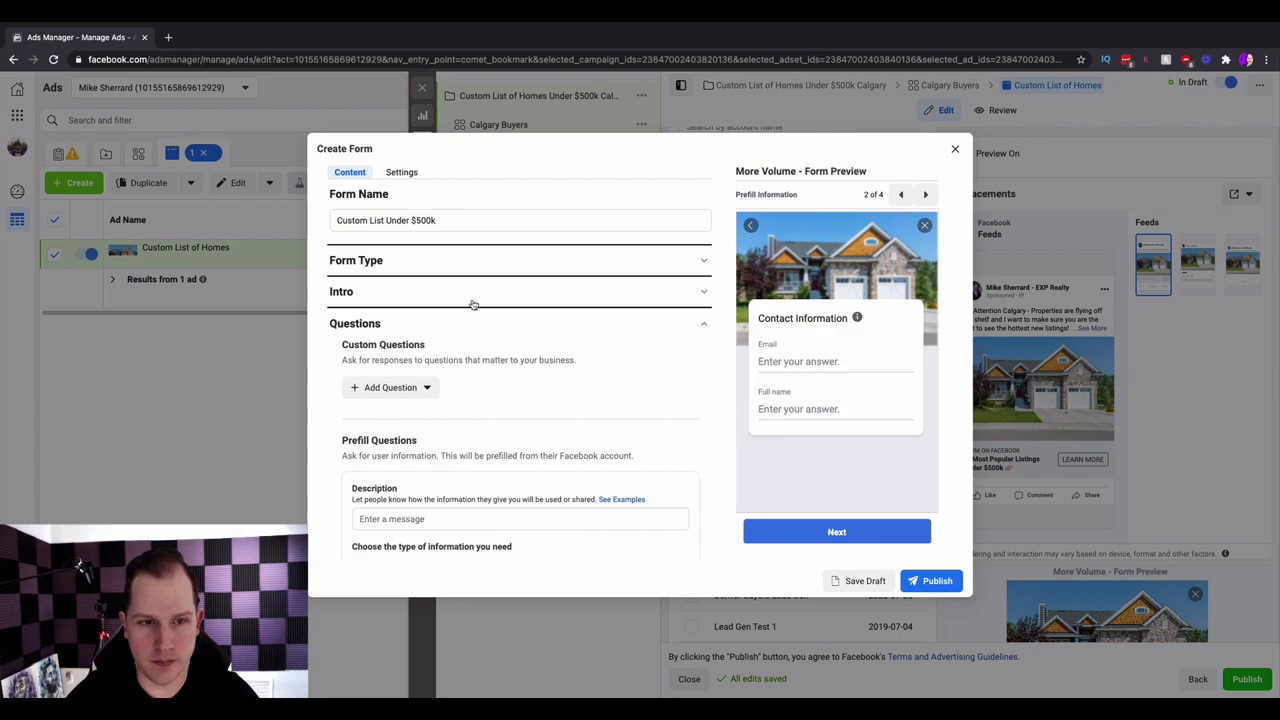
- Add a phone number question and move Full name above Email, giving name, email, phone order
{"action": "scroll", "coordinate": [440, 385], "scroll_direction": "down", "scroll_amount": 5}
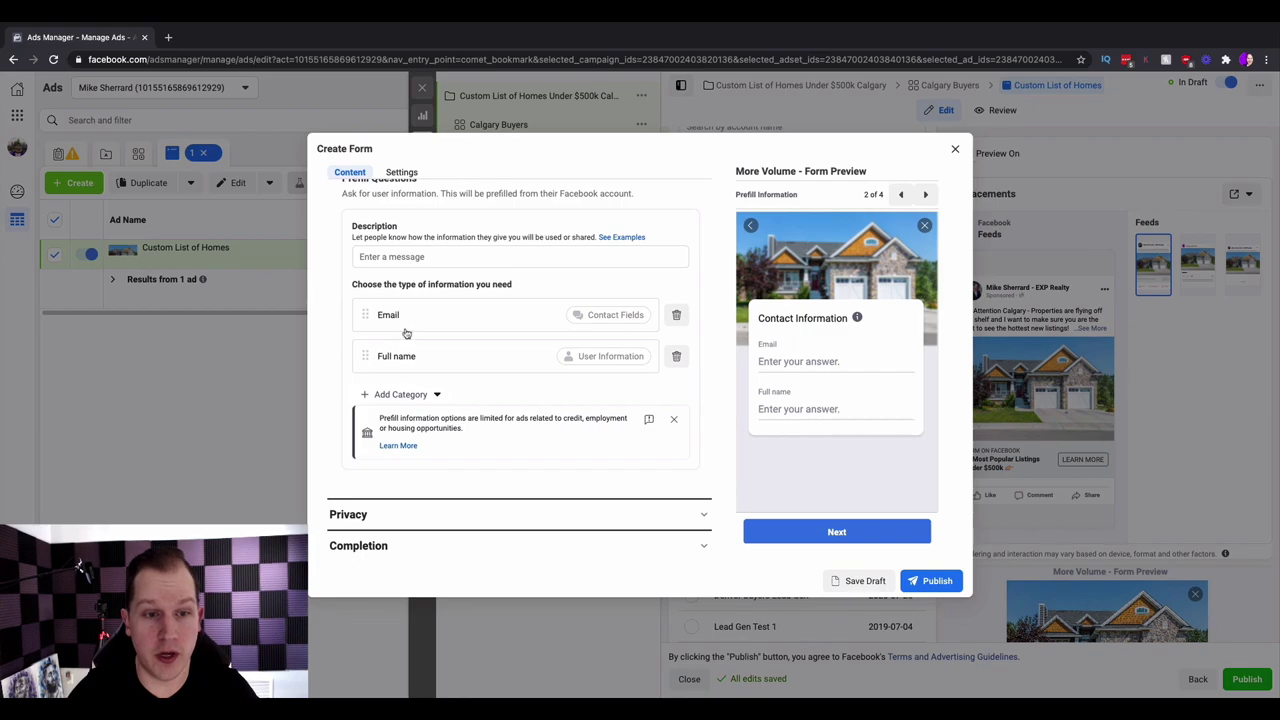
{"action": "left_click", "coordinate": [408, 395]}
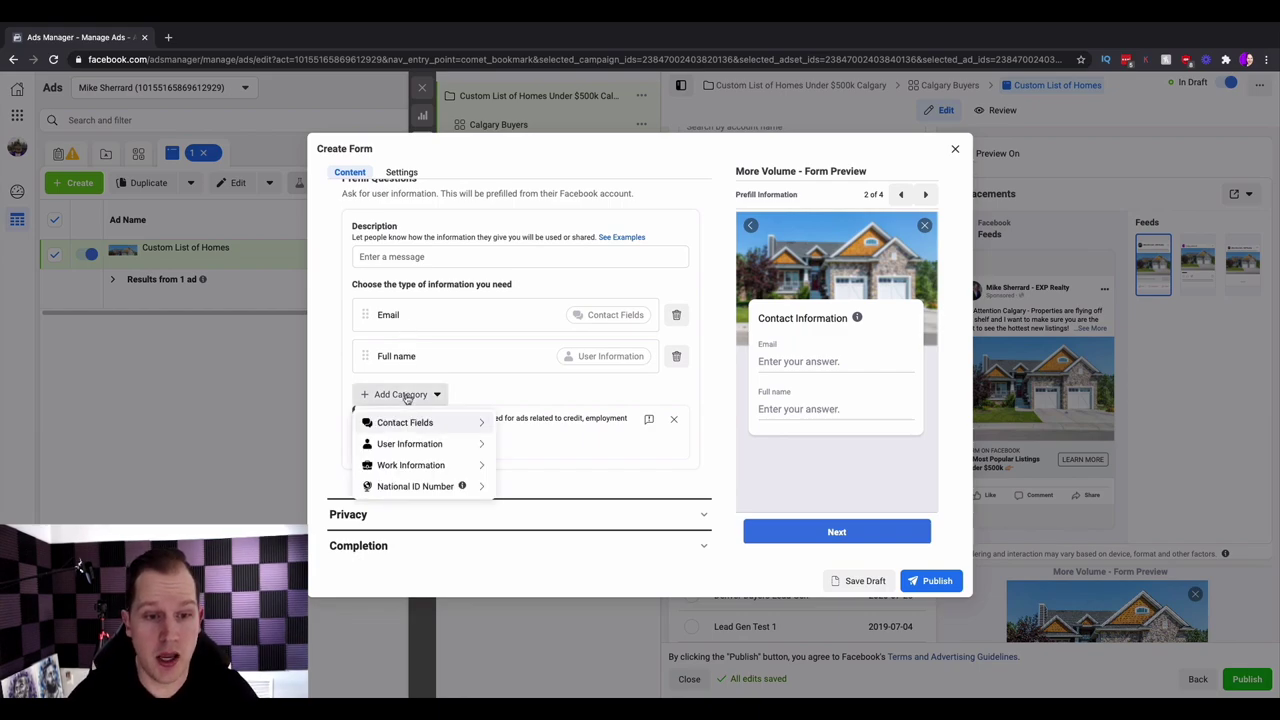
{"action": "mouse_move", "coordinate": [420, 444]}
{"action": "mouse_move", "coordinate": [485, 425]}
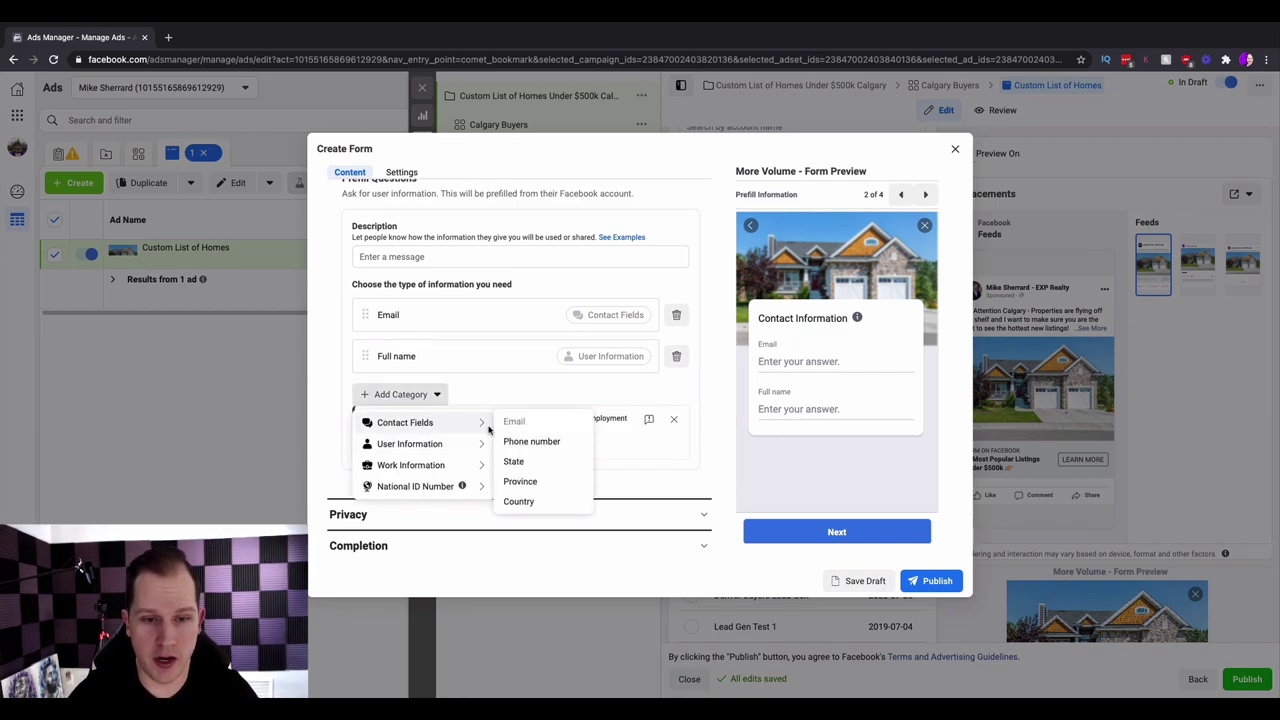
{"action": "left_click", "coordinate": [523, 443]}
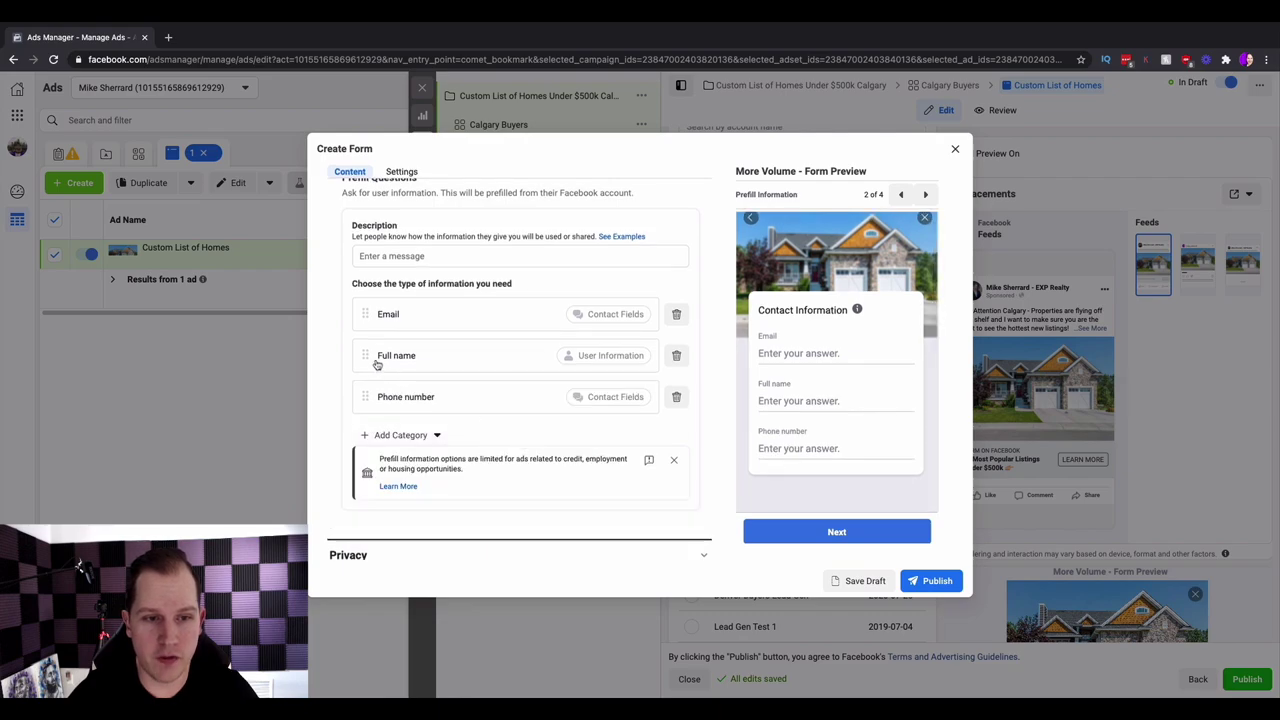
{"action": "left_click_drag", "start_coordinate": [364, 355], "coordinate": [364, 304]}
{"action": "scroll", "coordinate": [640, 346], "scroll_direction": "down", "scroll_amount": 2}
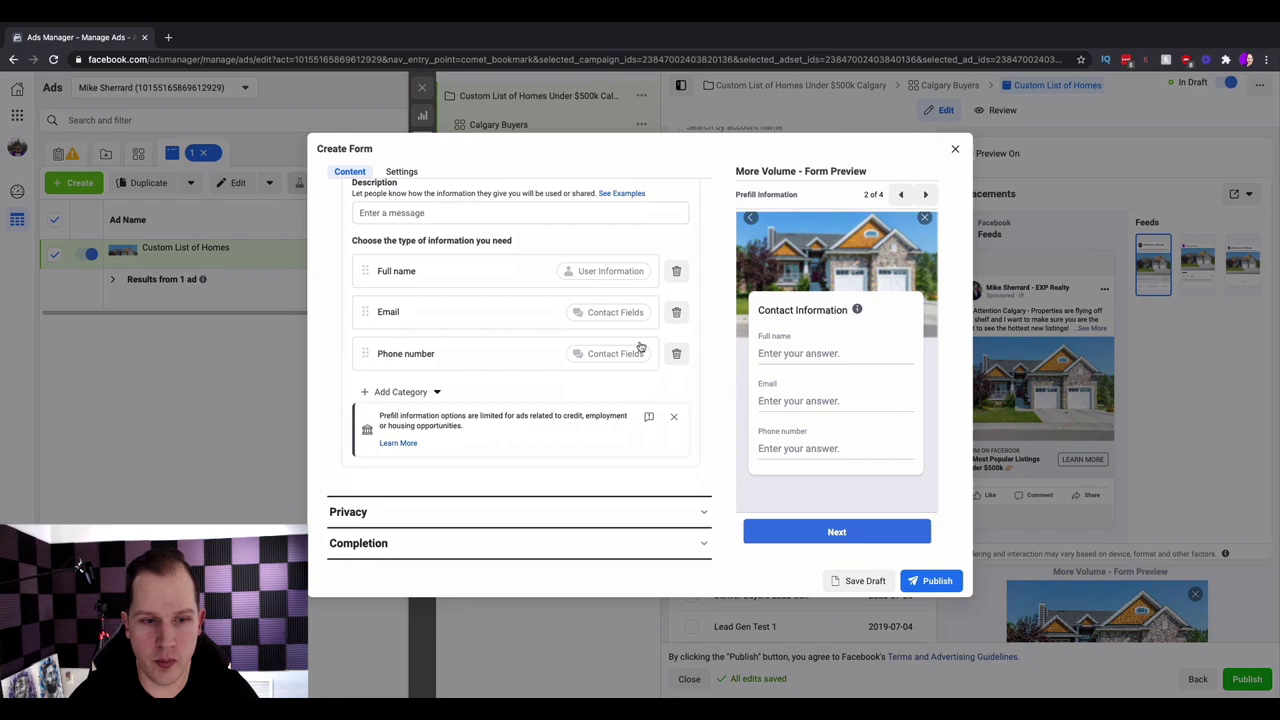
{"action": "left_click", "coordinate": [700, 511]}
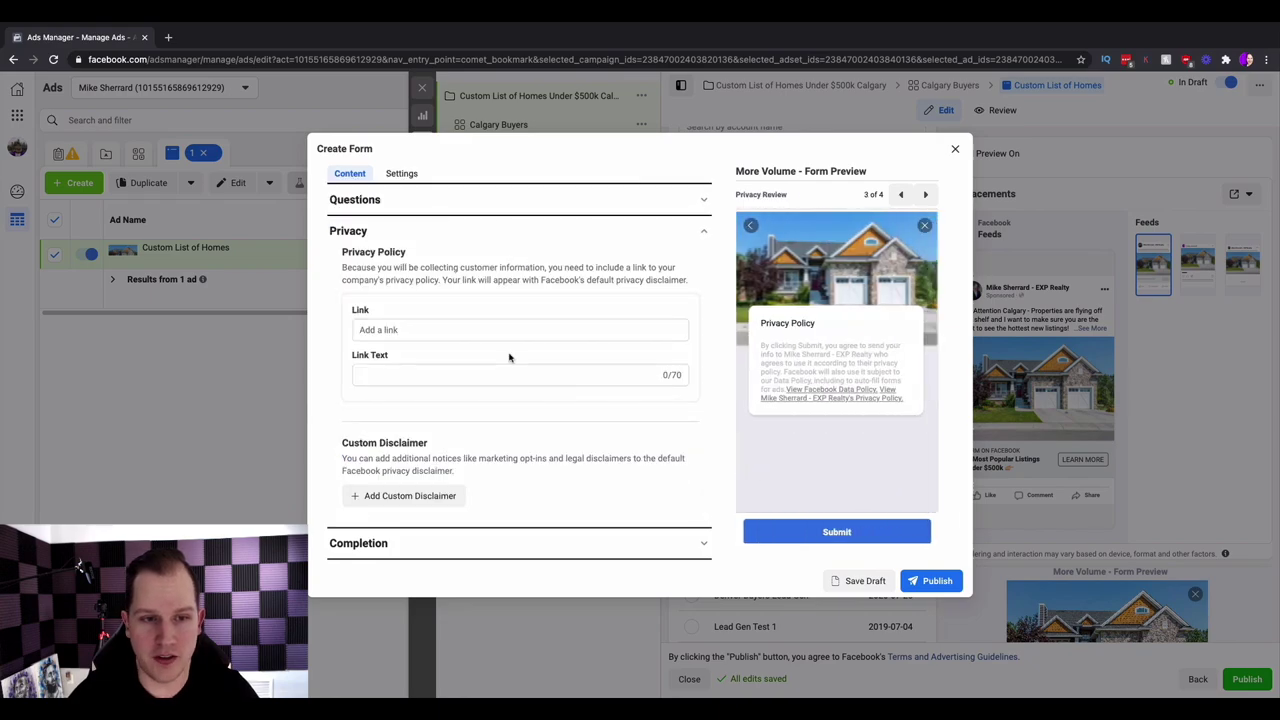
- Enter 'Privacy Policy' as the display text for the form's privacy link
{"action": "left_click", "coordinate": [439, 371]}
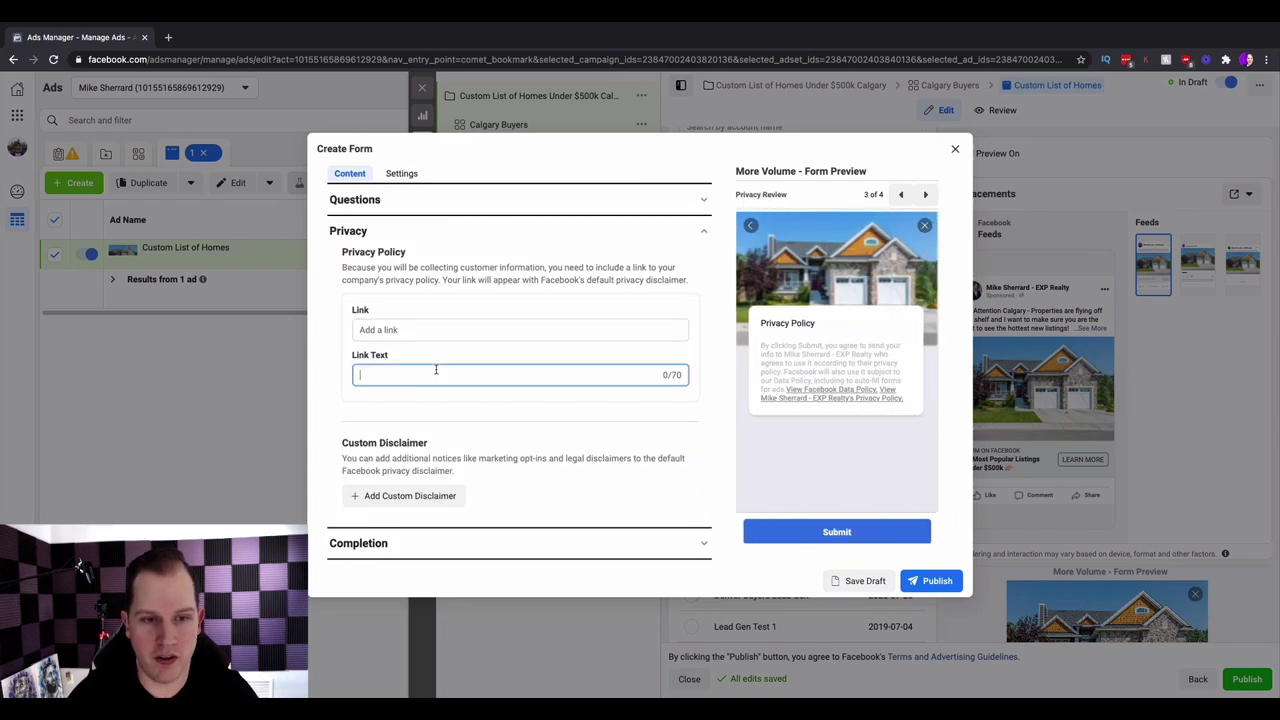
{"action": "type", "text": "Pr"}
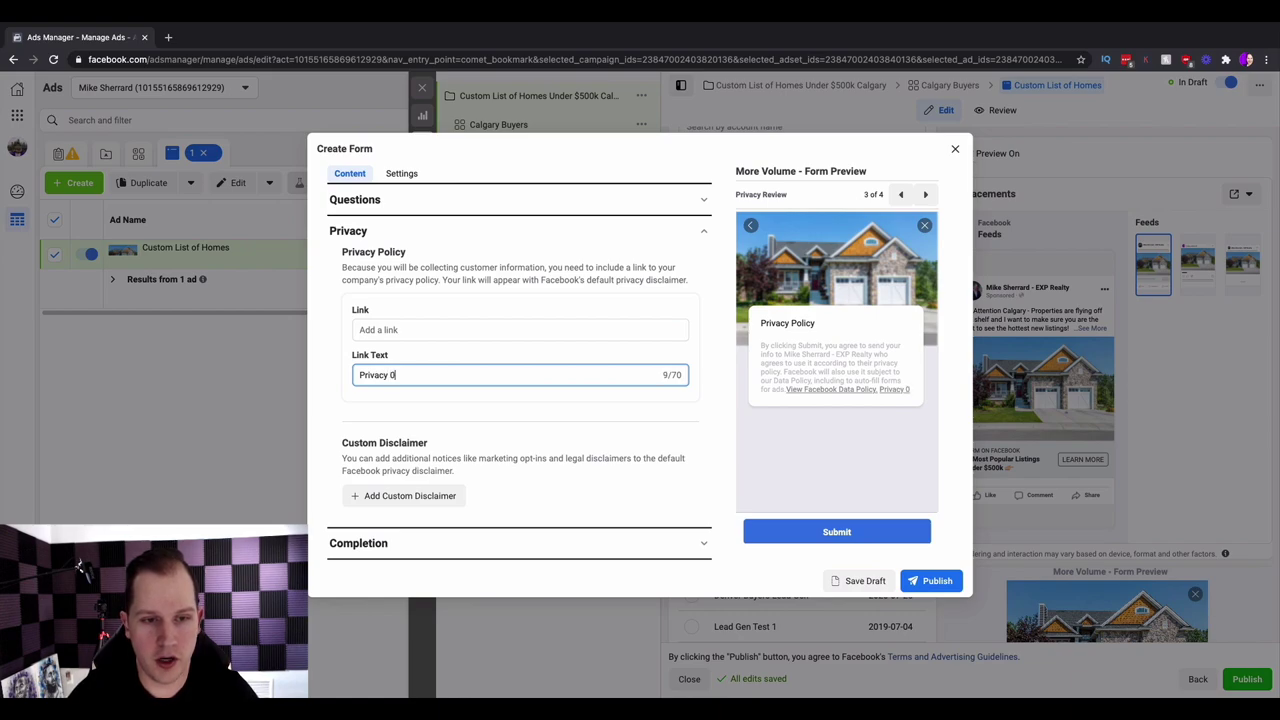
{"action": "type", "text": "ivacy Policy"}
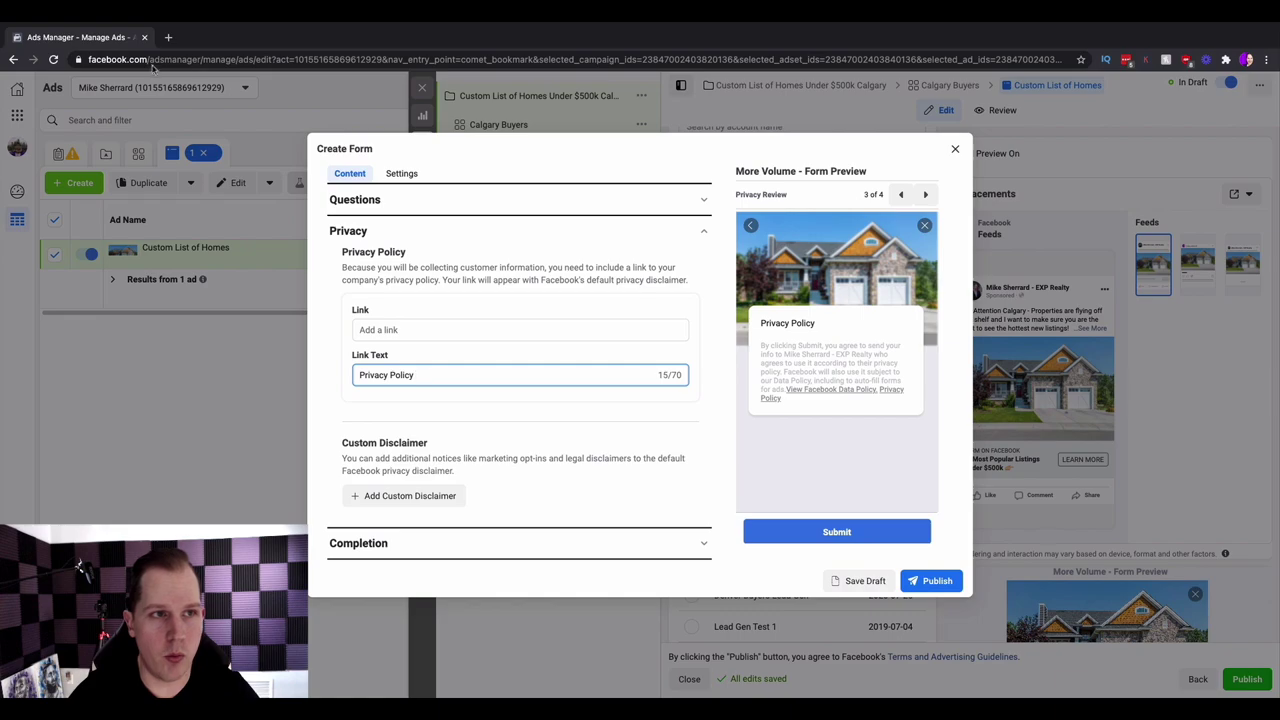
{"action": "left_click", "coordinate": [168, 37]}
- Load the agent's eXp Realty website in the new browser tab
{"action": "type", "text": "mnucga"}
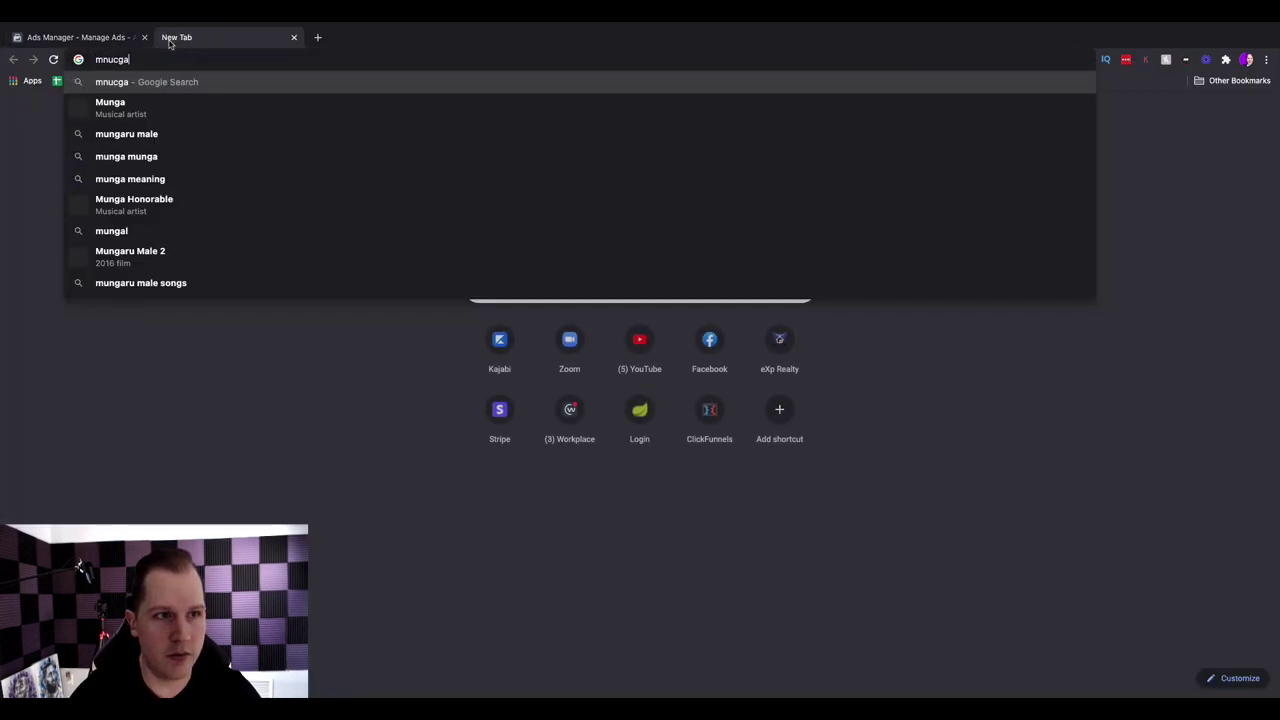
{"action": "key", "text": "BackSpace"}
{"action": "key", "text": "BackSpace"}
{"action": "type", "text": "ichael"}
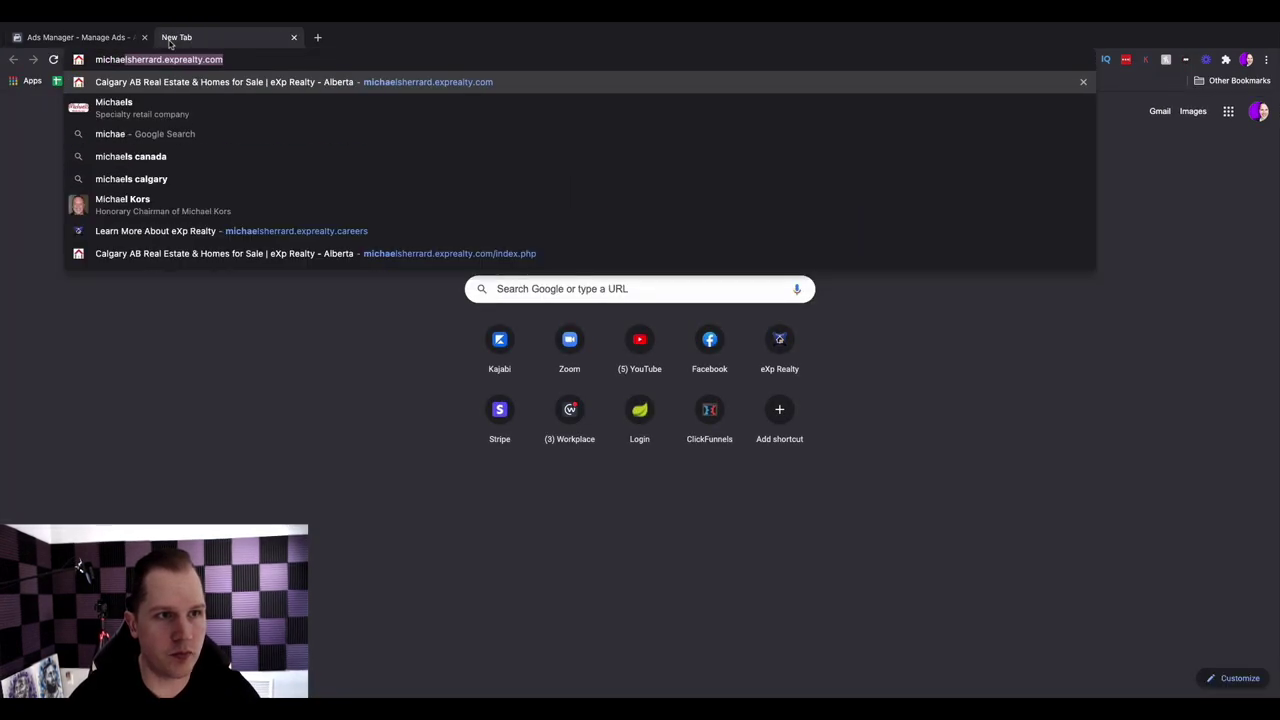
{"action": "key", "text": "Return"}
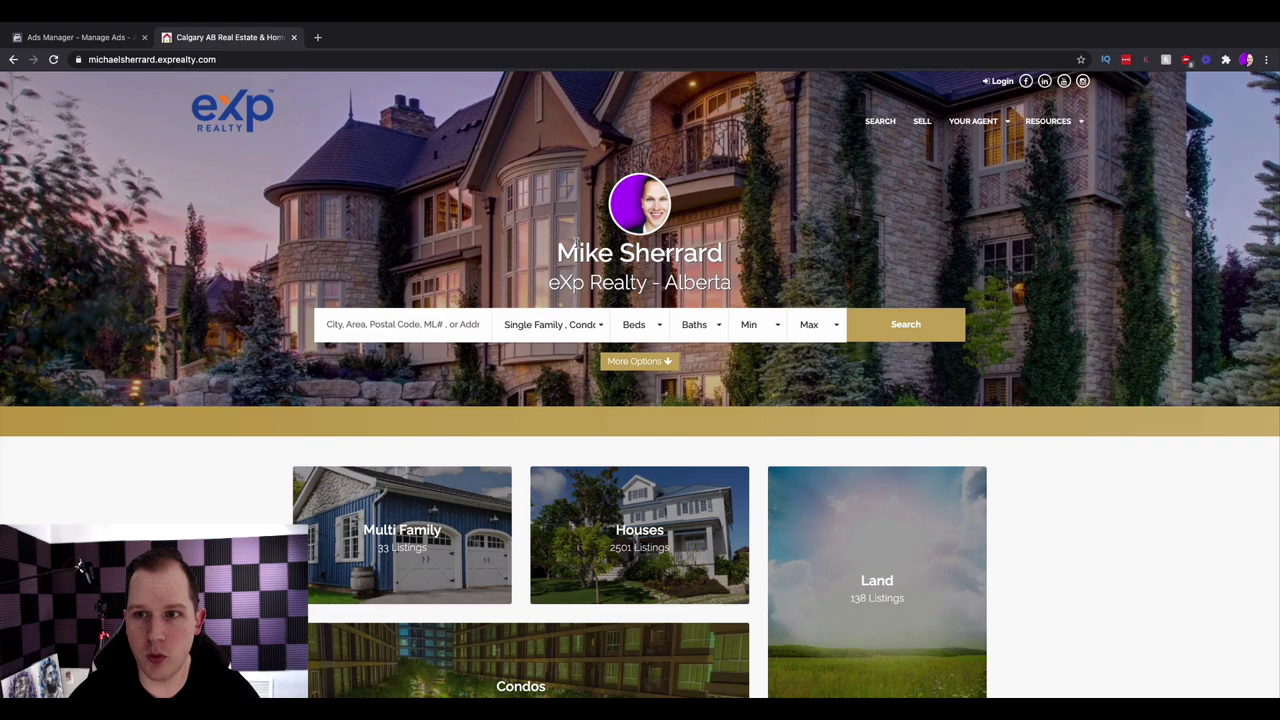
- Open the site's Privacy Policy page from the footer and copy its web address
{"action": "scroll", "coordinate": [617, 208], "scroll_direction": "down", "scroll_amount": 10}
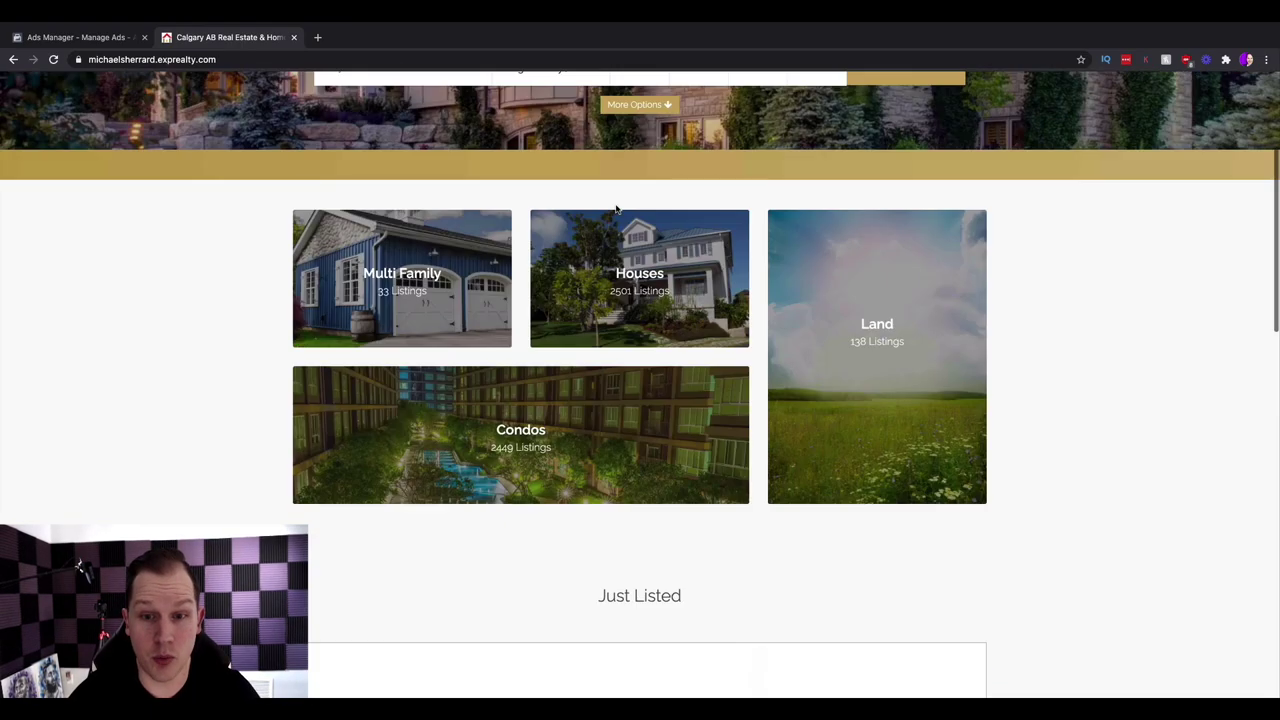
{"action": "scroll", "coordinate": [617, 208], "scroll_direction": "down", "scroll_amount": 1}
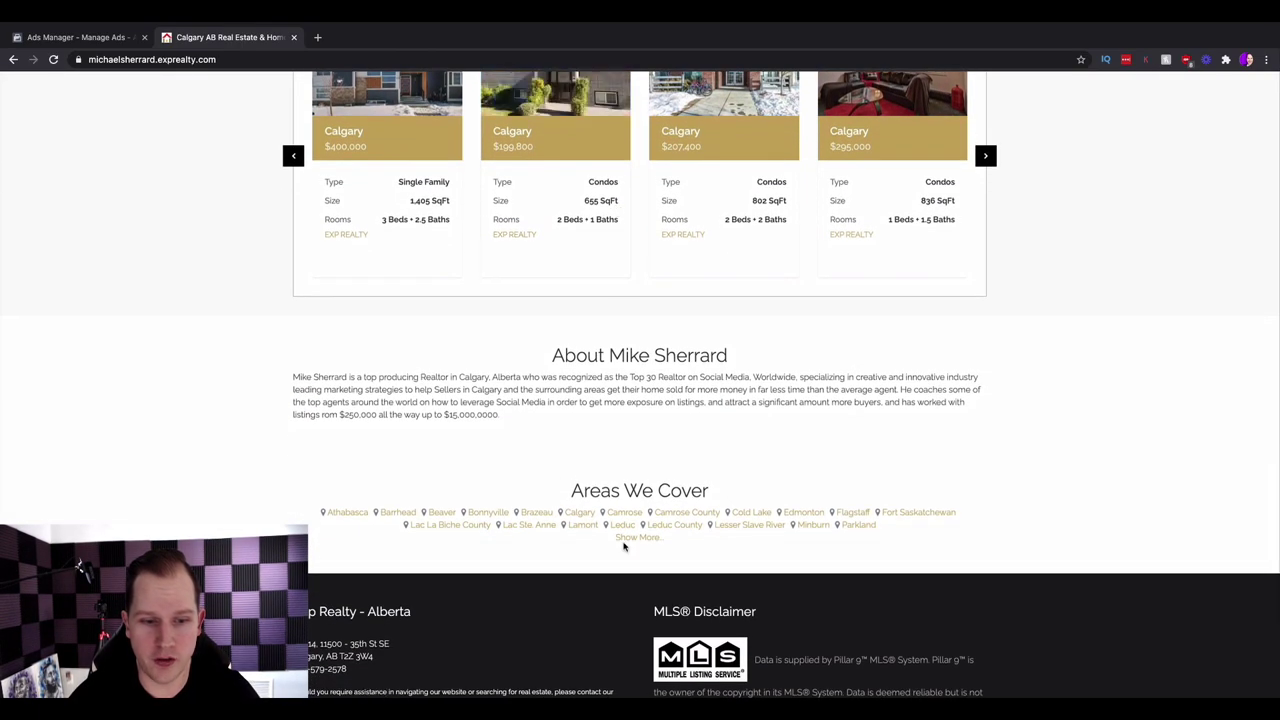
{"action": "scroll", "coordinate": [623, 546], "scroll_direction": "down", "scroll_amount": 2}
{"action": "left_click", "coordinate": [520, 670]}
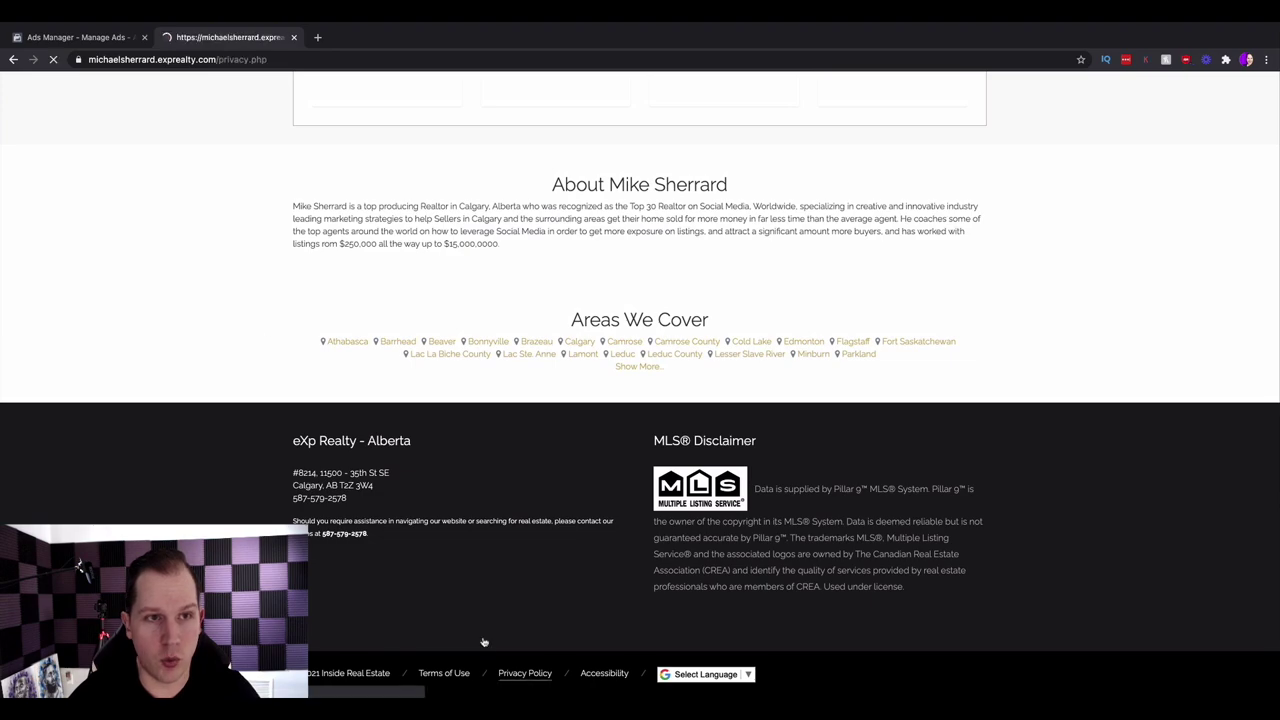
{"action": "left_click", "coordinate": [192, 60]}
{"action": "key", "text": "cmd+c"}
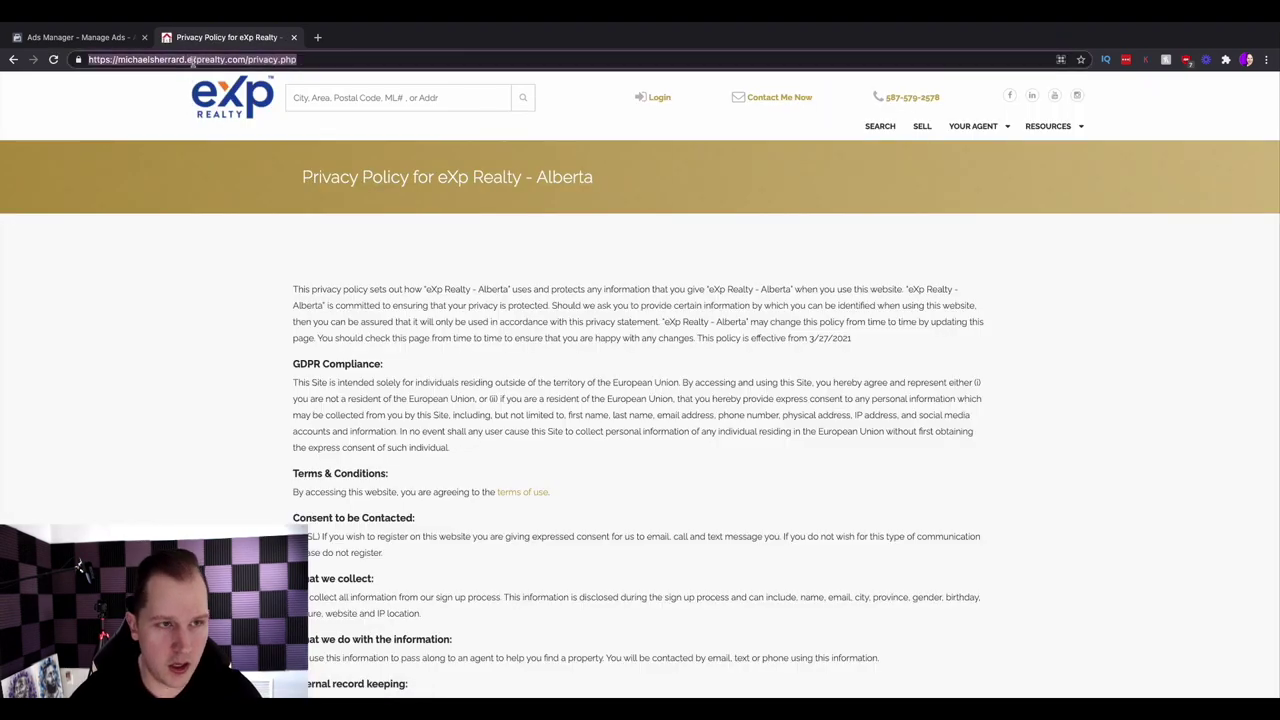
{"action": "left_click", "coordinate": [75, 37]}
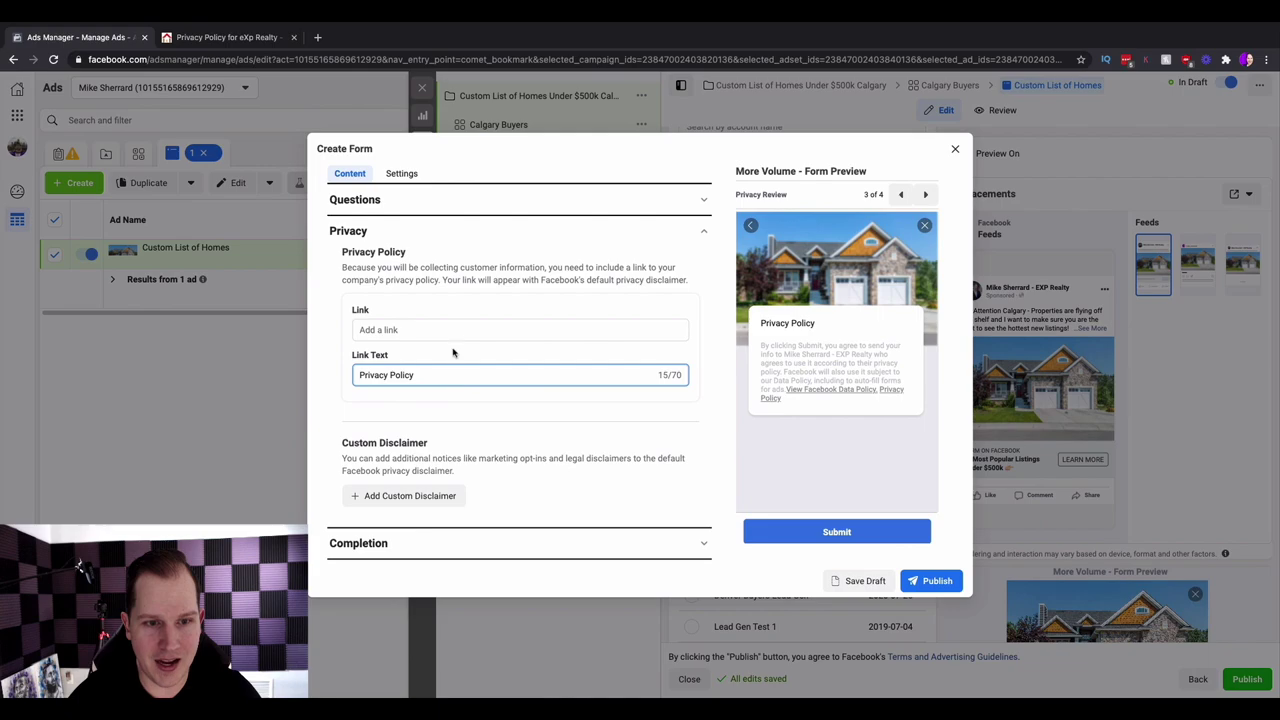
- Paste the eXp Realty privacy policy URL into the form's privacy link field
{"action": "left_click", "coordinate": [452, 330]}
{"action": "key", "text": "cmd+v"}
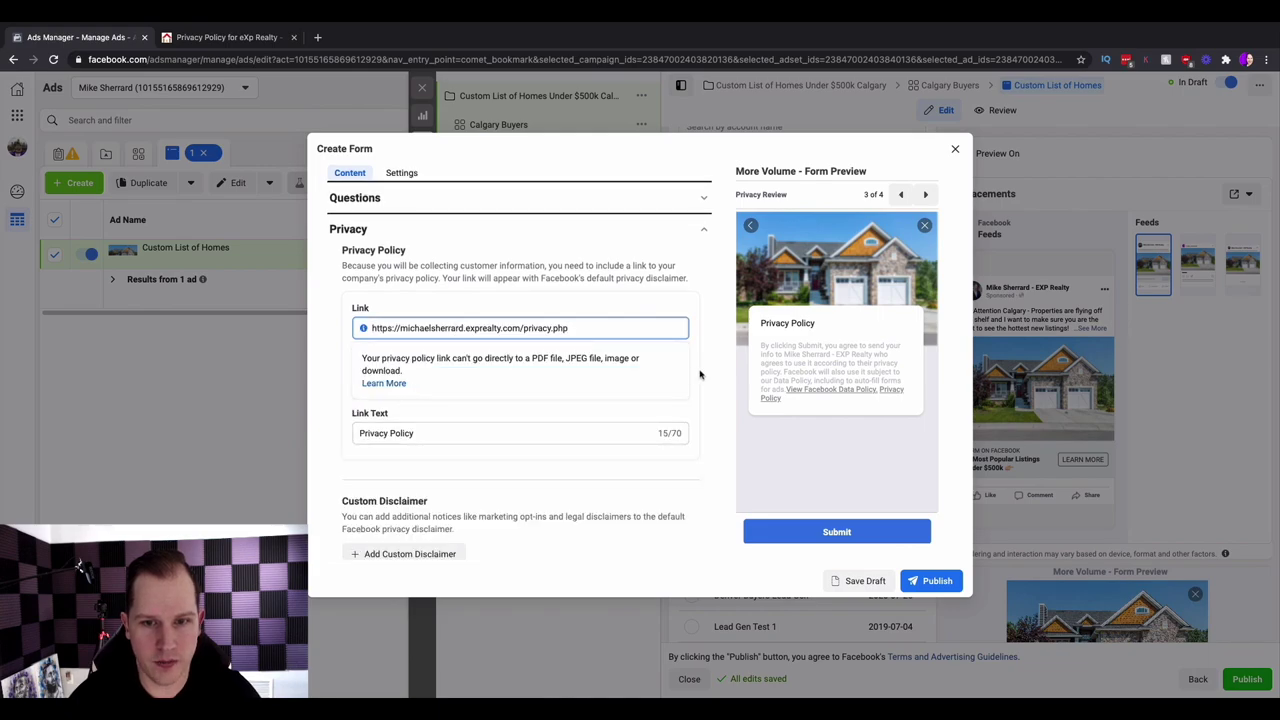
{"action": "left_click", "coordinate": [700, 374]}
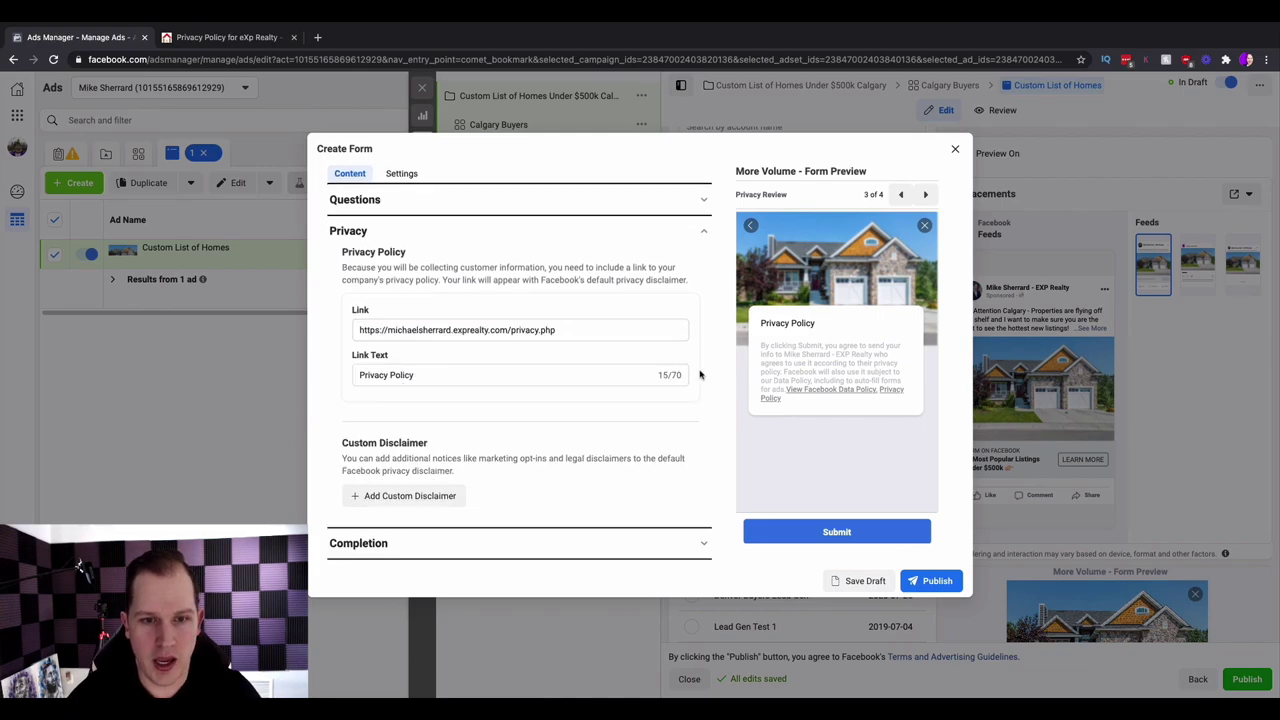
- Set the completion headline to 'Thank You! Click below for your FREE List of Homes!' plus house emoji, clearing the description
{"action": "left_click", "coordinate": [704, 548]}
{"action": "scroll", "coordinate": [703, 543], "scroll_direction": "down", "scroll_amount": 1}
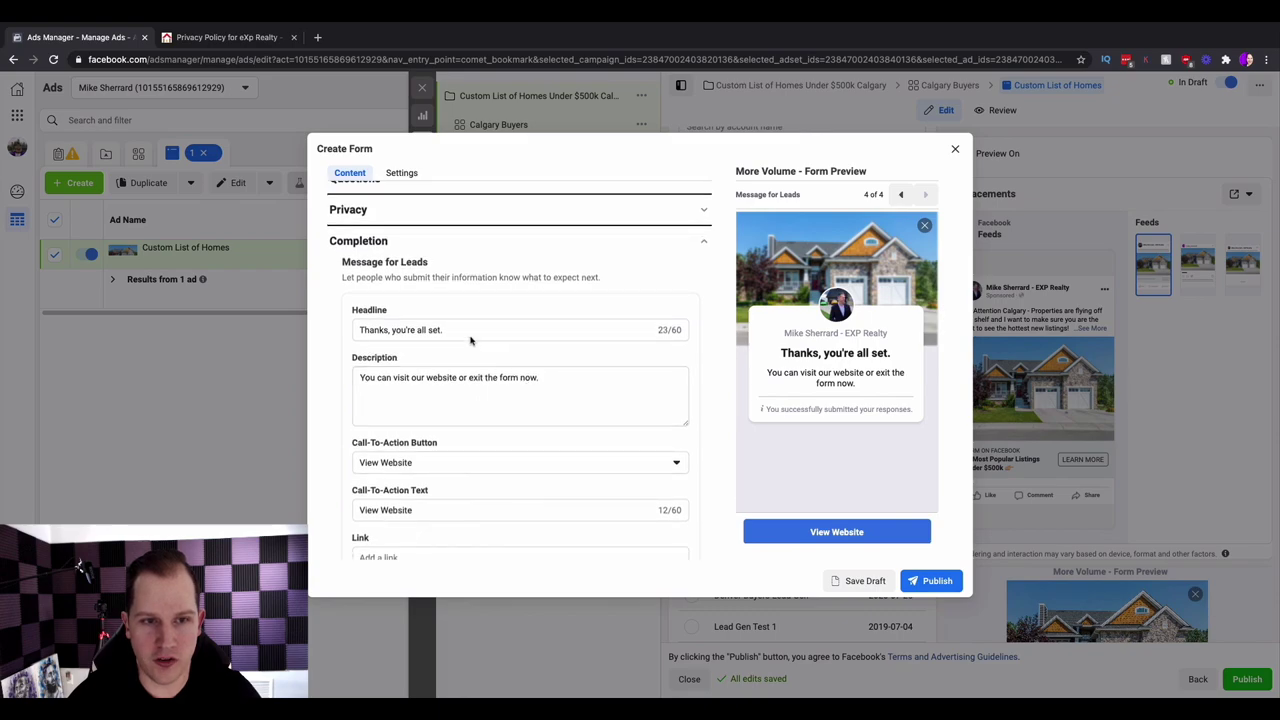
{"action": "left_click_drag", "start_coordinate": [465, 328], "coordinate": [326, 333]}
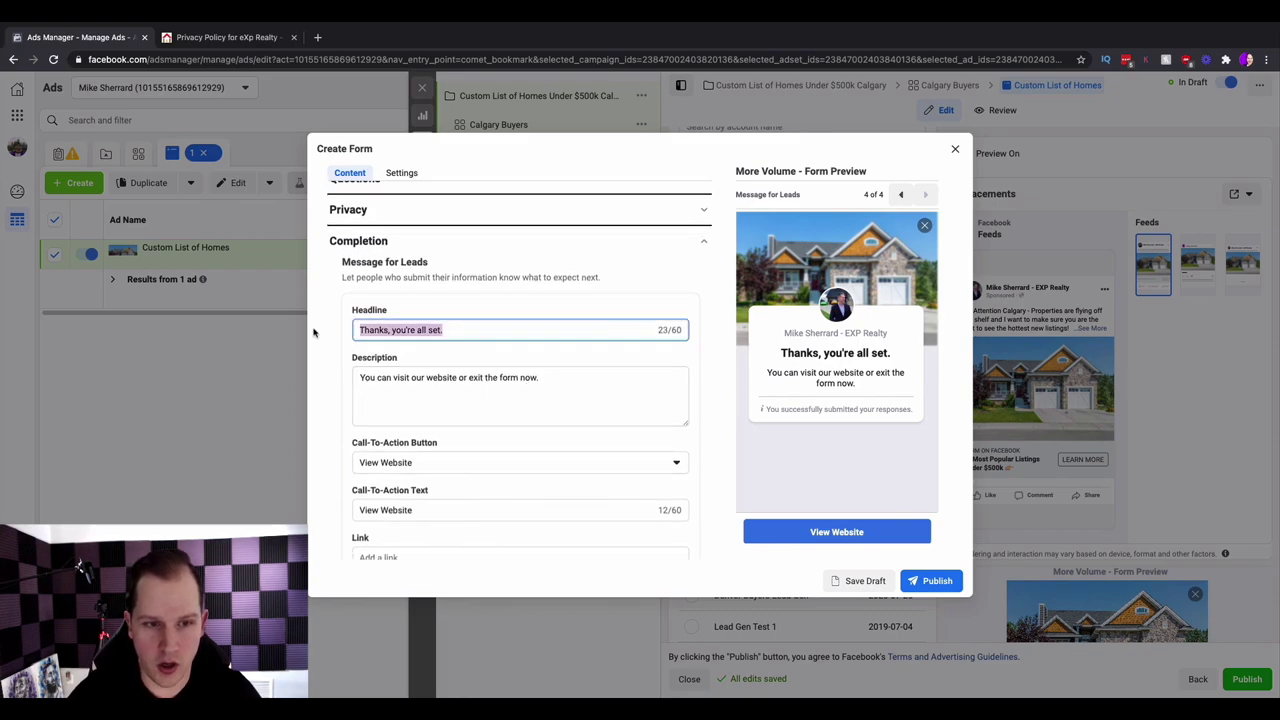
{"action": "type", "text": "Thank You"}
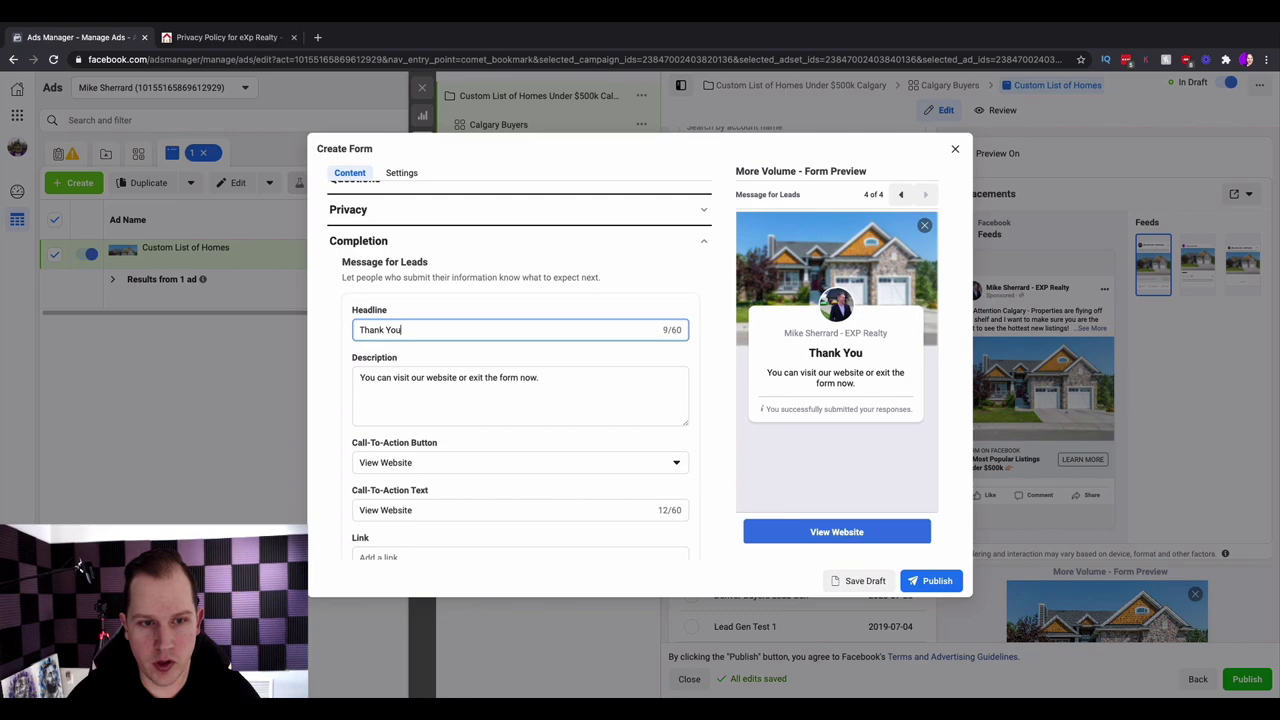
{"action": "type", "text": "! Click bel"}
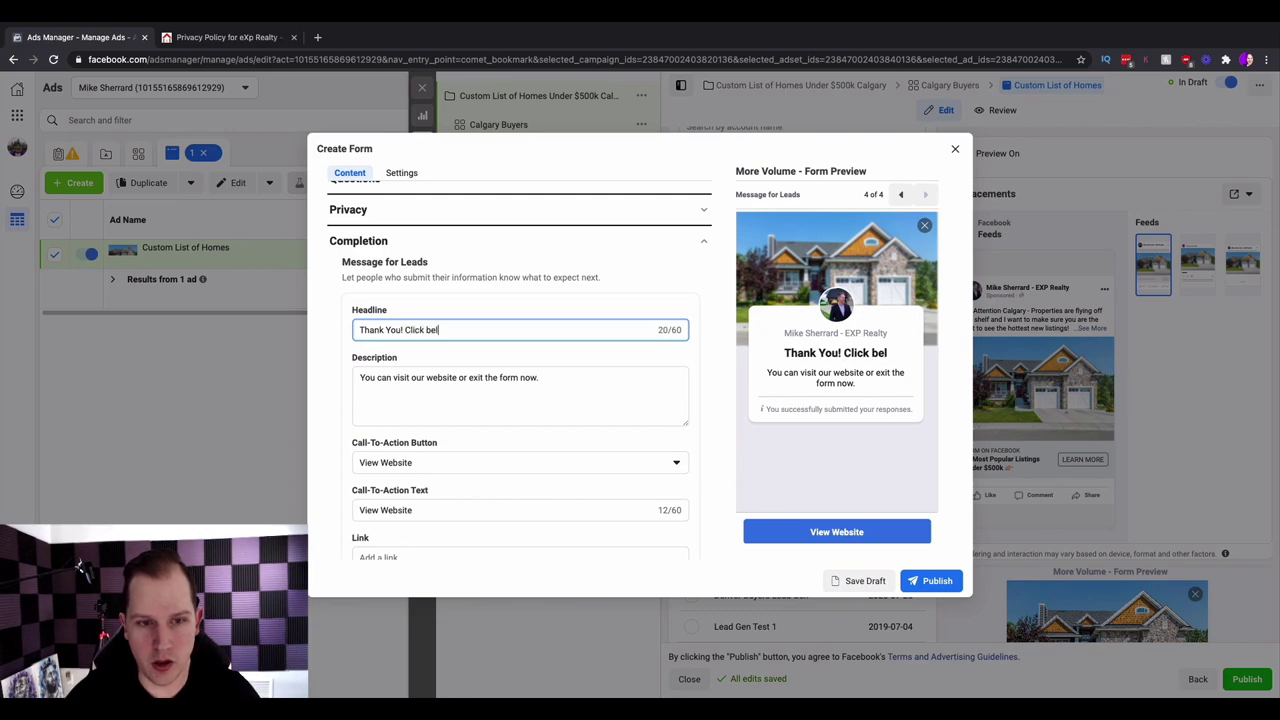
{"action": "type", "text": "ow for your "}
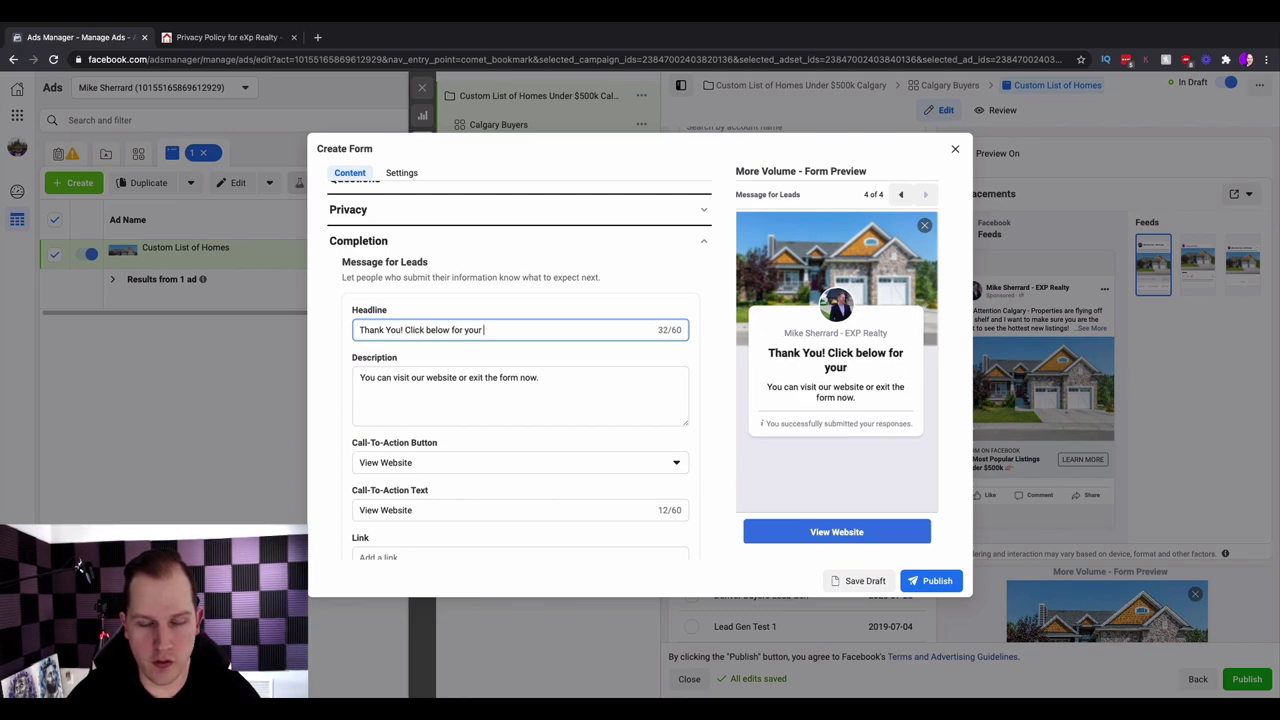
{"action": "type", "text": "FREE List of H"}
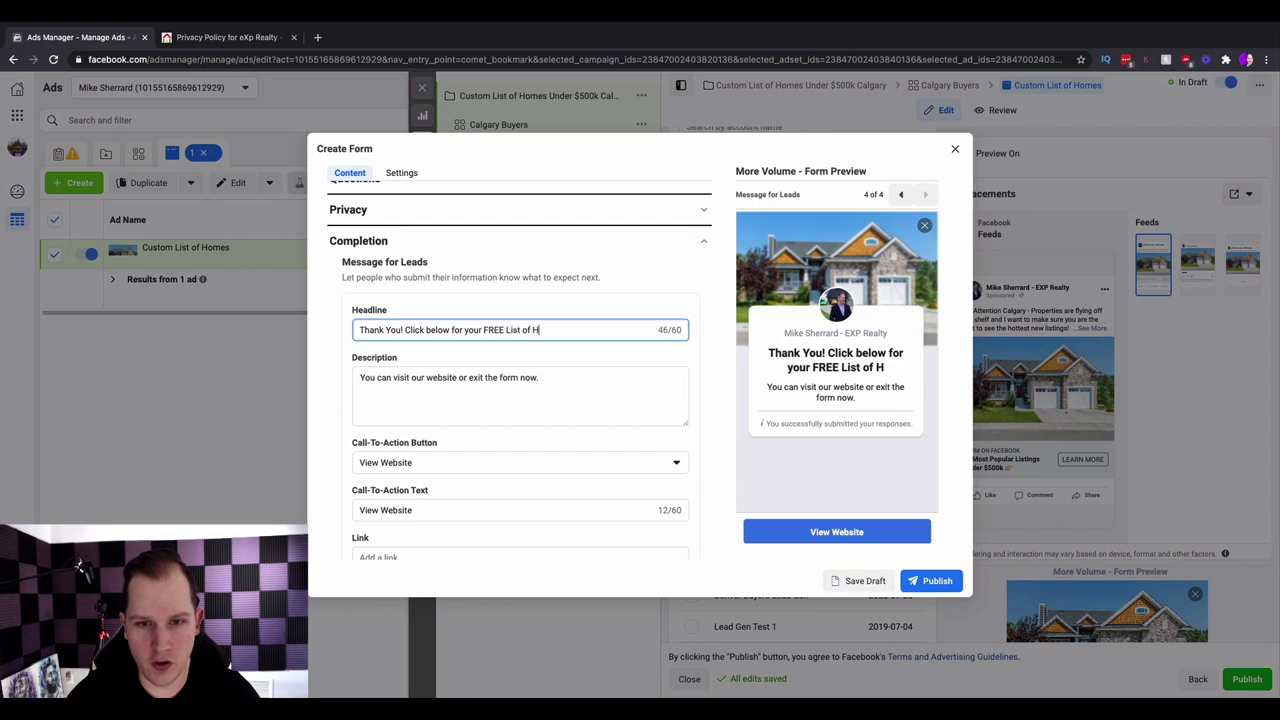
{"action": "type", "text": "omes!"}
{"action": "key", "text": "ctrl+super+space"}
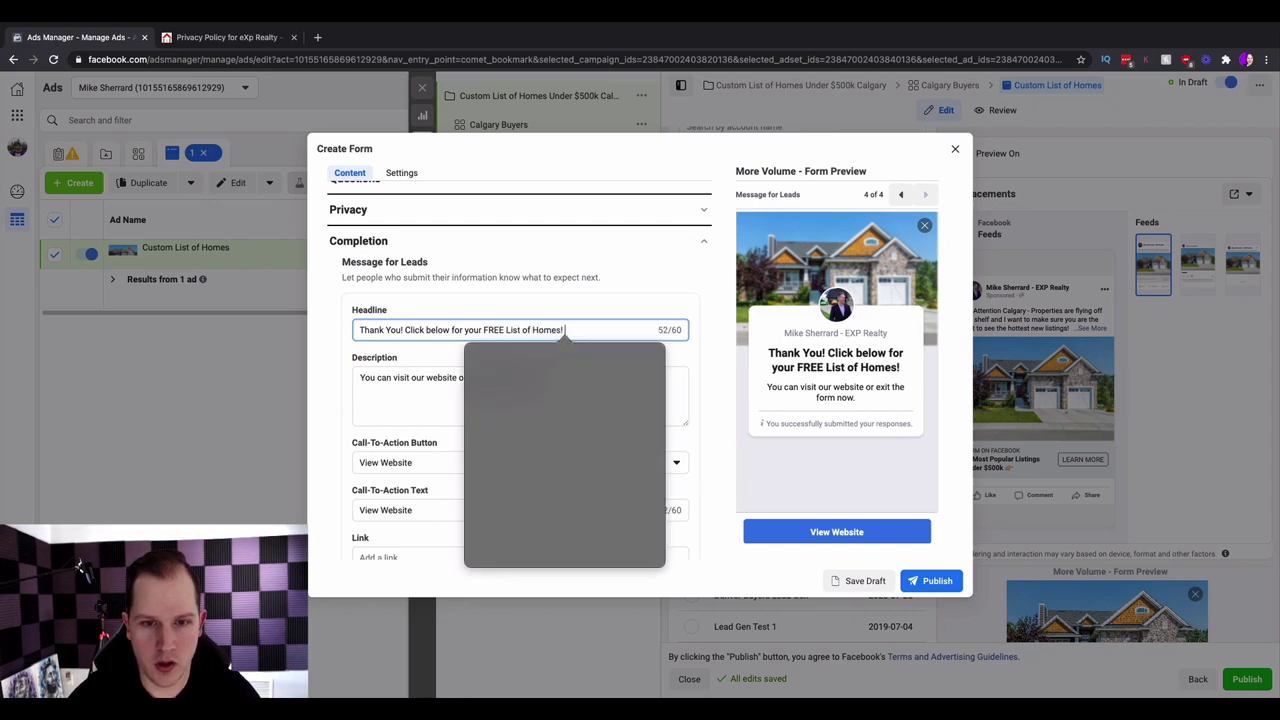
{"action": "left_click", "coordinate": [538, 396]}
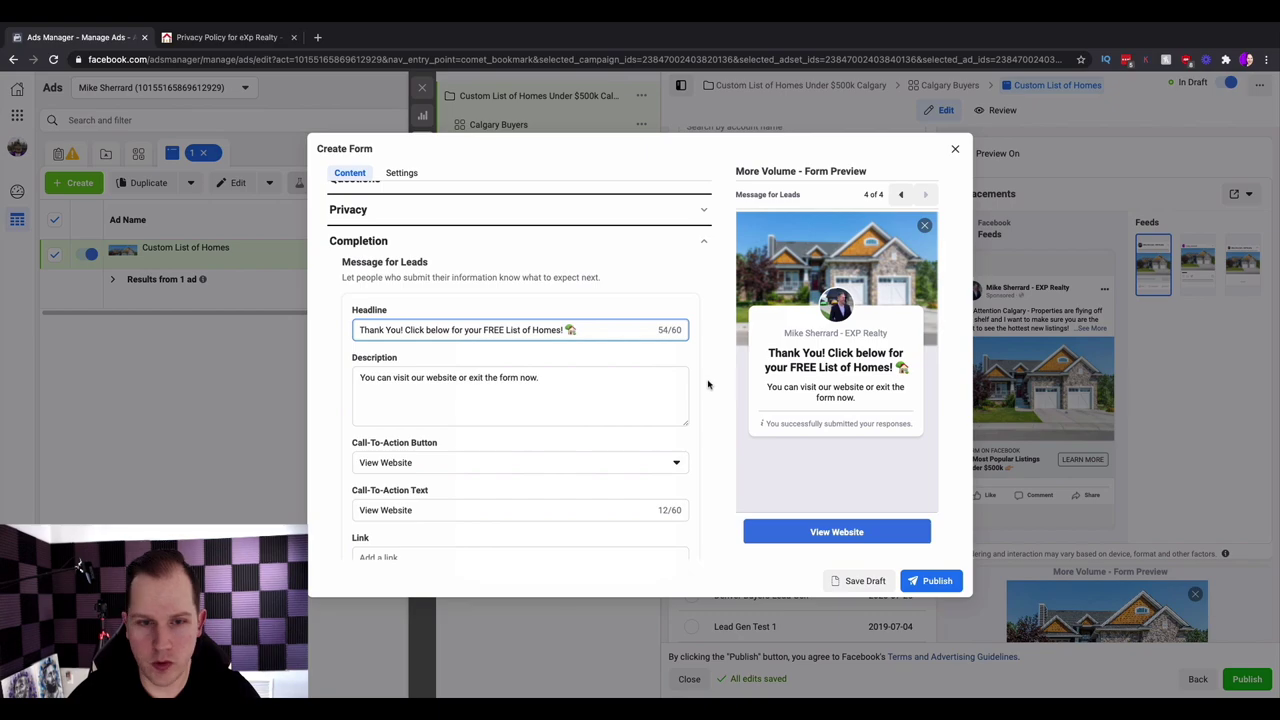
{"action": "triple_click", "coordinate": [580, 380]}
{"action": "key", "text": "BackSpace"}
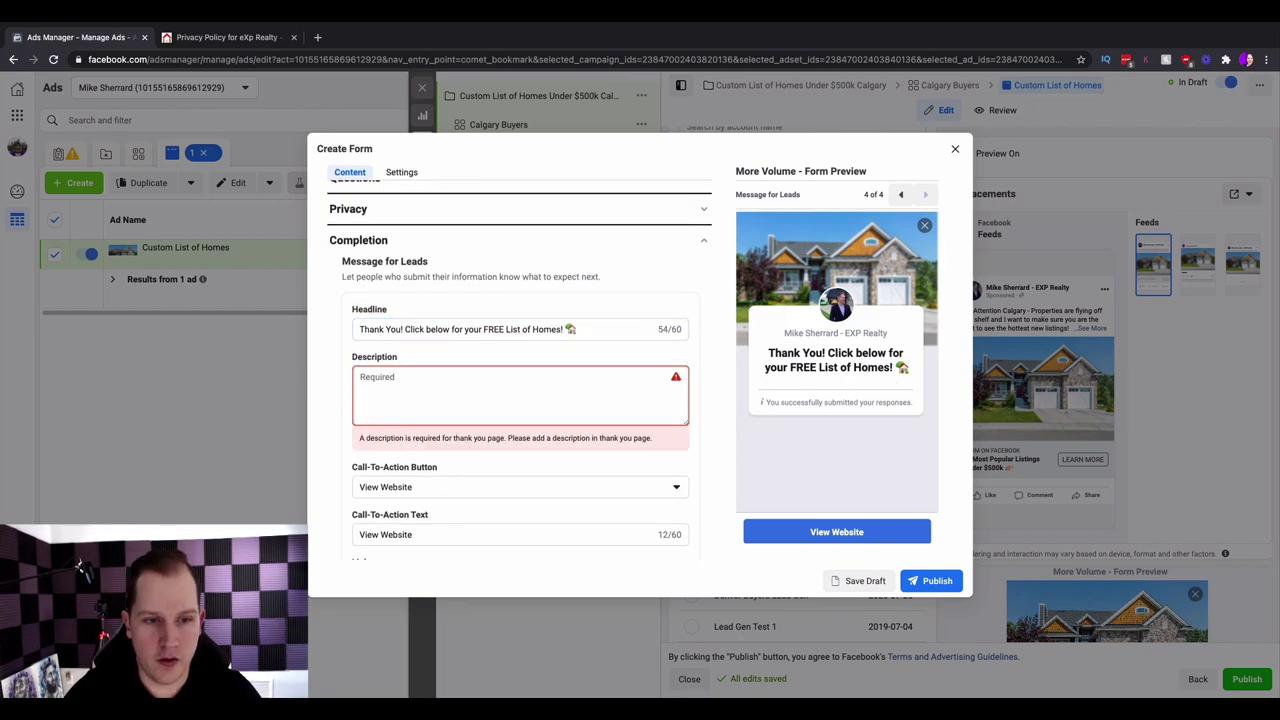
- Write the completion description offering private viewings, with call/text and email contact details
{"action": "type", "text": "Let us know if y"}
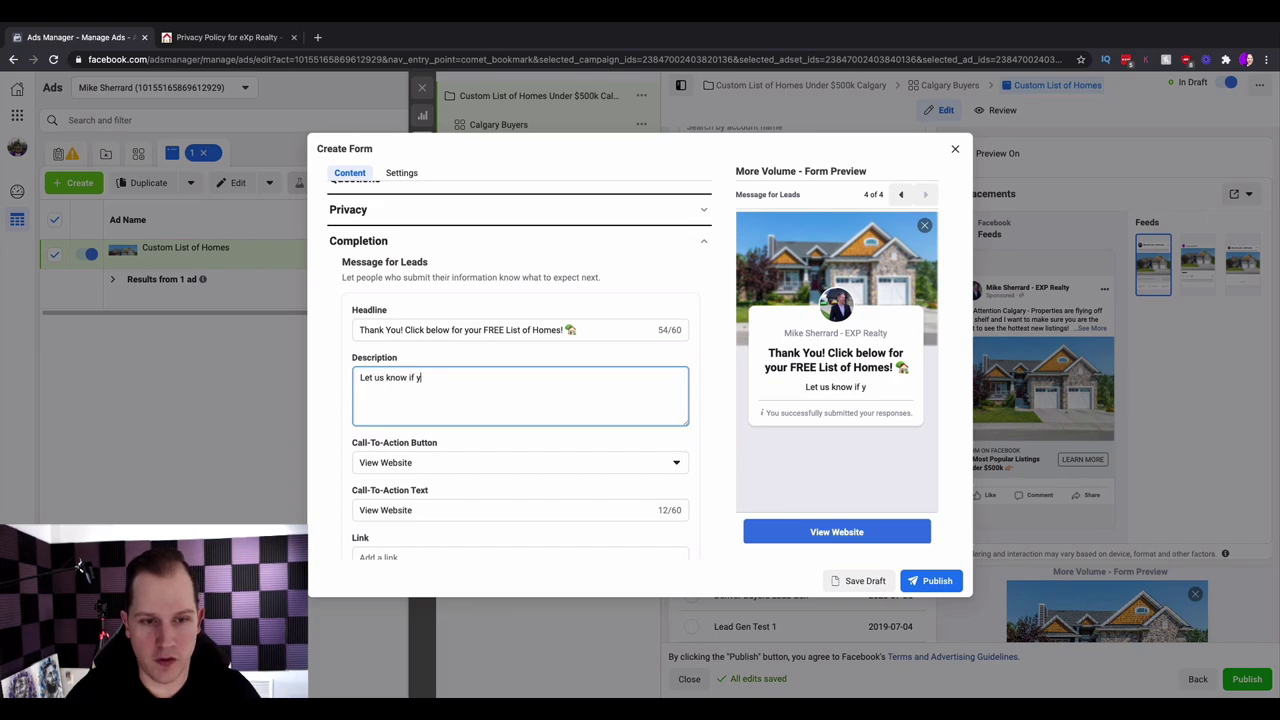
{"action": "type", "text": "ou would like "}
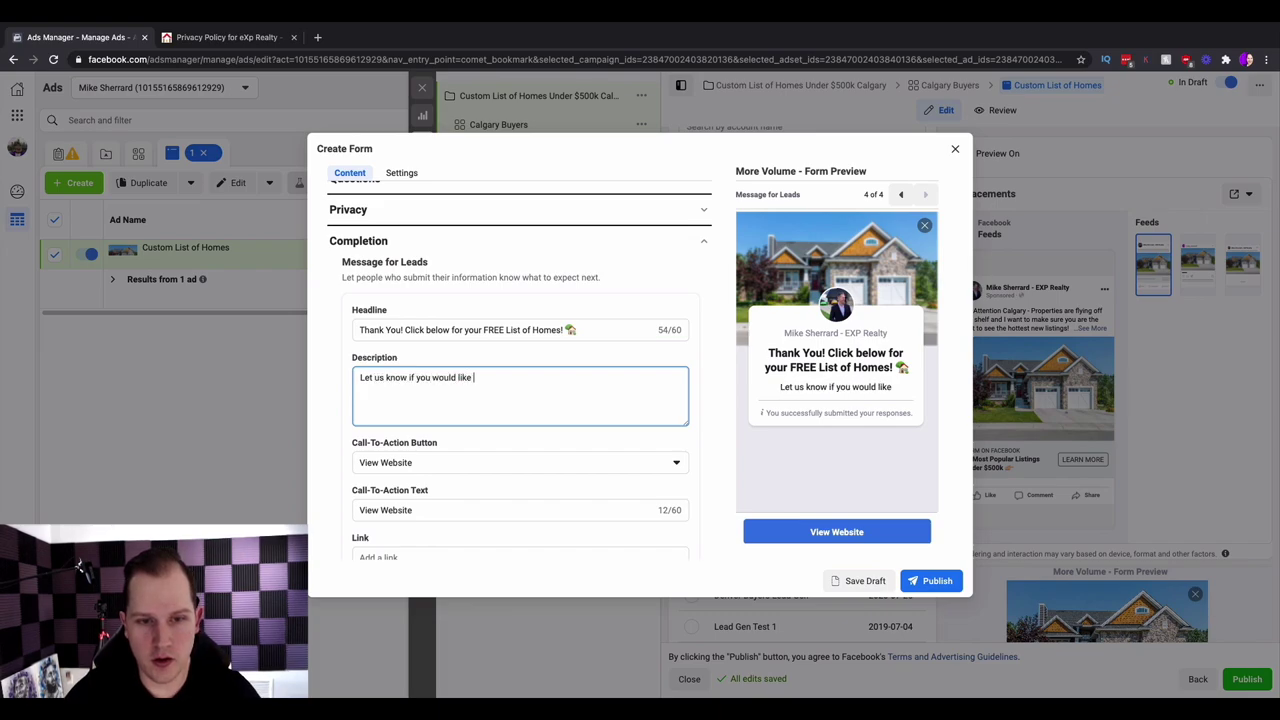
{"action": "type", "text": "to book a private "}
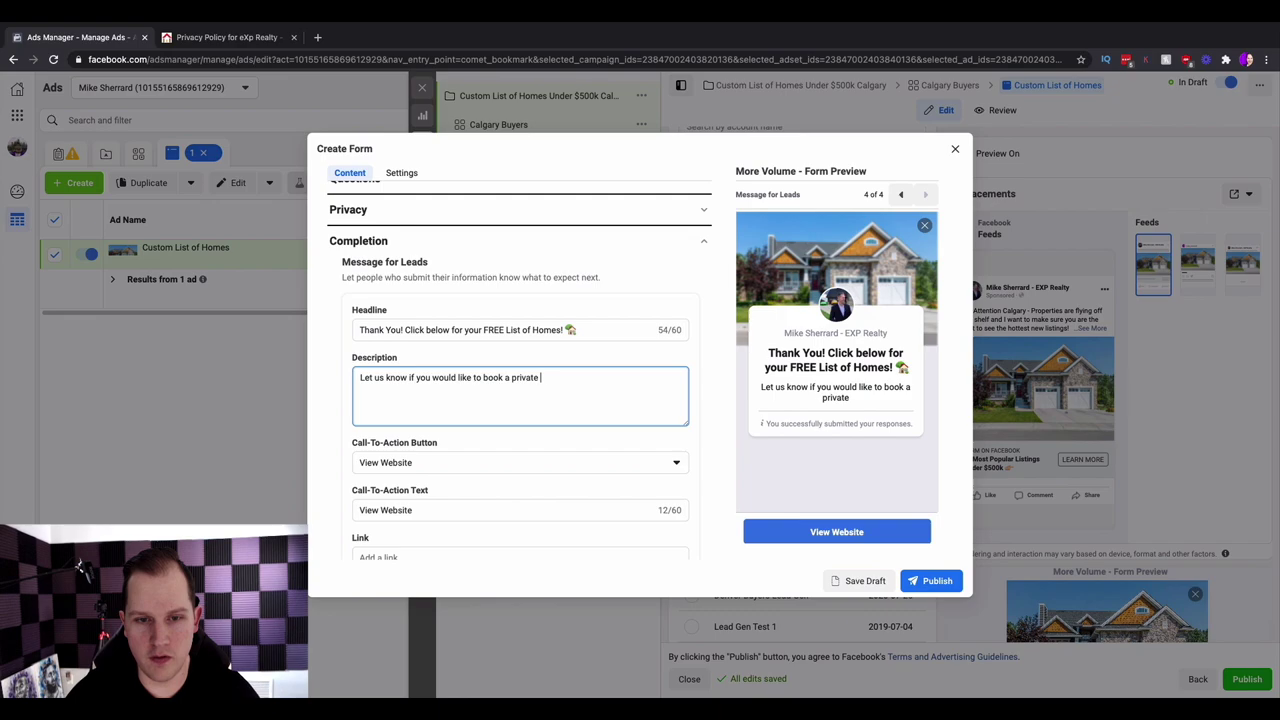
{"action": "type", "text": "viewing or"}
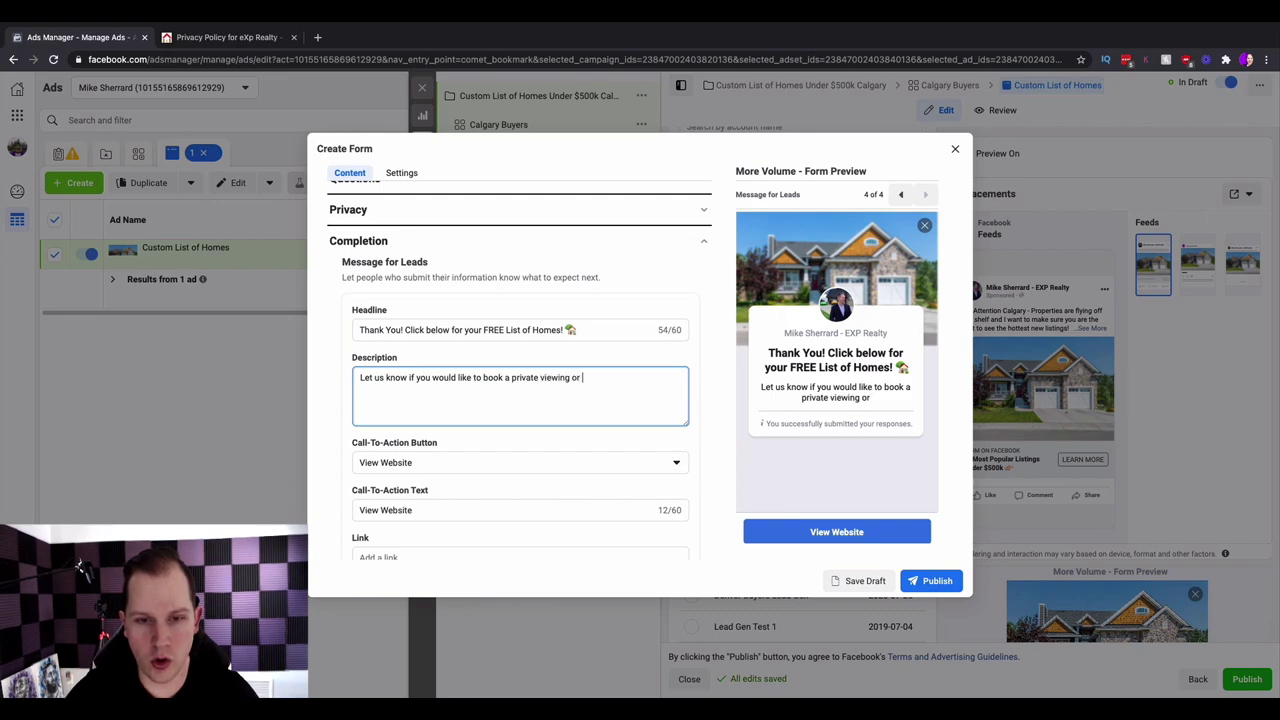
{"action": "type", "text": " if"}
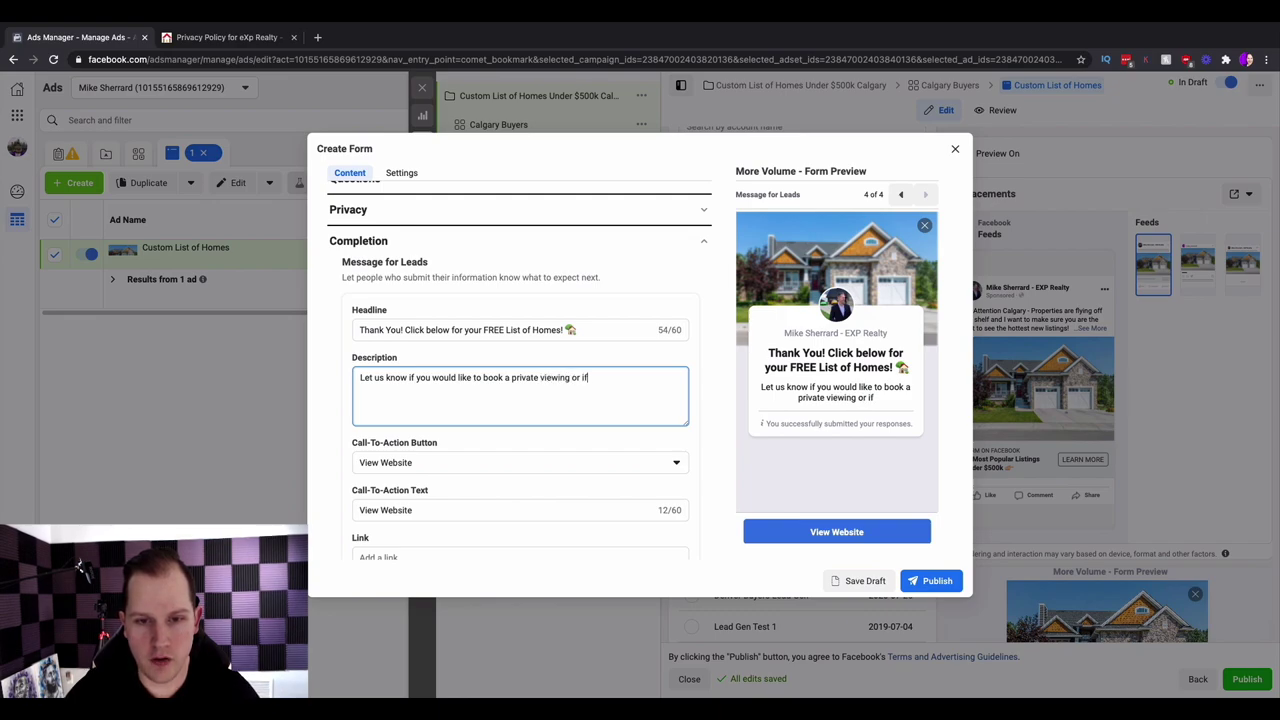
{"action": "type", "text": " you're looking for som"}
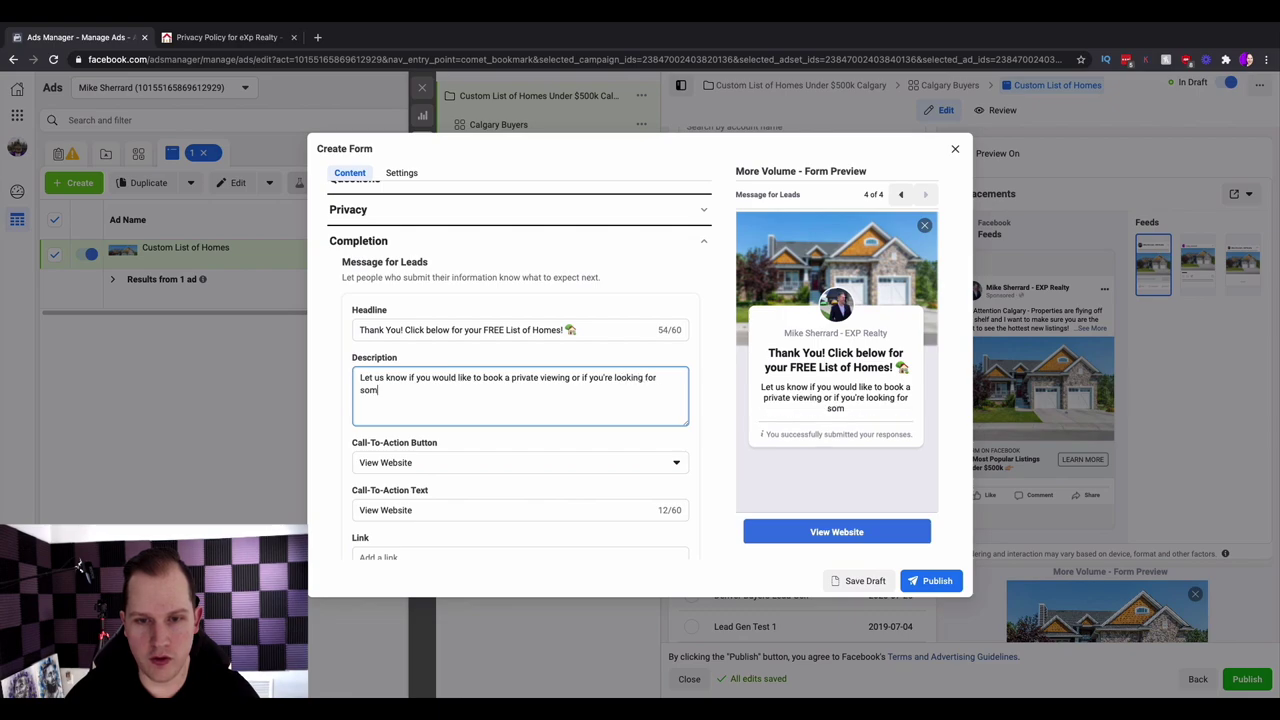
{"action": "type", "text": "ething specific!"}
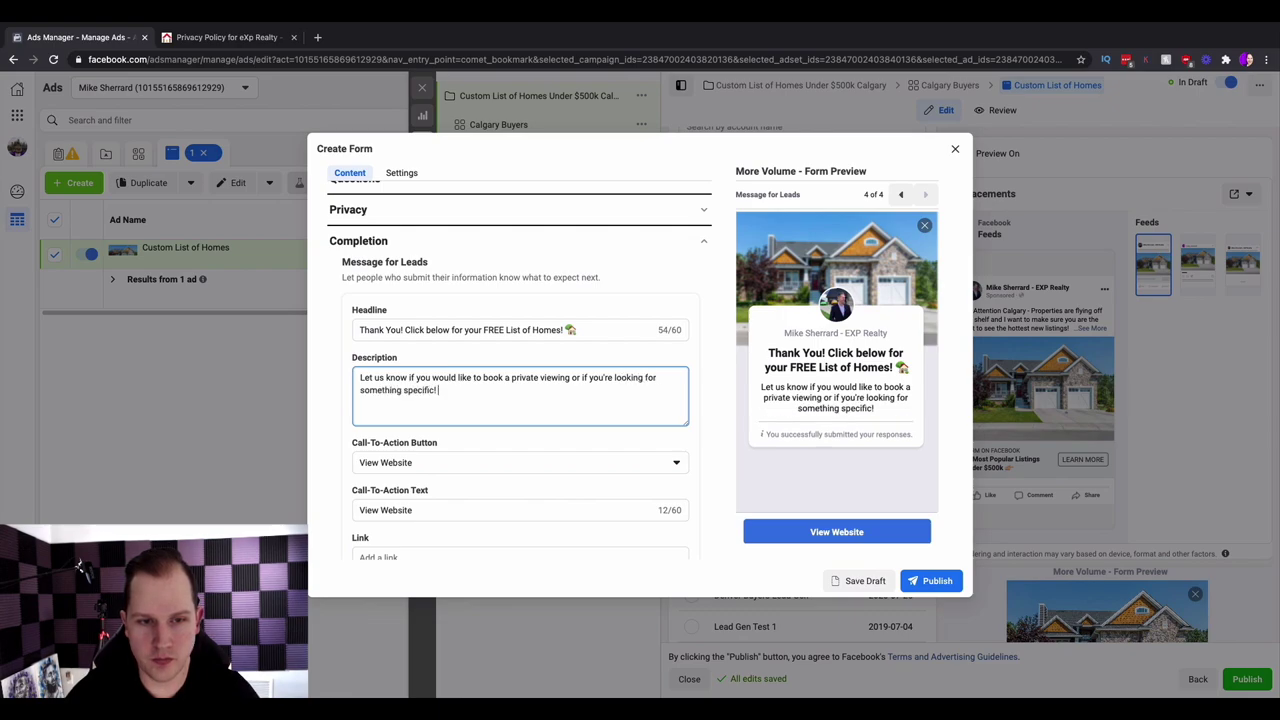
{"action": "type", "text": " Fee"}
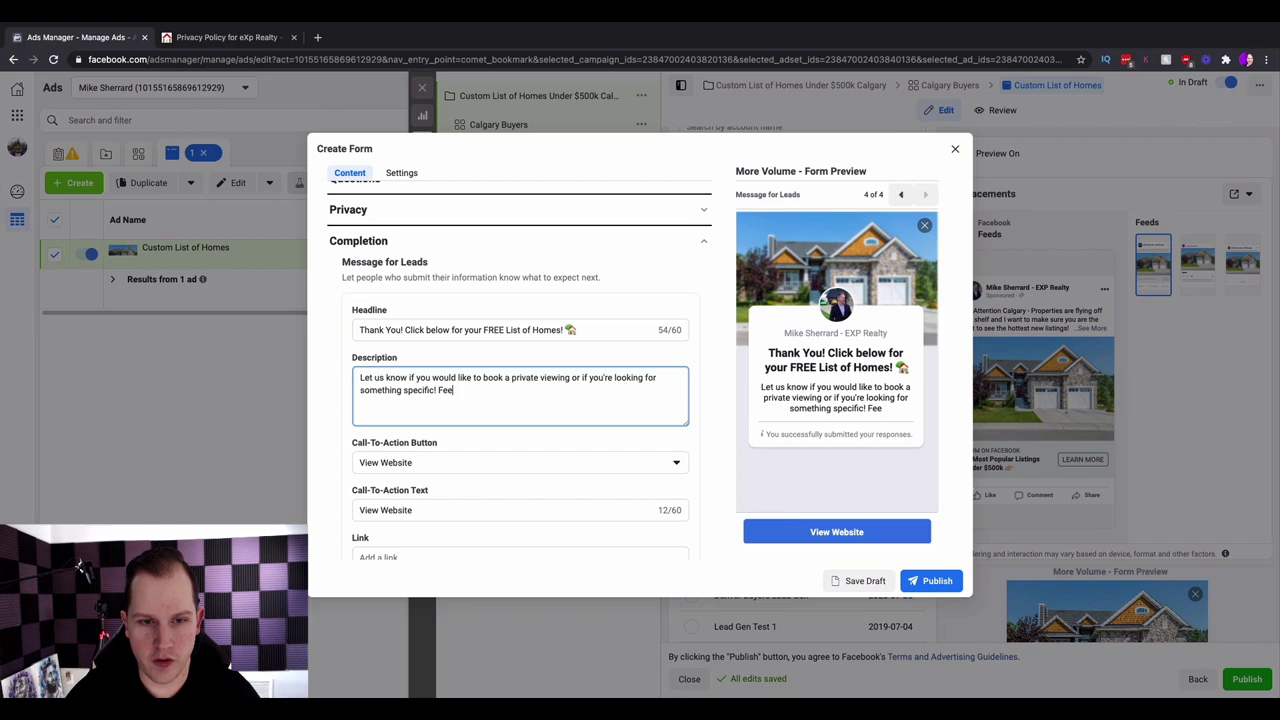
{"action": "type", "text": "l free to call / text me at"}
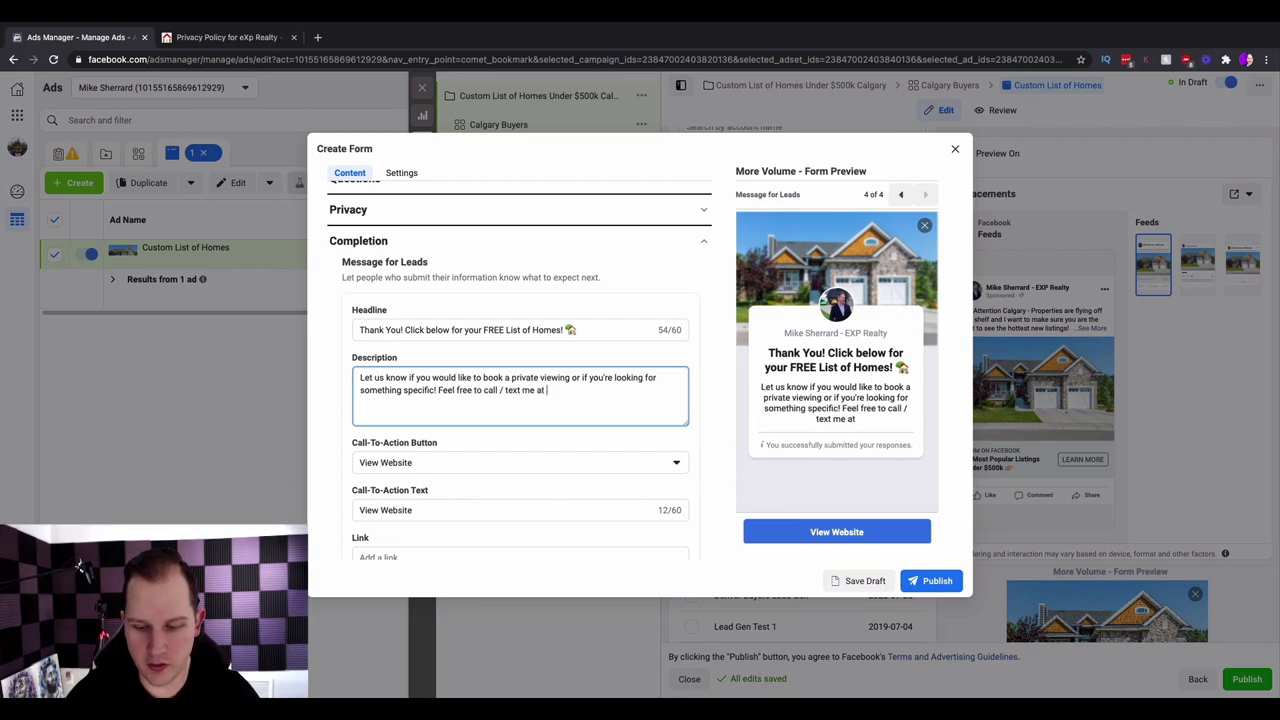
{"action": "type", "text": " 000-0"}
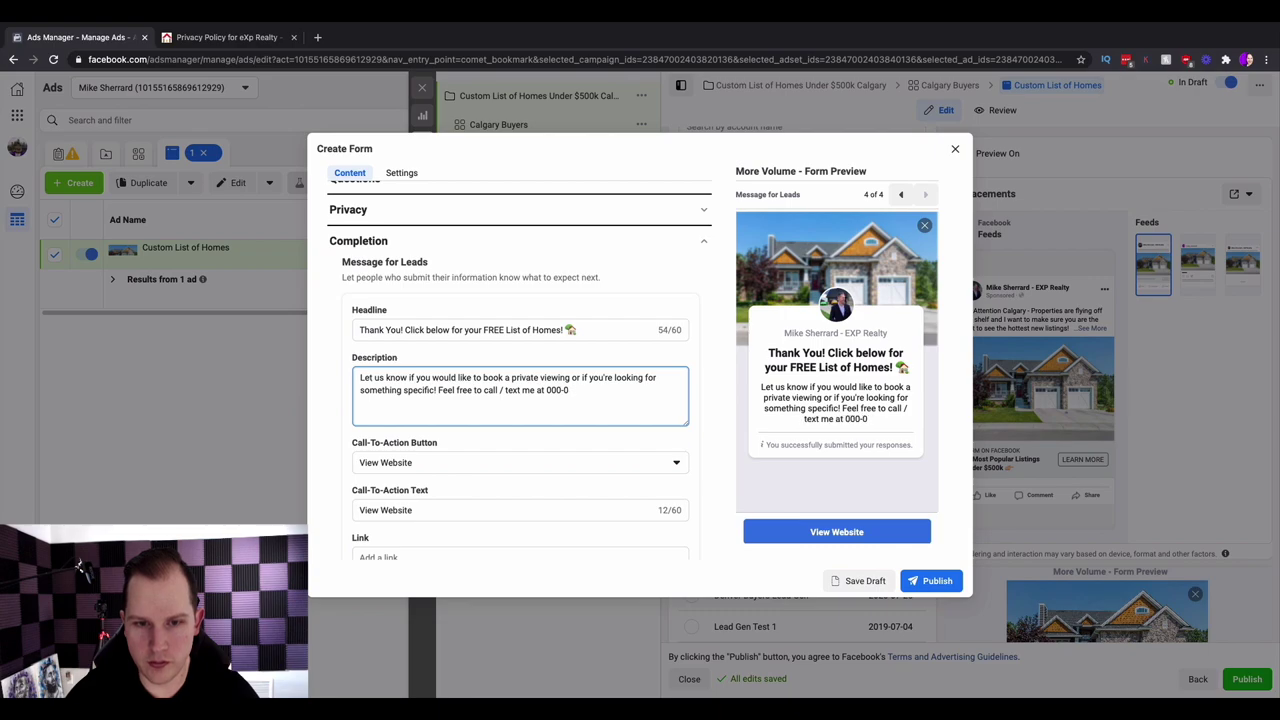
{"action": "type", "text": "000"}
{"action": "type", "text": " or email "}
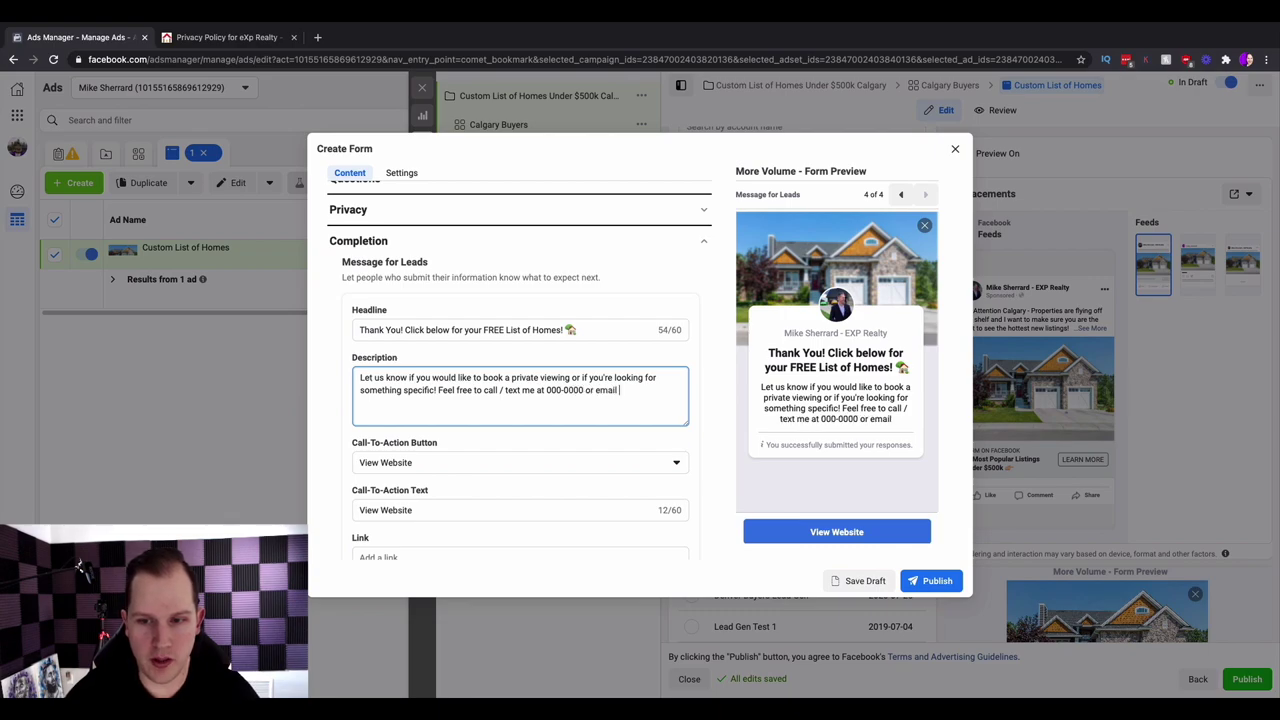
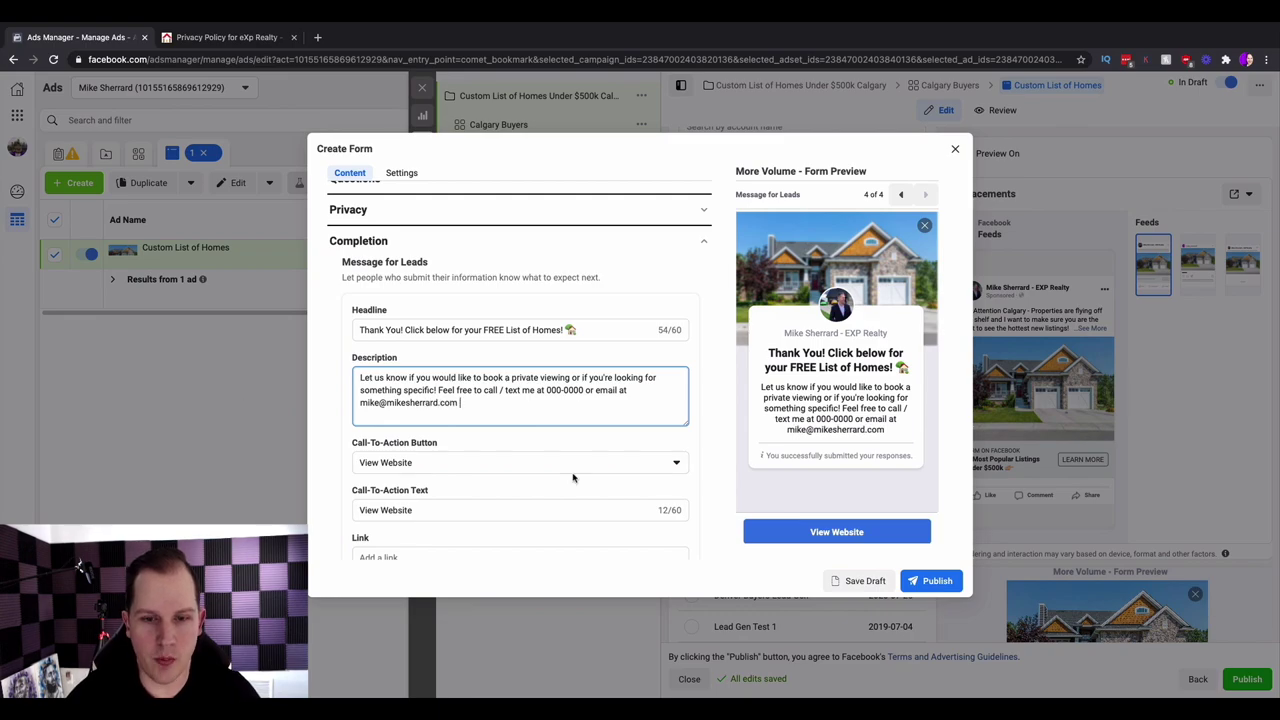
{"action": "scroll", "coordinate": [573, 477], "scroll_direction": "down", "scroll_amount": 1}
{"action": "left_click", "coordinate": [443, 516]}
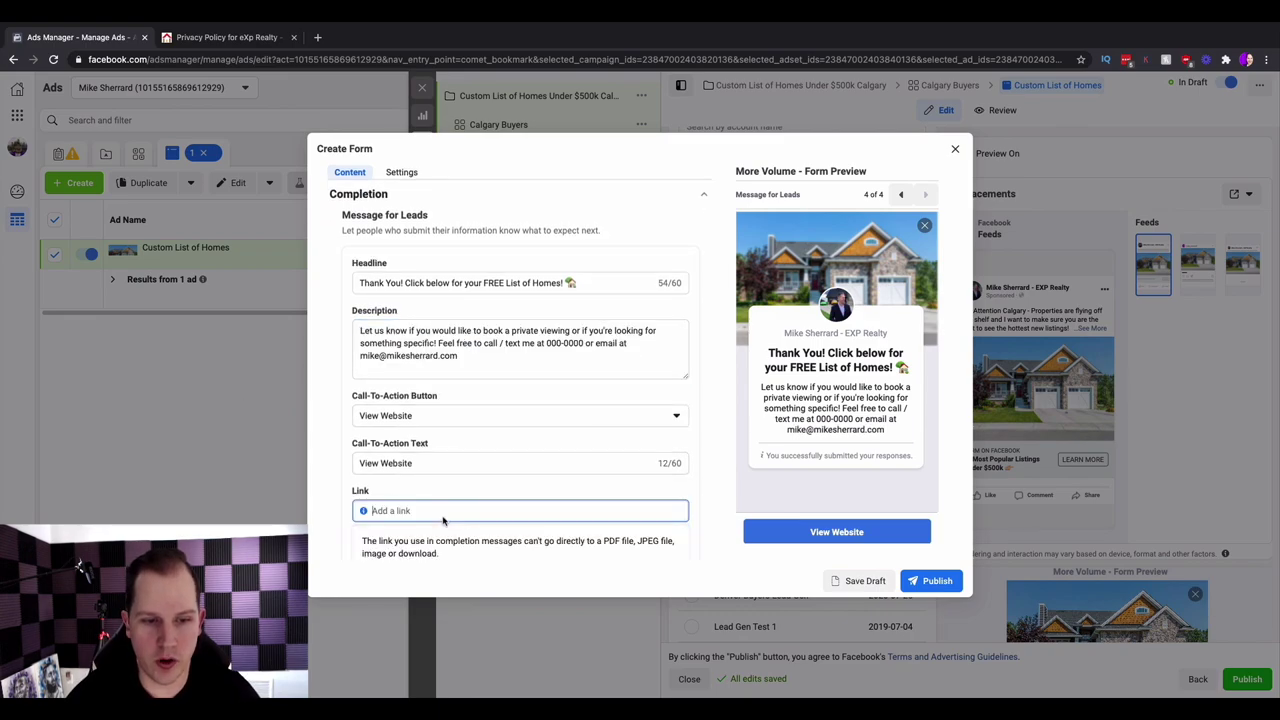
- Change the completion button text to 'View FREE List of Homes' followed by a house emoji
{"action": "left_click", "coordinate": [428, 464]}
{"action": "left_click_drag", "start_coordinate": [428, 464], "coordinate": [331, 470]}
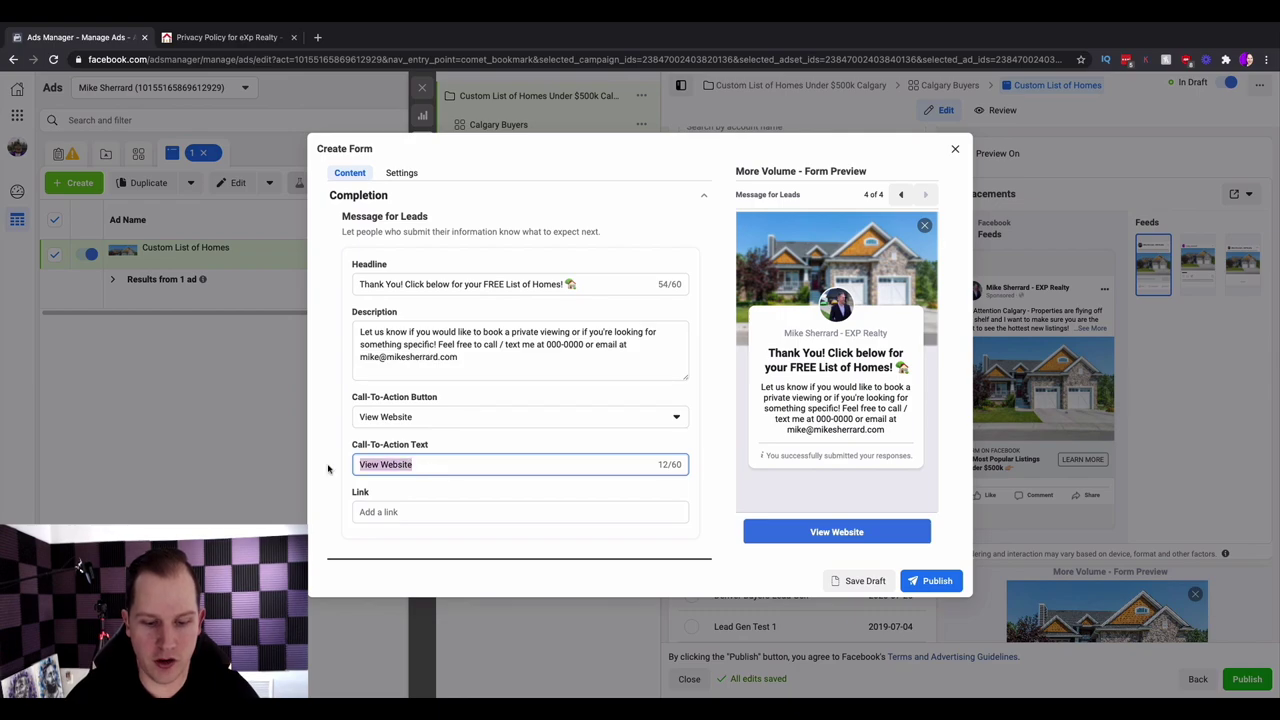
{"action": "type", "text": "View "}
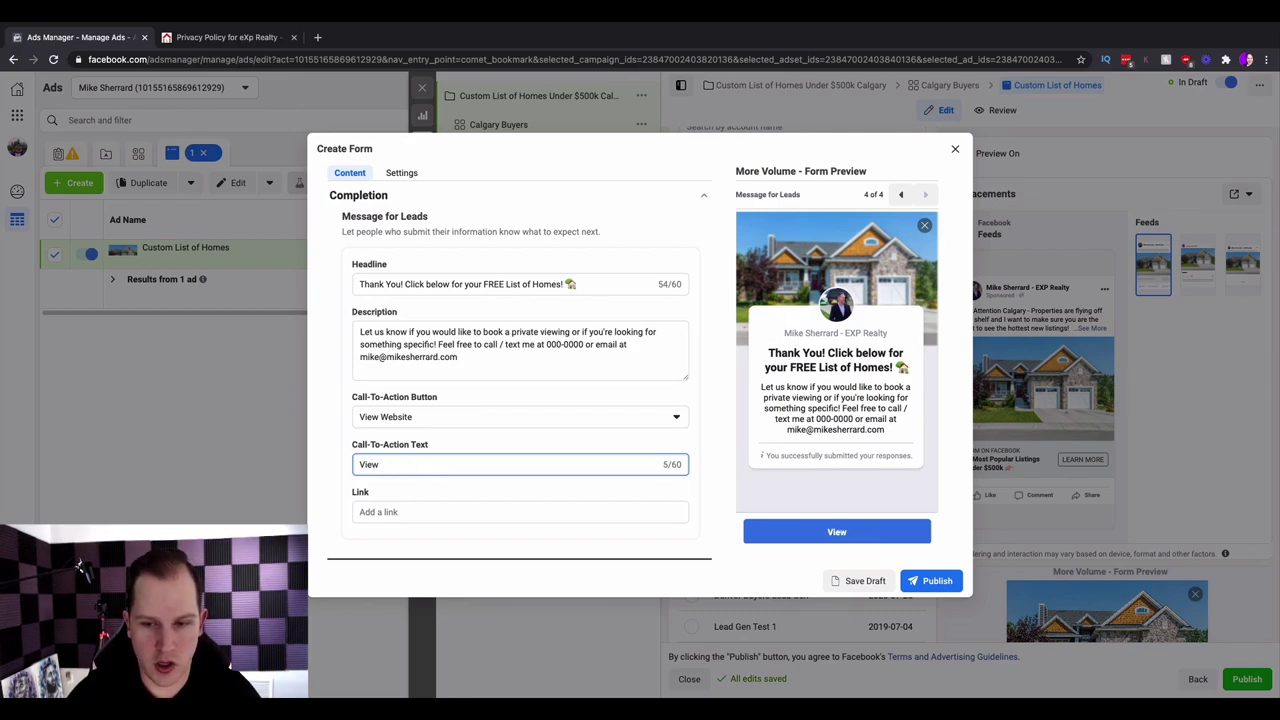
{"action": "type", "text": "FREE List of "}
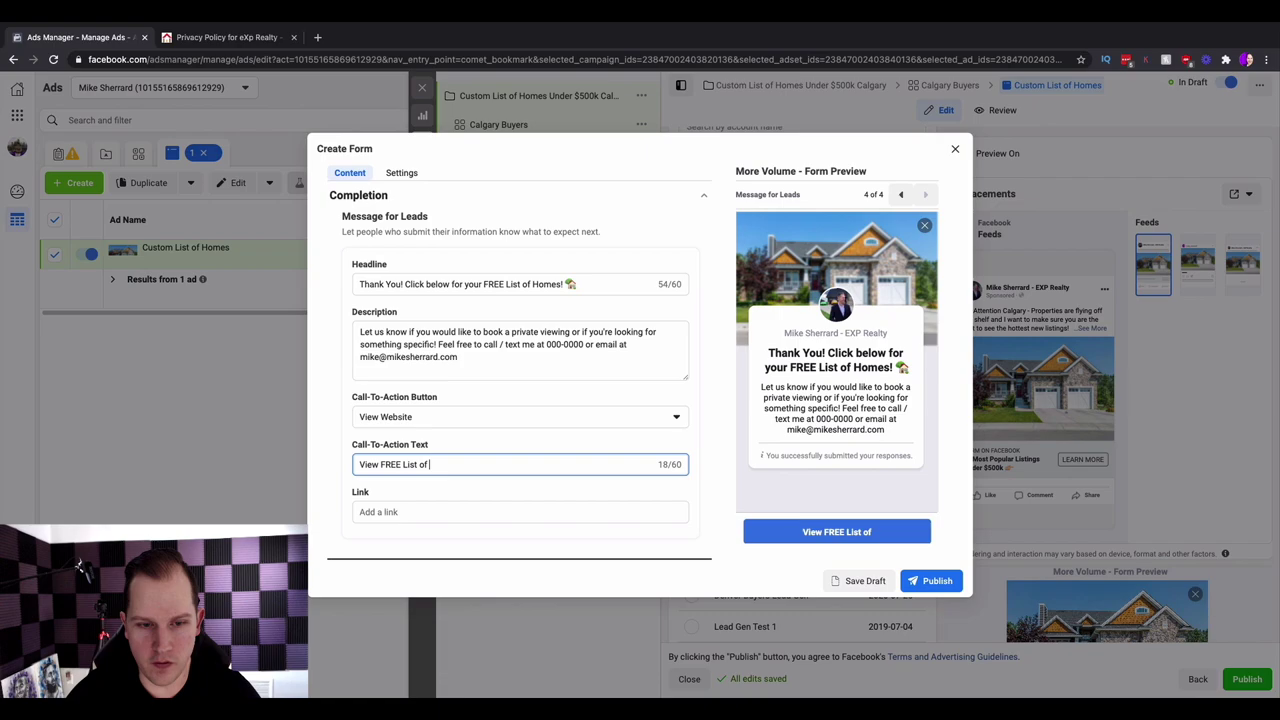
{"action": "type", "text": "Homes"}
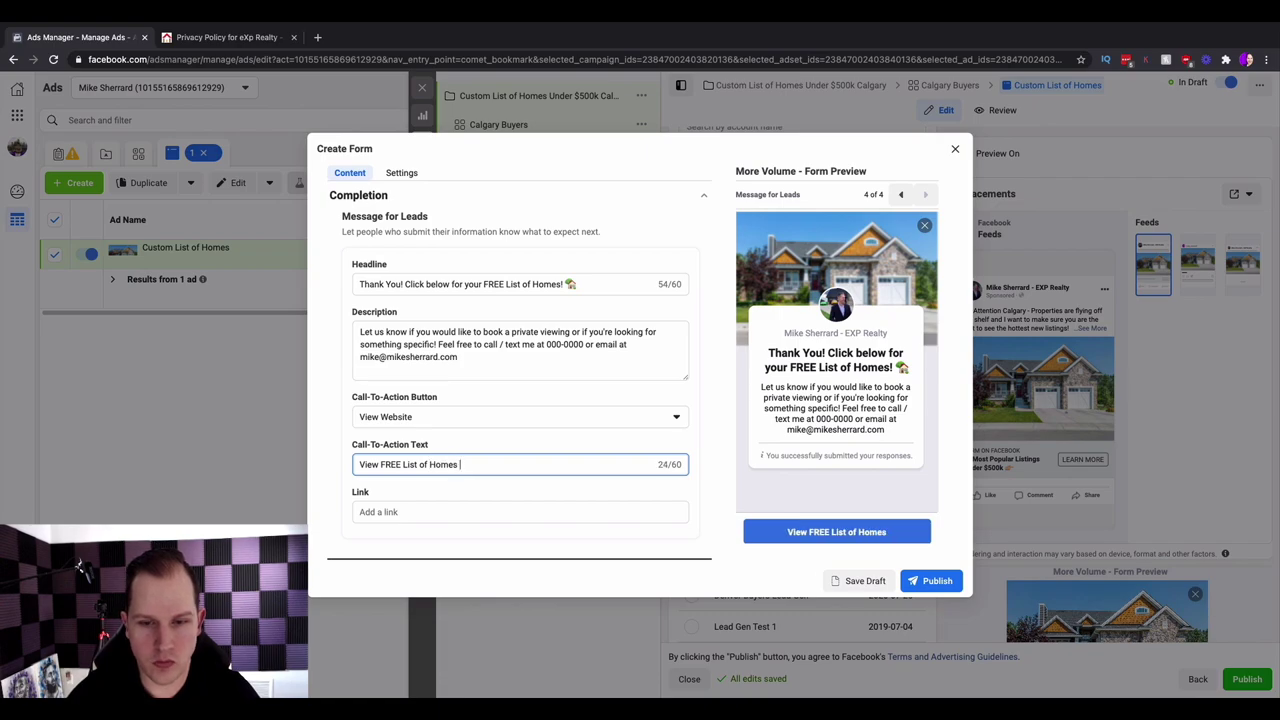
{"action": "key", "text": "ctrl+super+space"}
{"action": "left_click", "coordinate": [519, 254]}
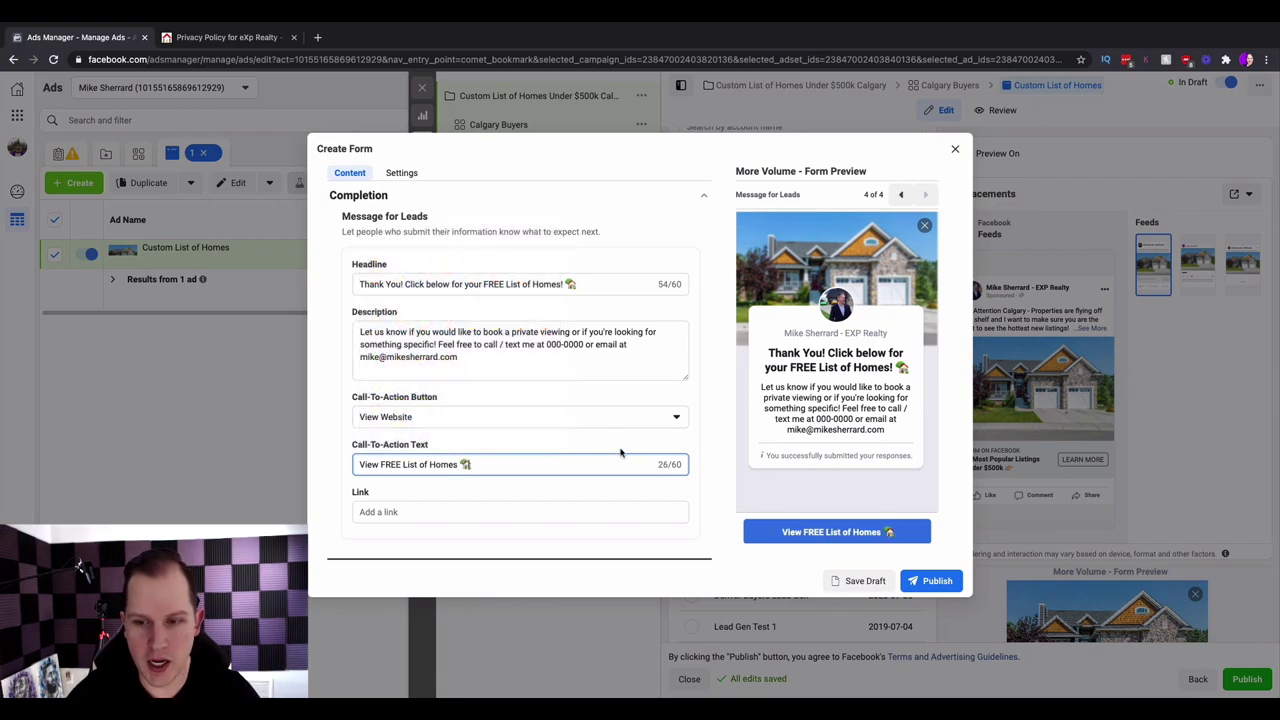
- On the eXp Realty home page, search Greater Calgary and keep only Single Family properties
{"action": "left_click", "coordinate": [249, 37]}
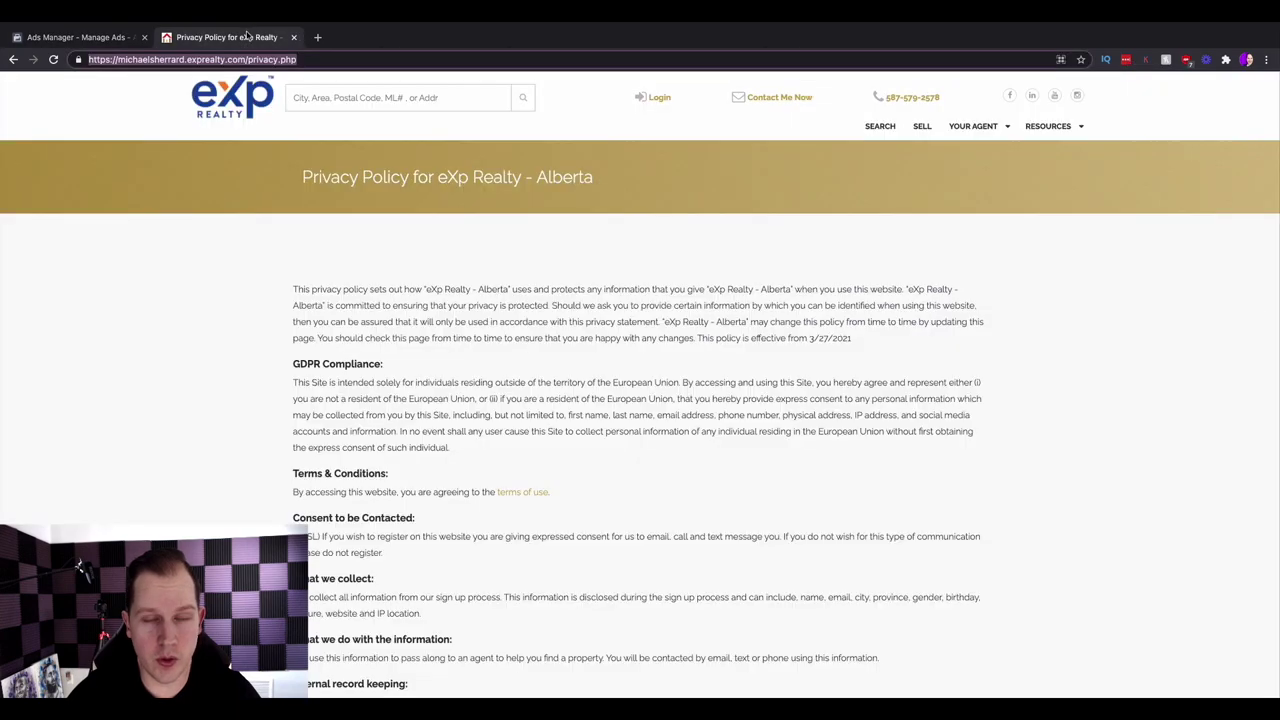
{"action": "left_click", "coordinate": [662, 99]}
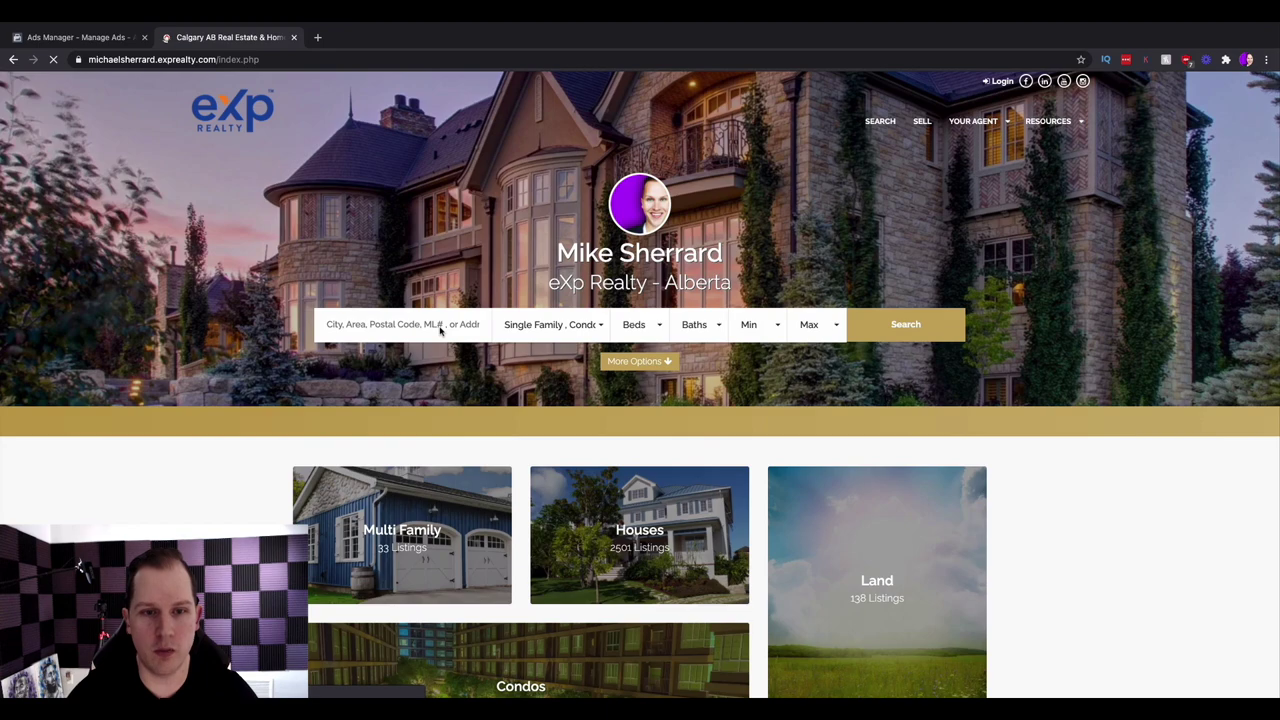
{"action": "left_click", "coordinate": [440, 331]}
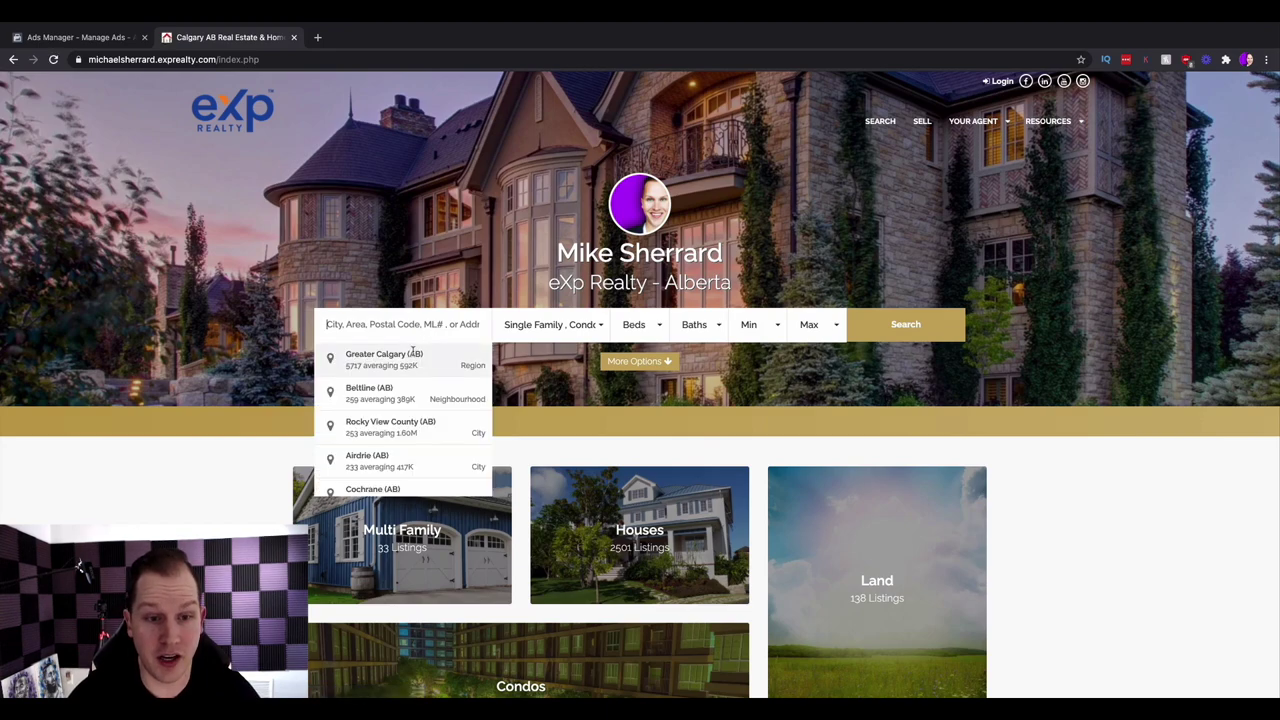
{"action": "left_click", "coordinate": [410, 350]}
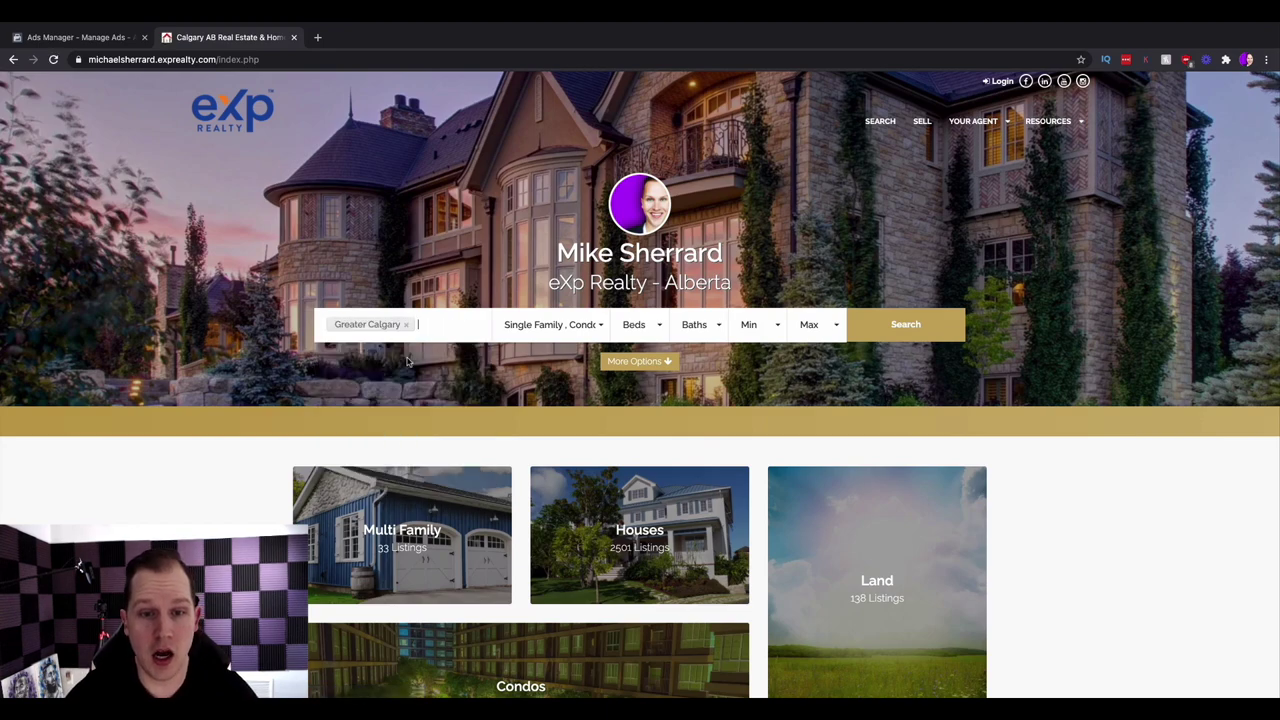
{"action": "left_click", "coordinate": [540, 327]}
{"action": "left_click", "coordinate": [591, 377]}
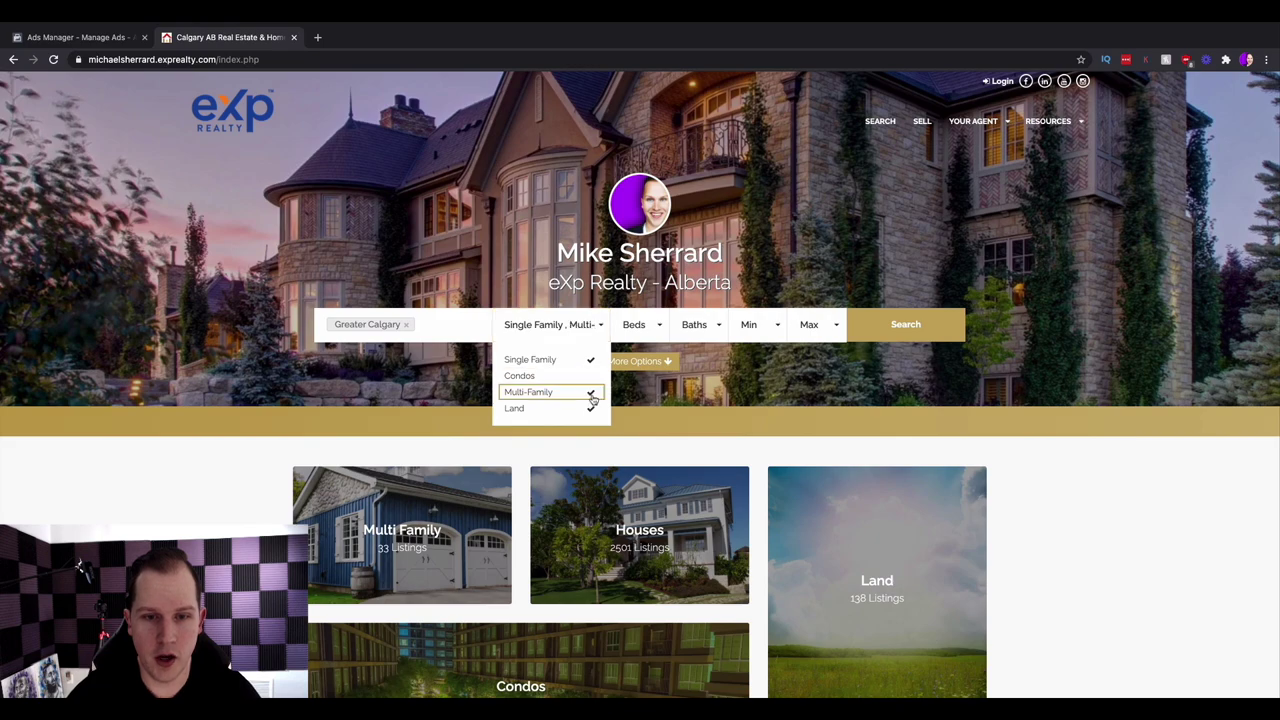
{"action": "left_click", "coordinate": [591, 392]}
{"action": "left_click", "coordinate": [592, 408]}
- Set the price range to $400,000–$500,000, run the search, and copy the results page URL
{"action": "left_click", "coordinate": [755, 336]}
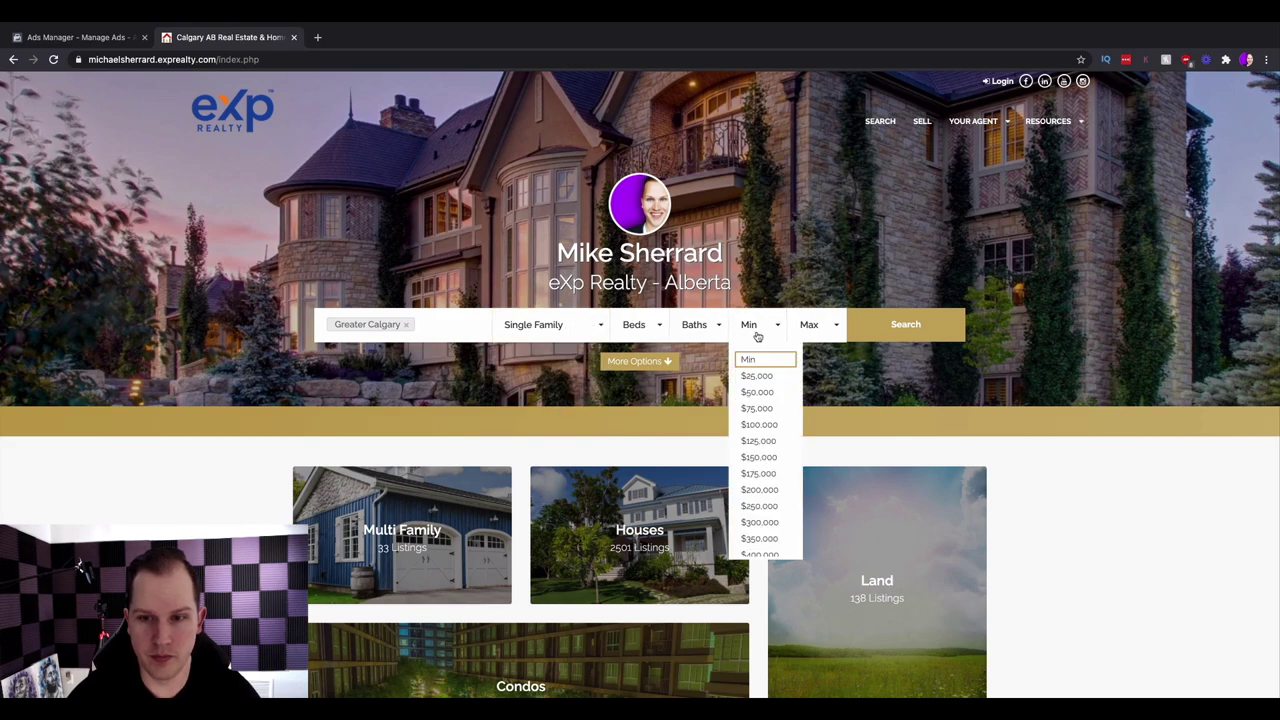
{"action": "scroll", "coordinate": [762, 533], "scroll_direction": "down", "scroll_amount": 2}
{"action": "left_click", "coordinate": [774, 518]}
{"action": "left_click", "coordinate": [818, 326]}
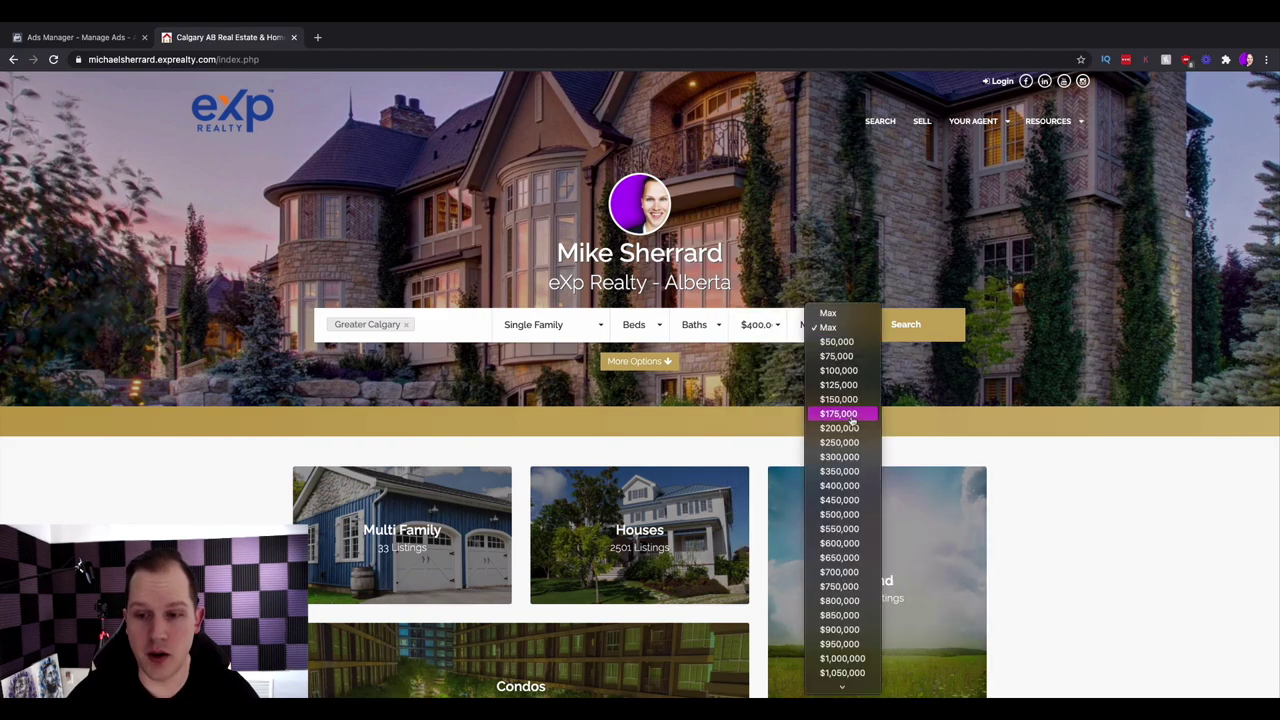
{"action": "left_click", "coordinate": [839, 514]}
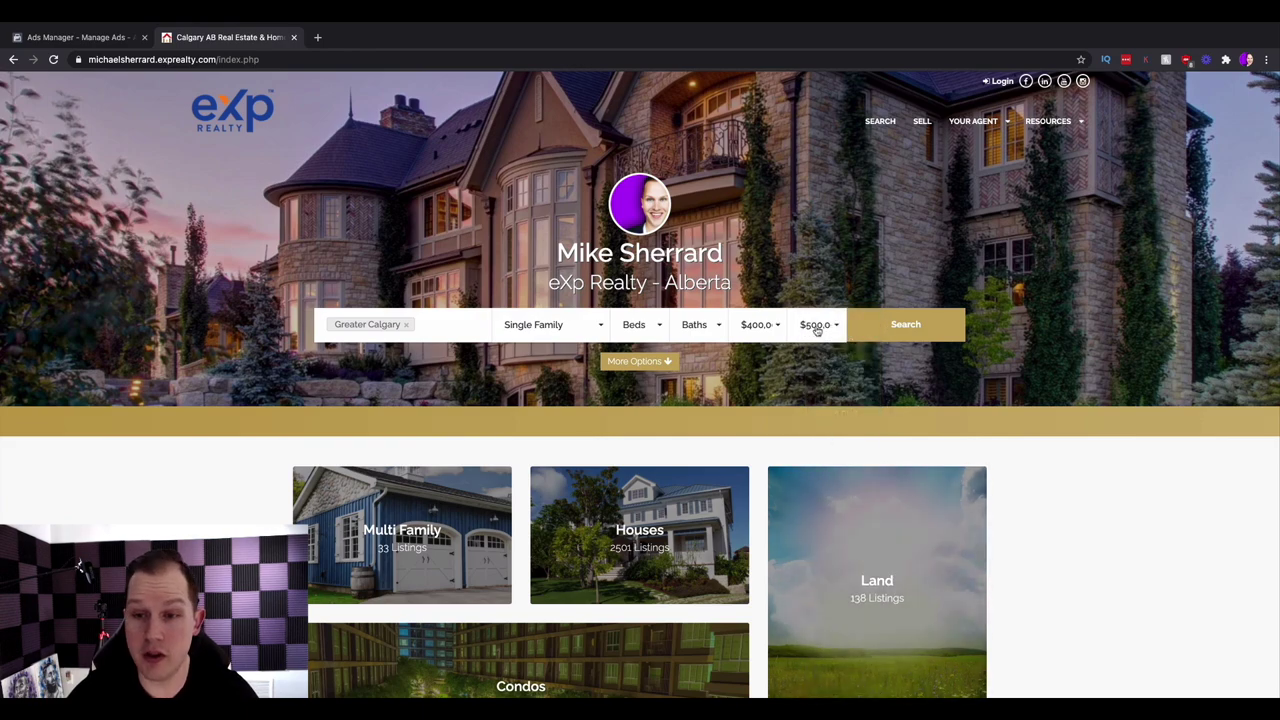
{"action": "left_click", "coordinate": [933, 327]}
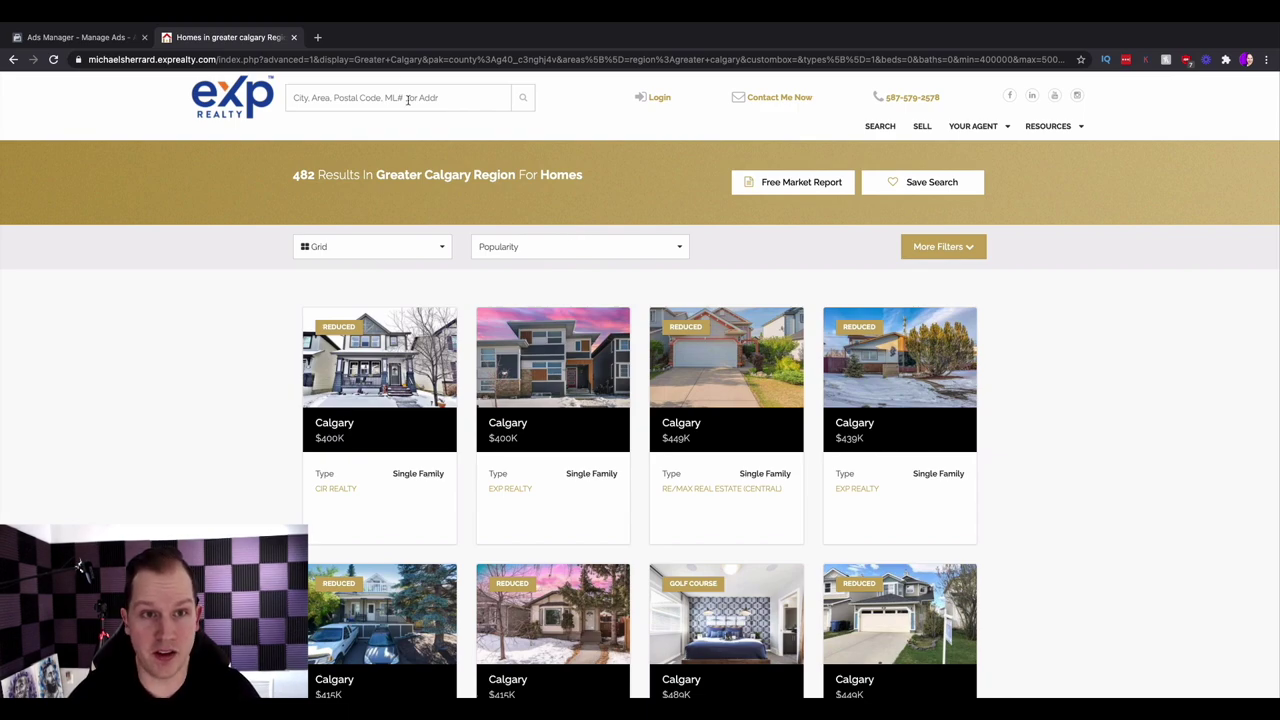
{"action": "left_click", "coordinate": [401, 60]}
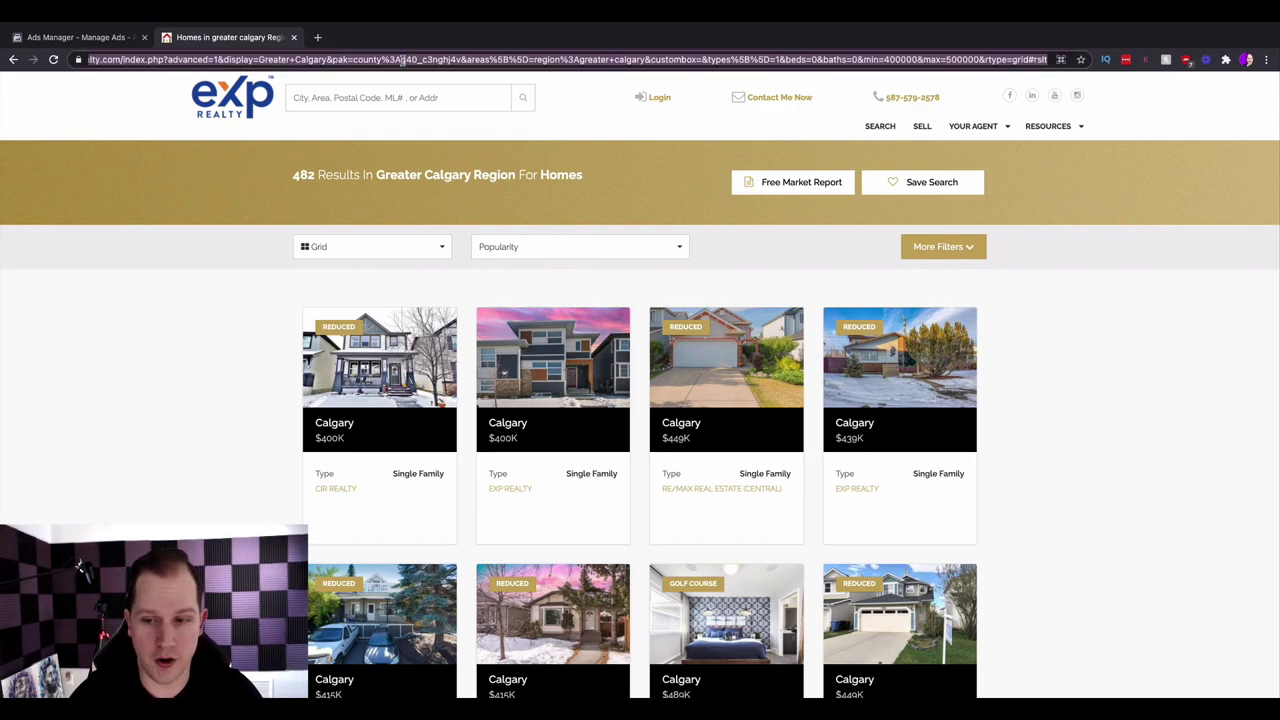
- Paste the filtered Greater Calgary listings URL into the completion screen's Link field
{"action": "left_click", "coordinate": [105, 38]}
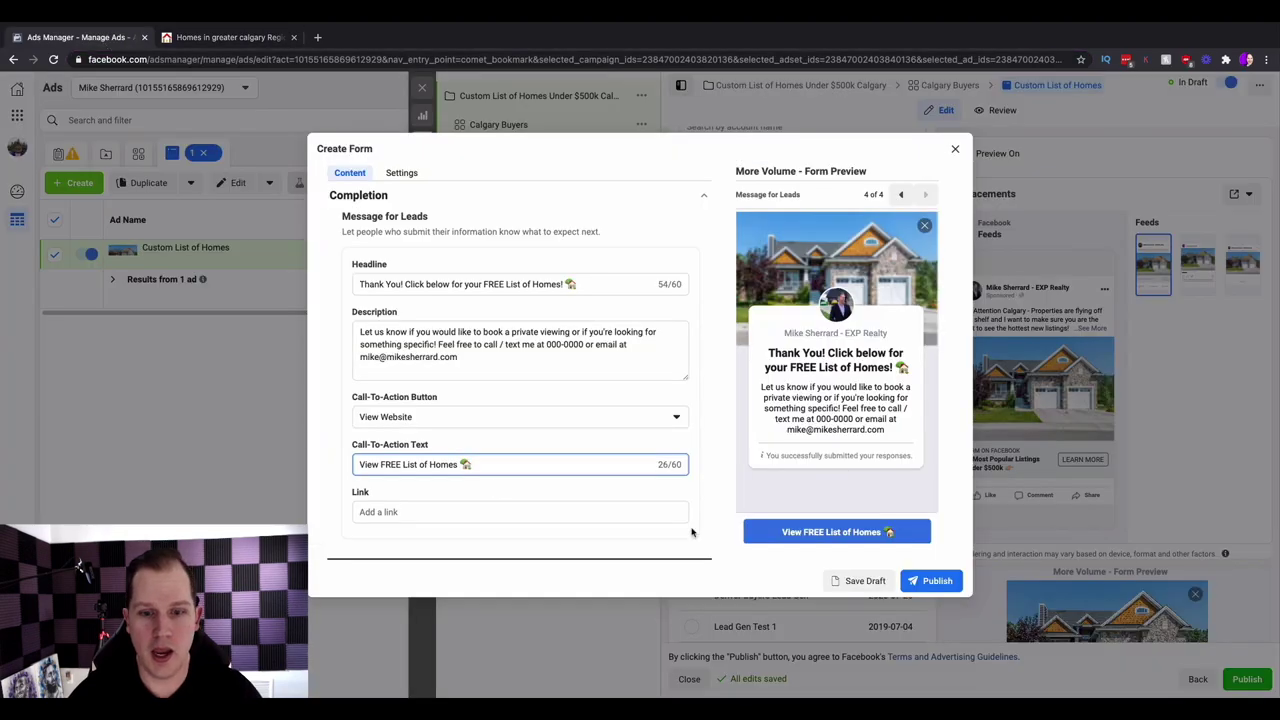
{"action": "left_click", "coordinate": [428, 511]}
{"action": "key", "text": "super+v"}
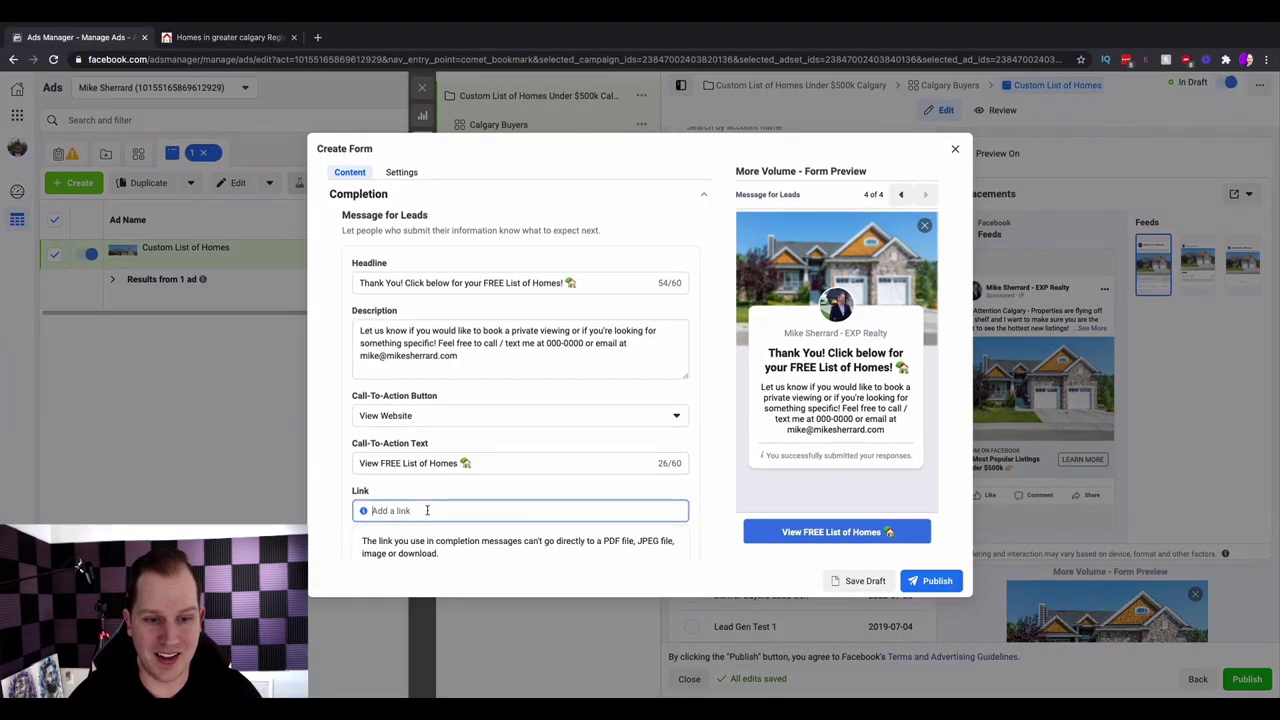